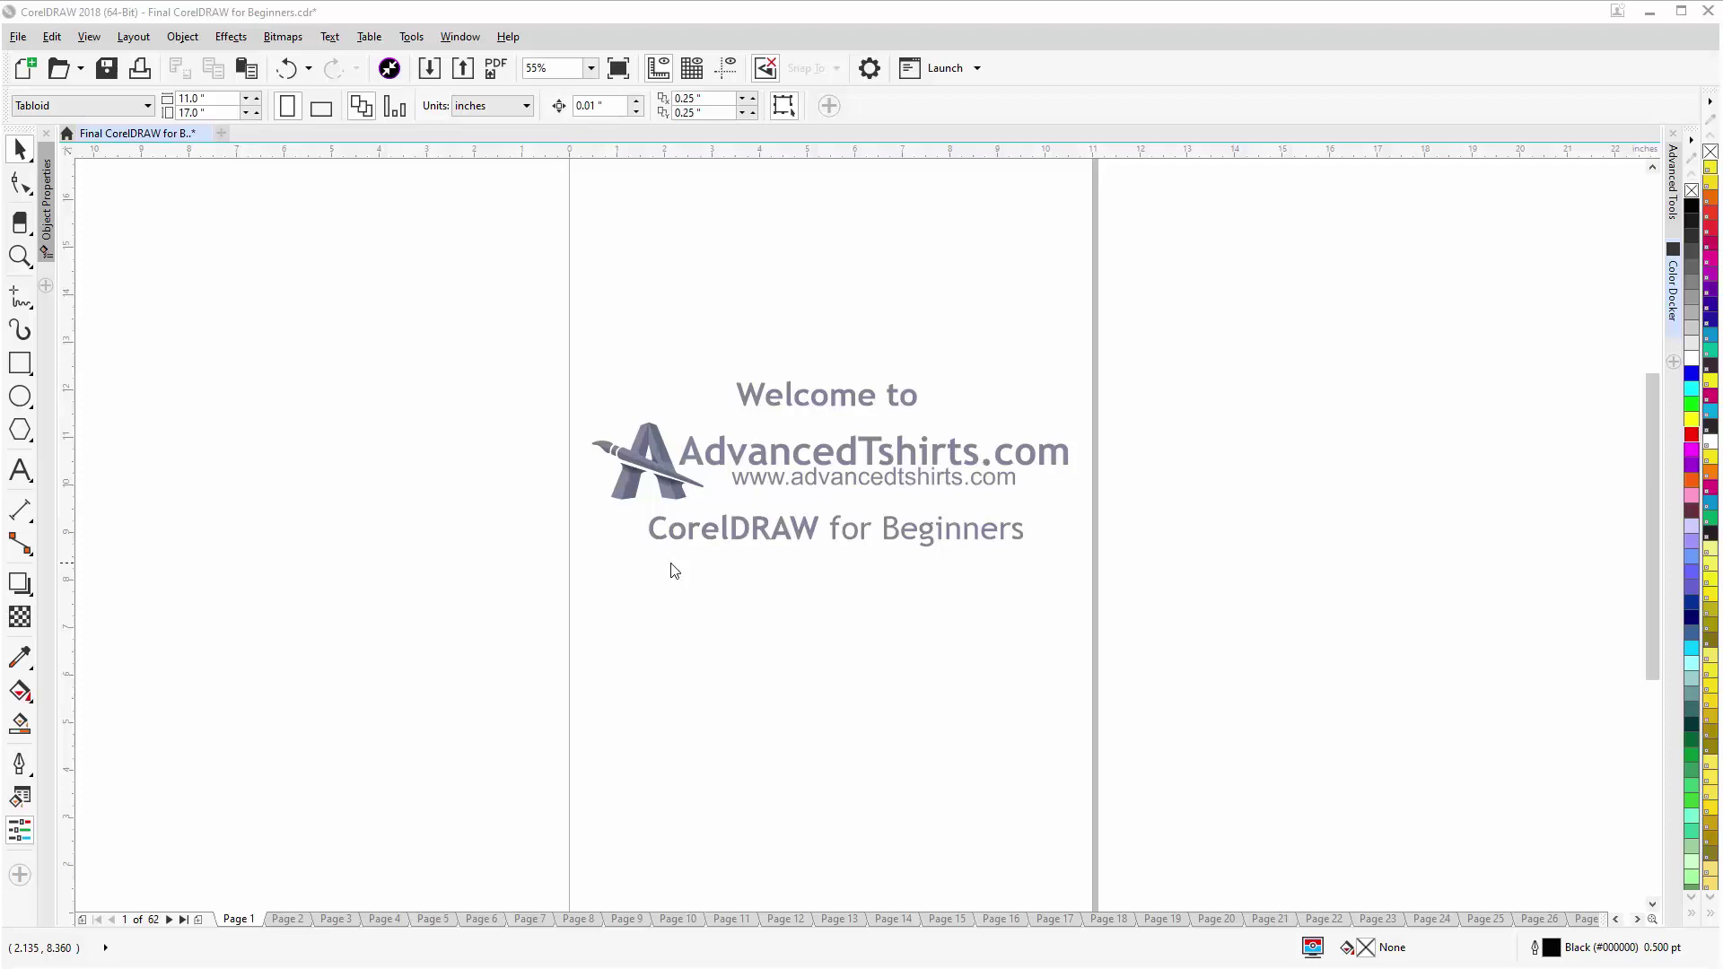
# Step: Switch to Page 53 and scroll down to the arched ENVELOPE text examples
pyautogui.click(390, 922)
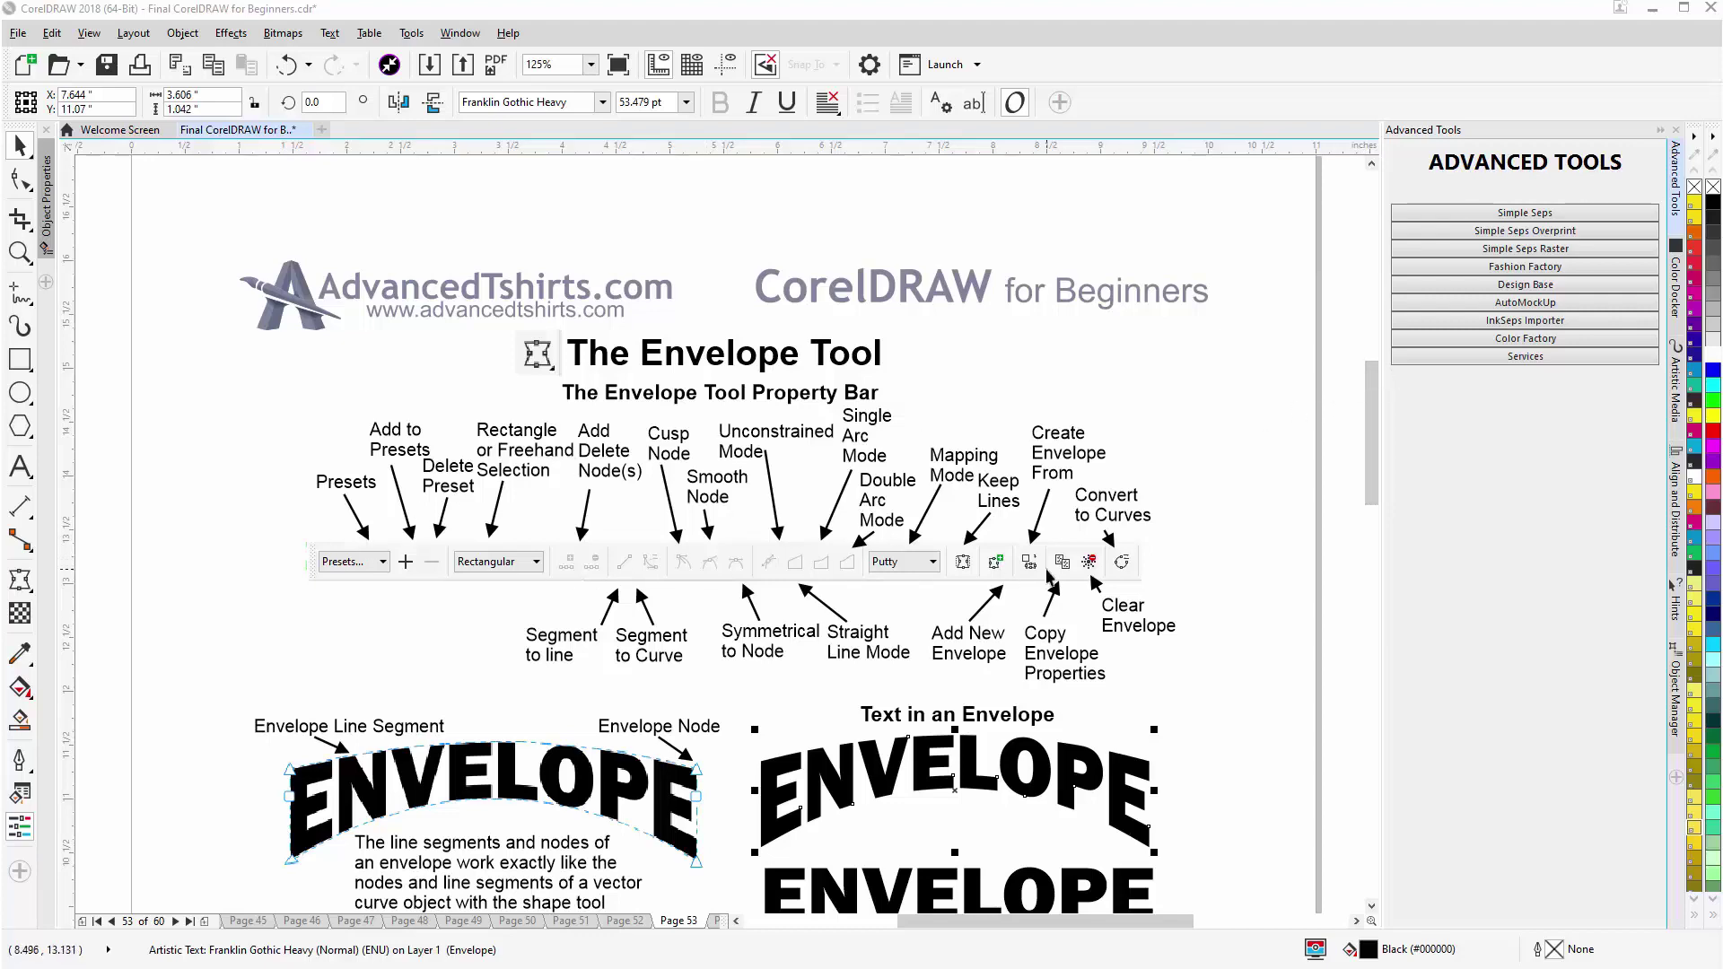
pyautogui.moveTo(1376, 391); pyautogui.dragTo(1379, 424)
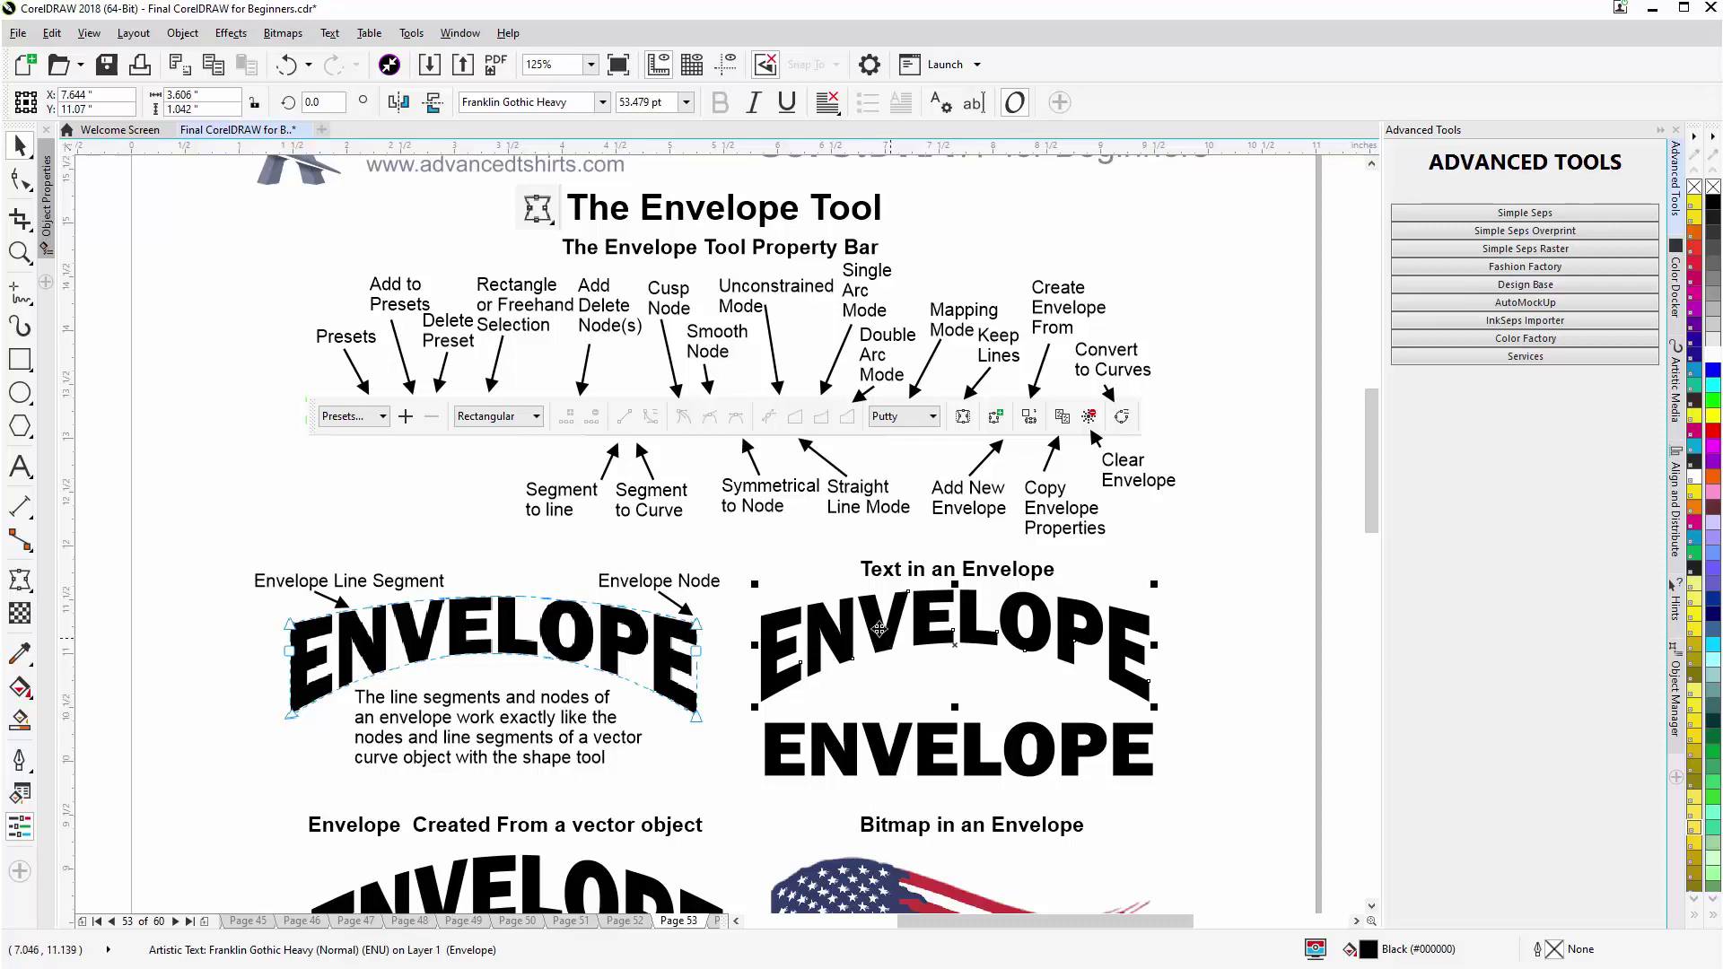
# Step: With the Envelope tool, zoom to 250% and select the arched ENVELOPE text's top-left node
pyautogui.click(27, 592)
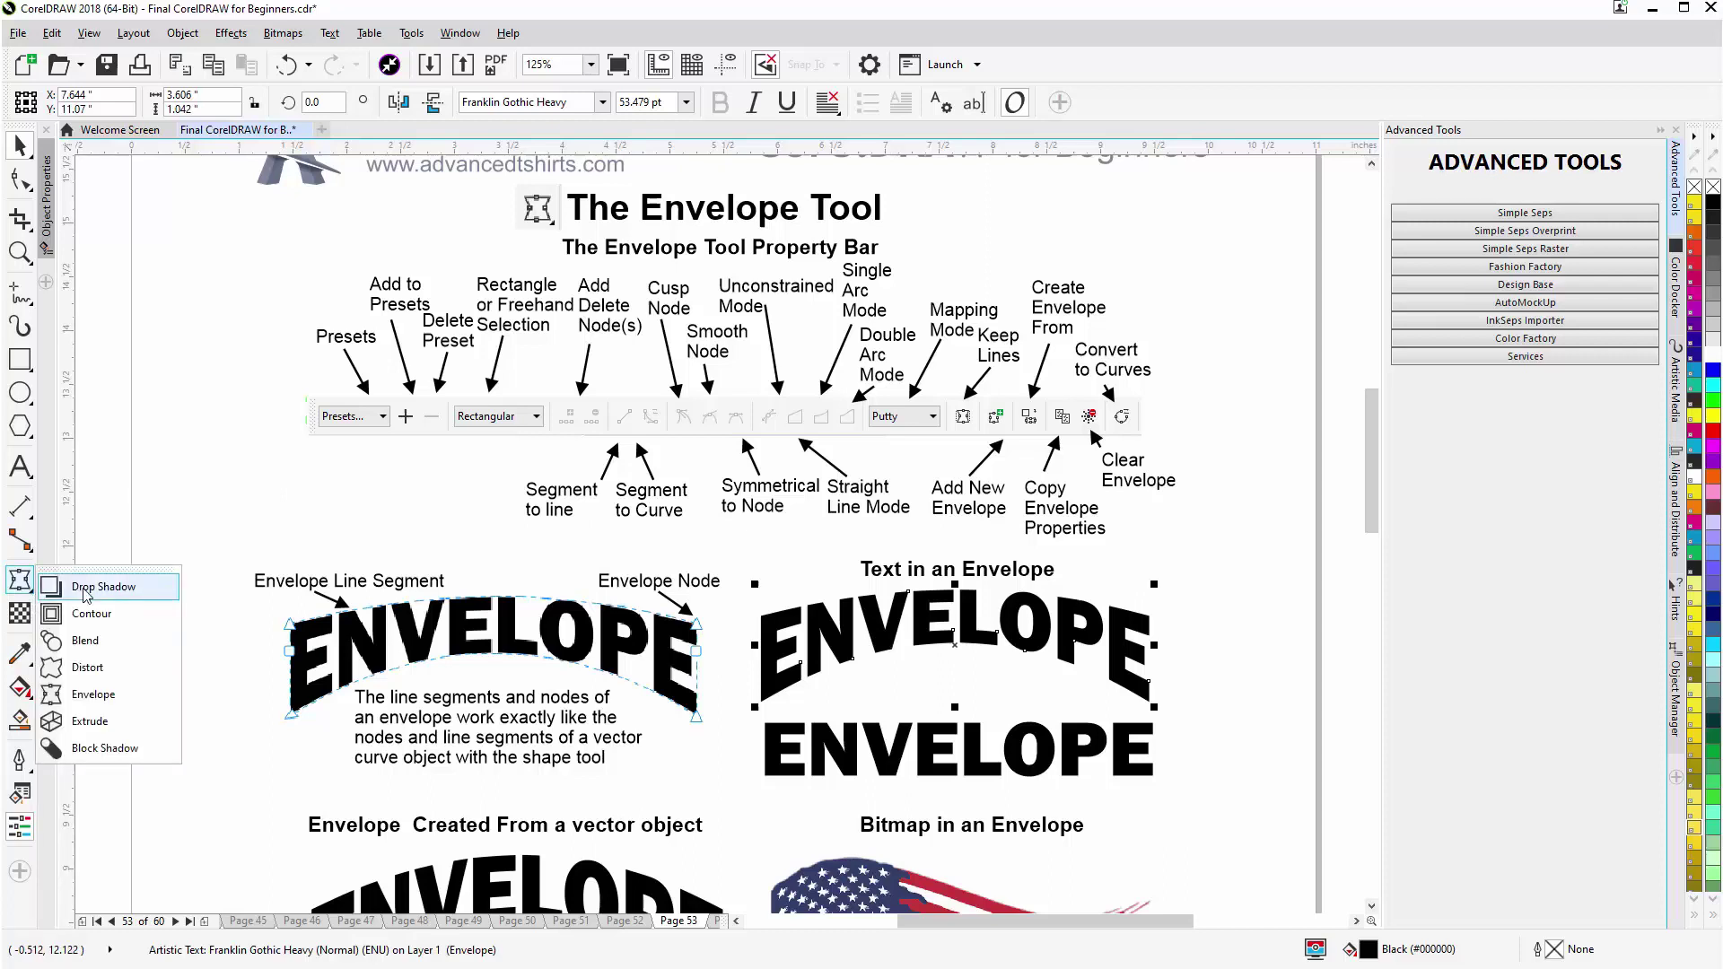
pyautogui.click(93, 696)
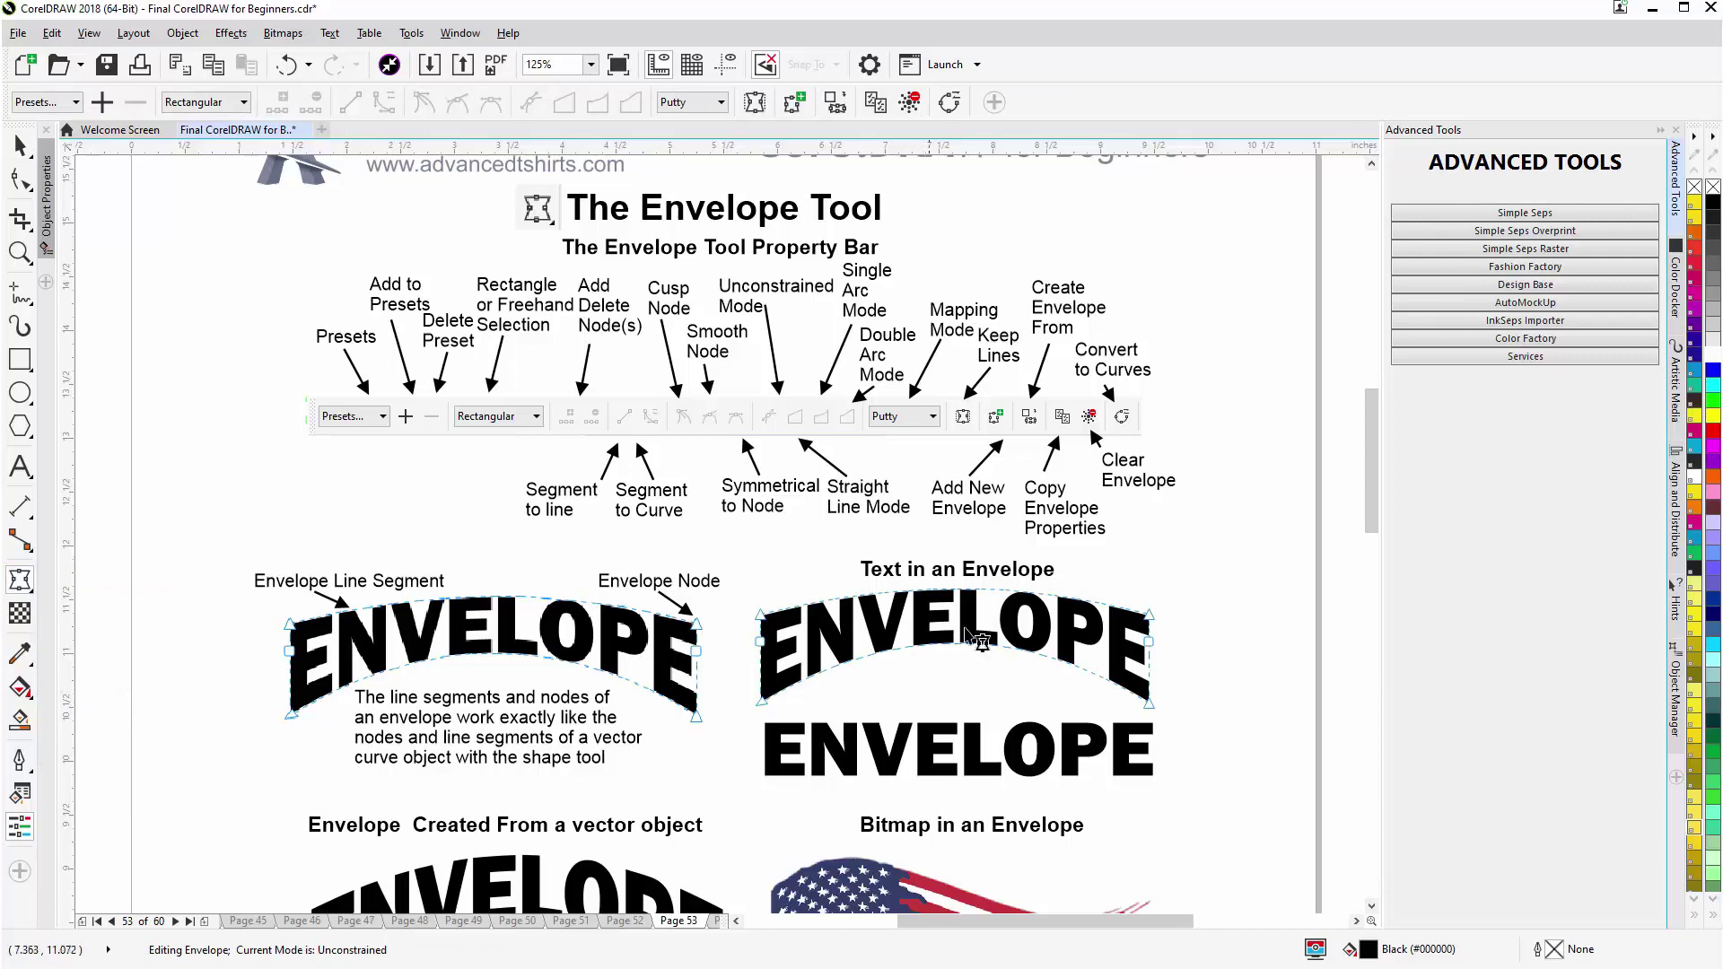
pyautogui.scroll(2, 967, 628)
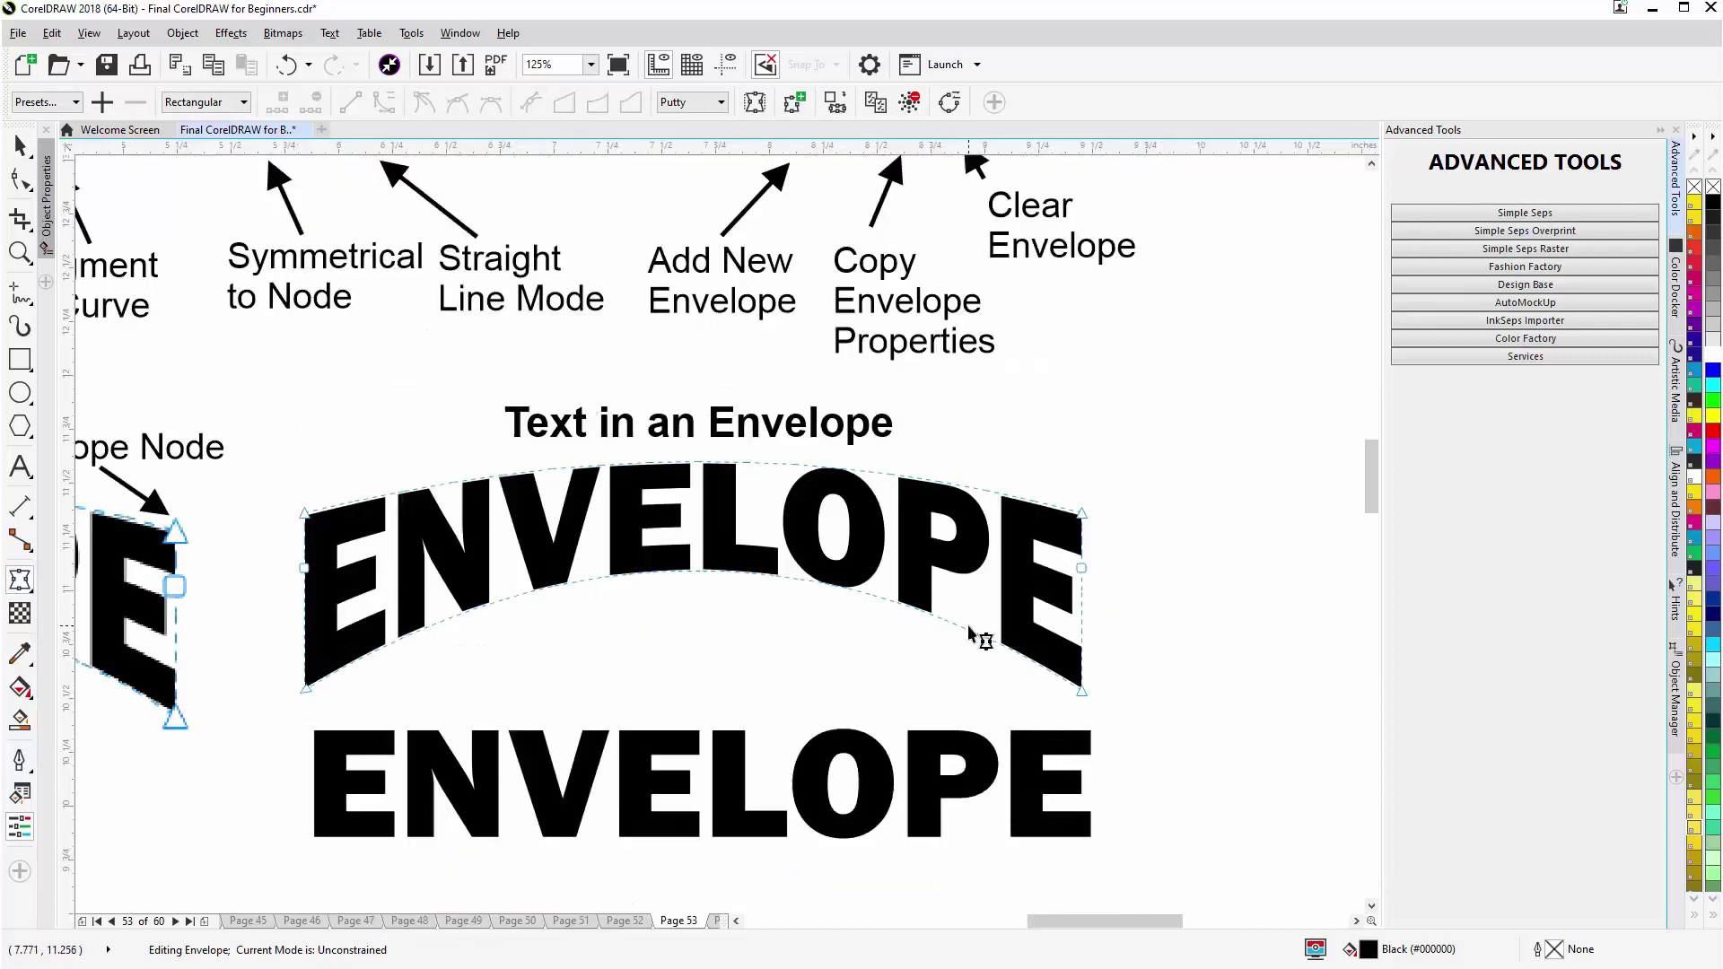
pyautogui.click(305, 514)
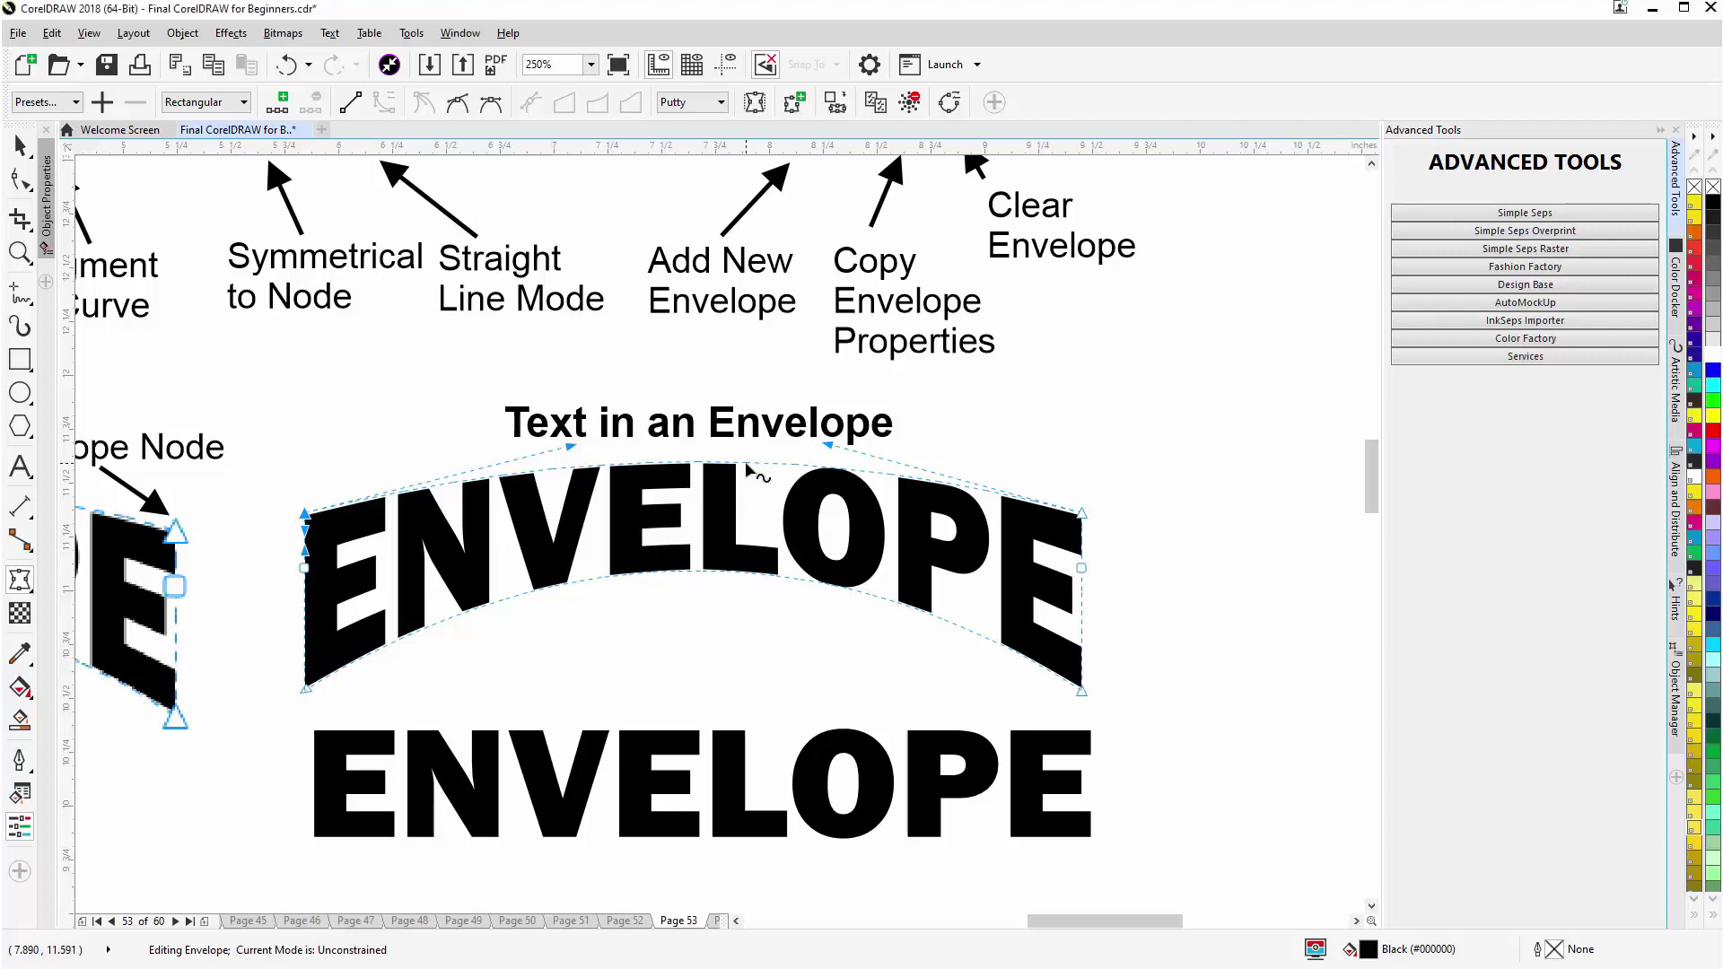
# Step: Drag the ENVELOPE text's envelope edges and handles into a wave shape
pyautogui.moveTo(746, 465); pyautogui.dragTo(746, 444)
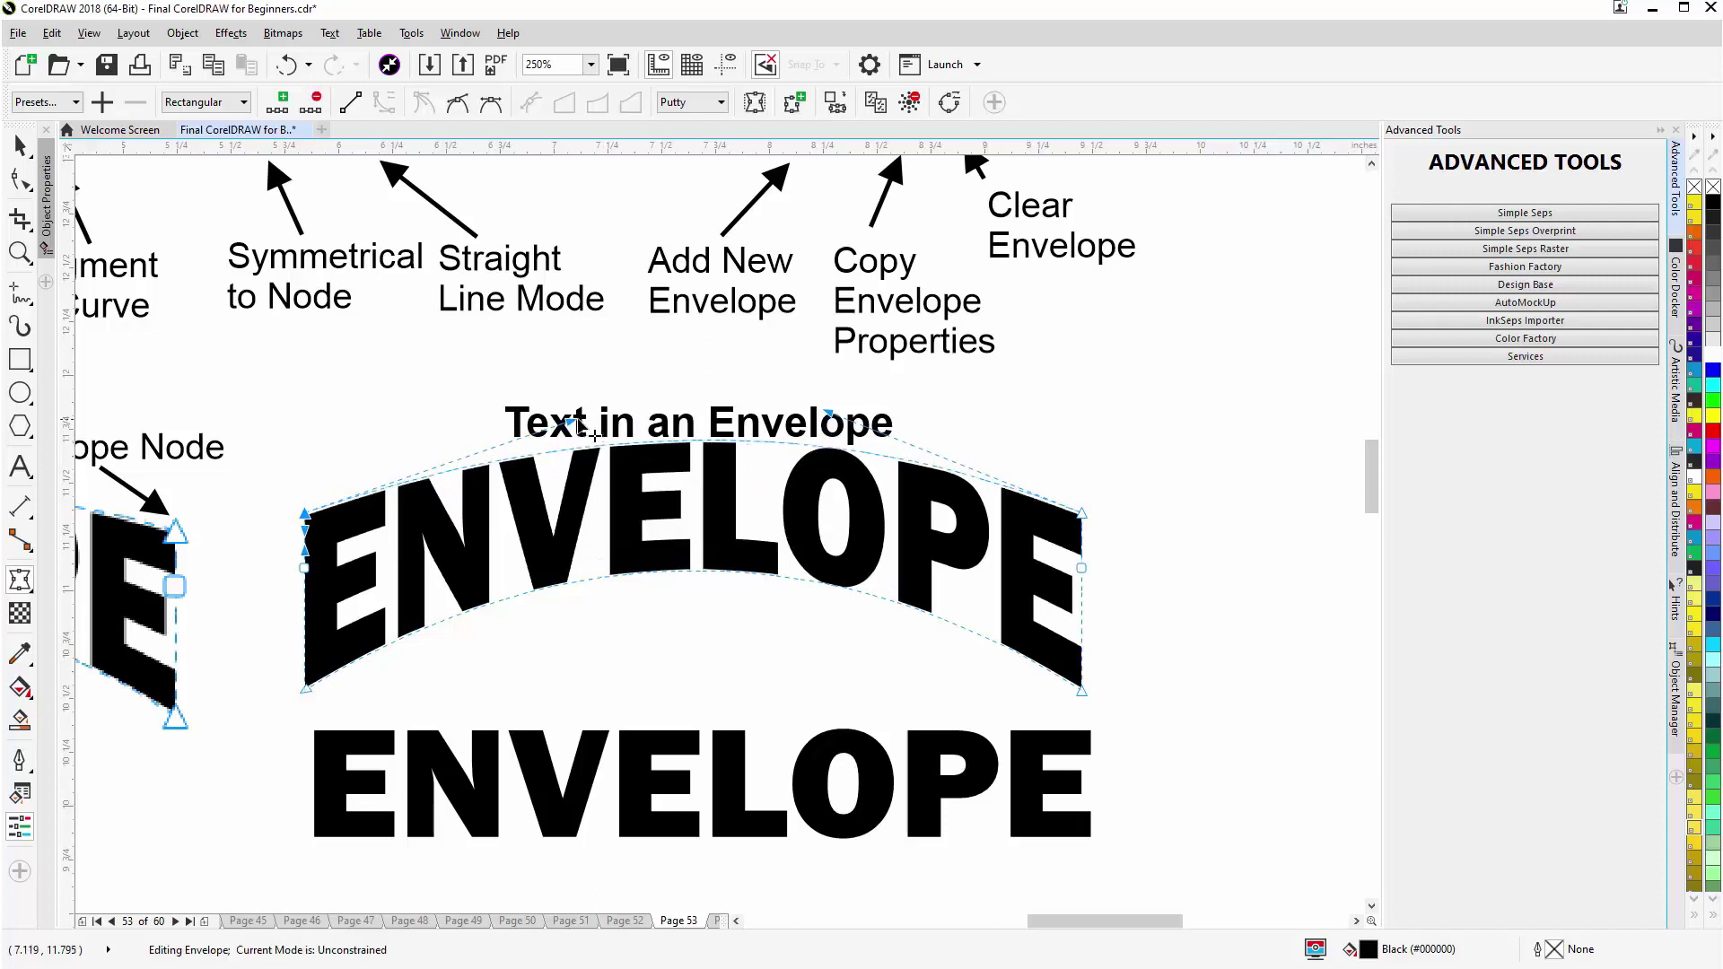
pyautogui.moveTo(571, 422); pyautogui.dragTo(574, 584)
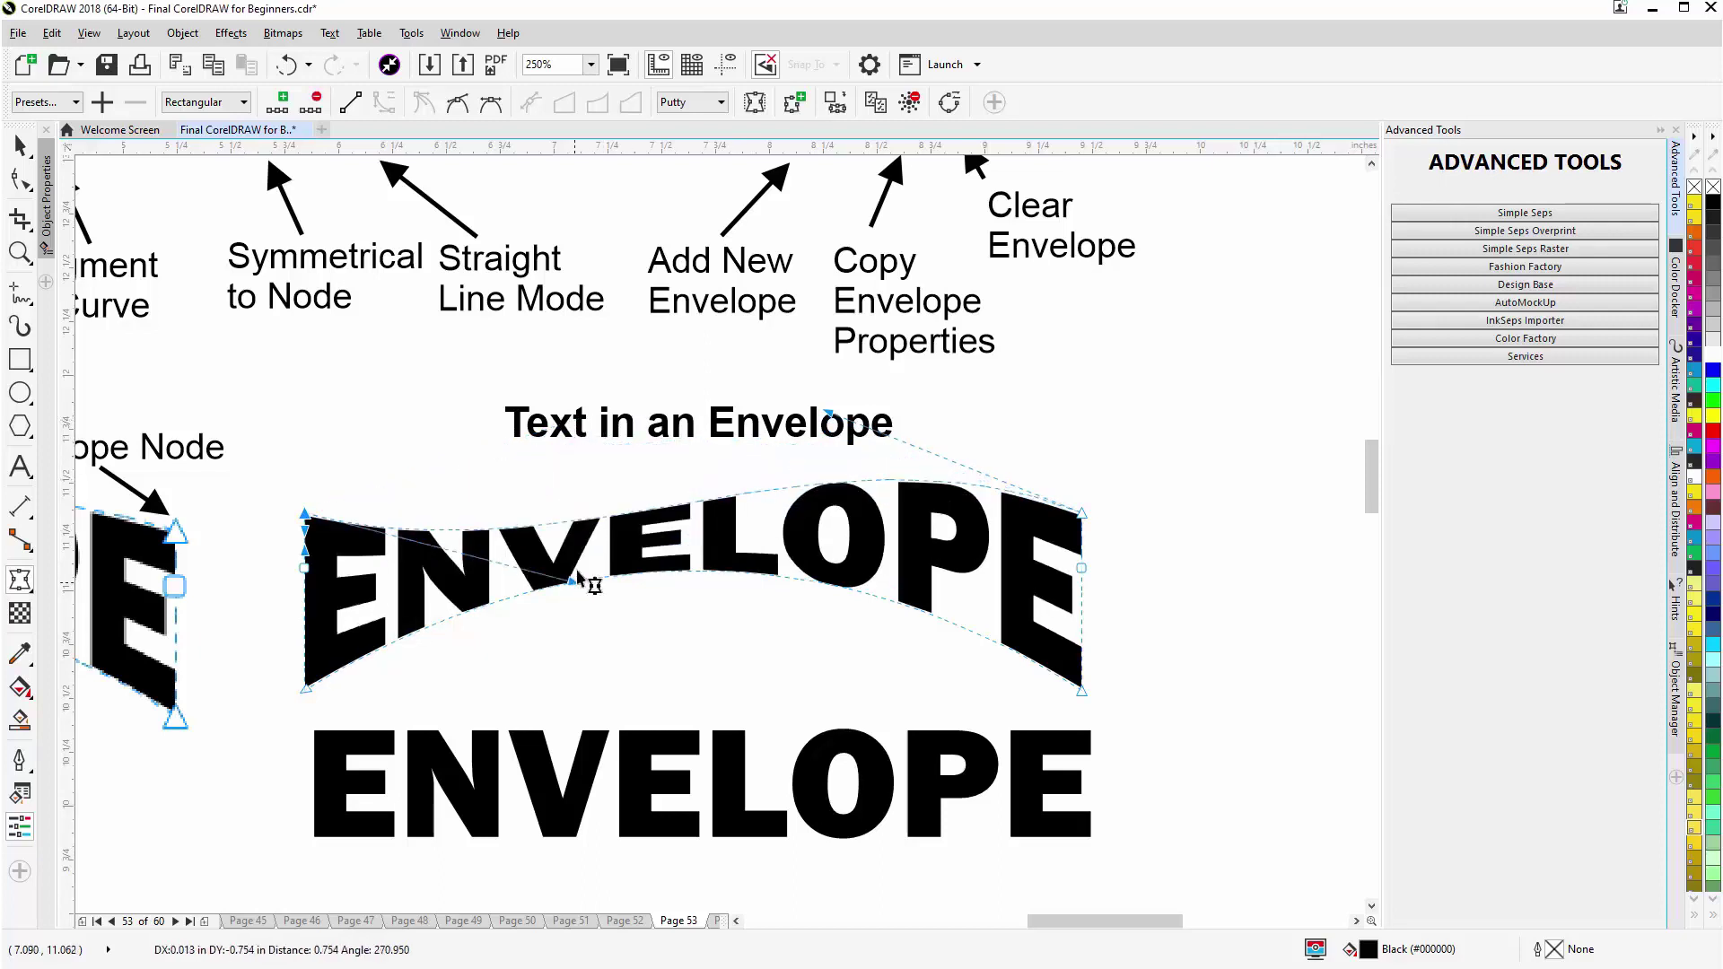
pyautogui.moveTo(832, 414); pyautogui.dragTo(836, 353)
pyautogui.click(306, 690)
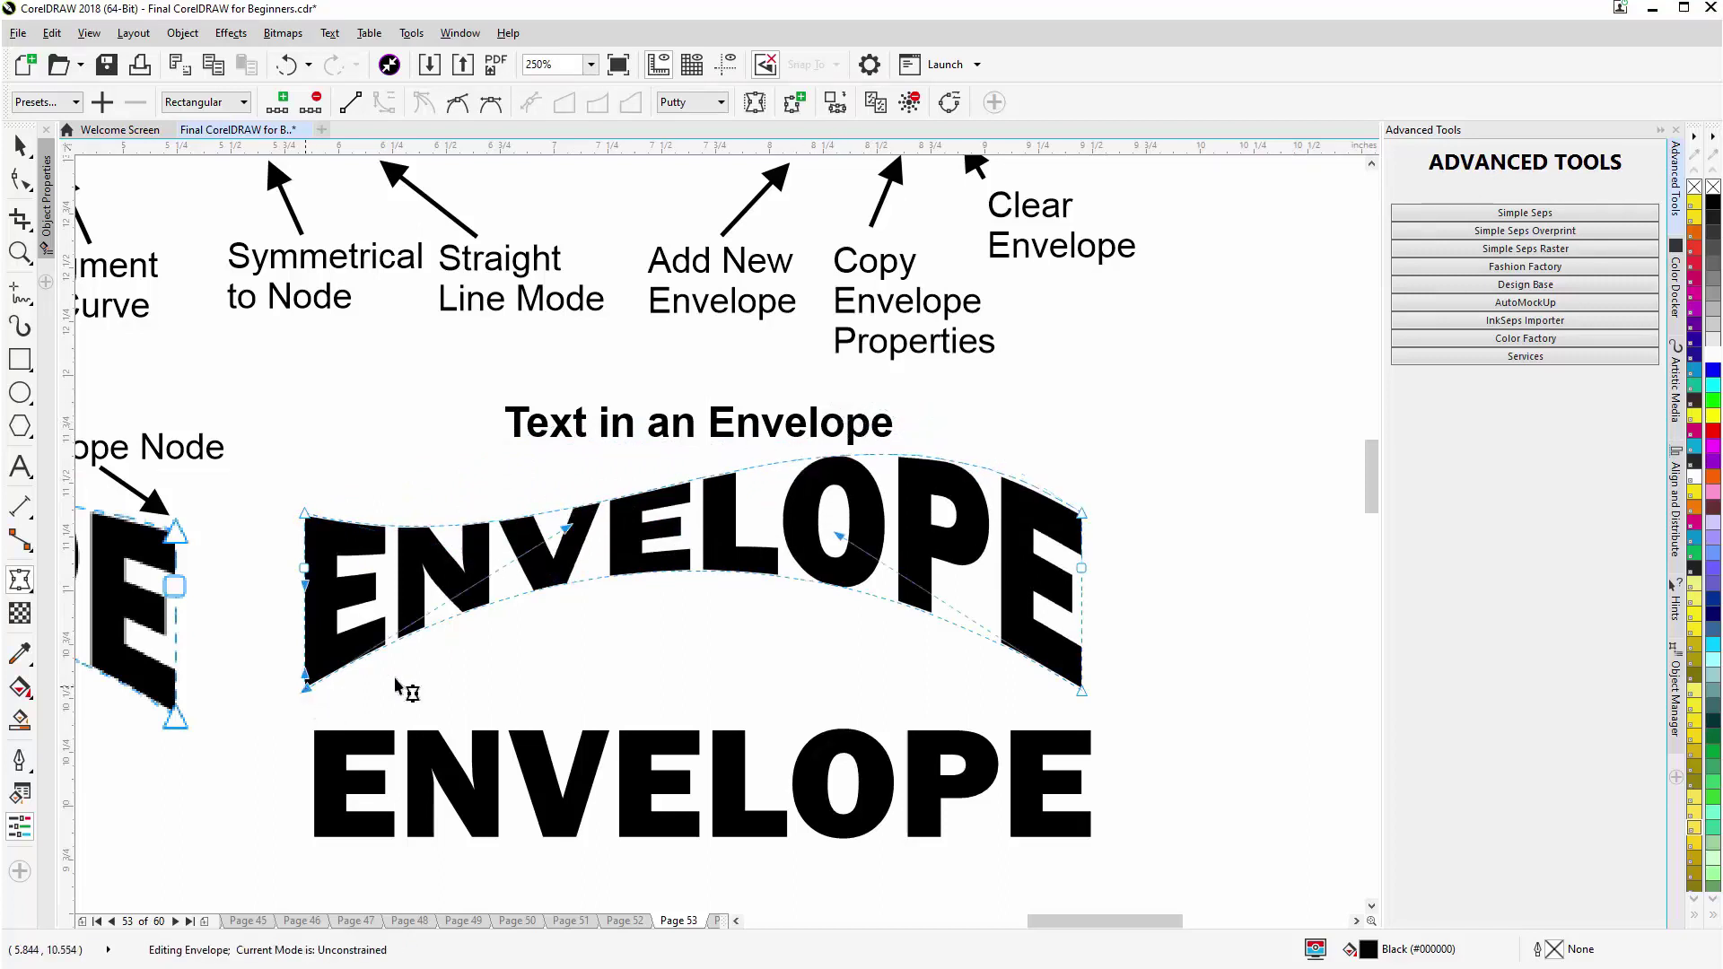
pyautogui.moveTo(566, 531); pyautogui.dragTo(577, 715)
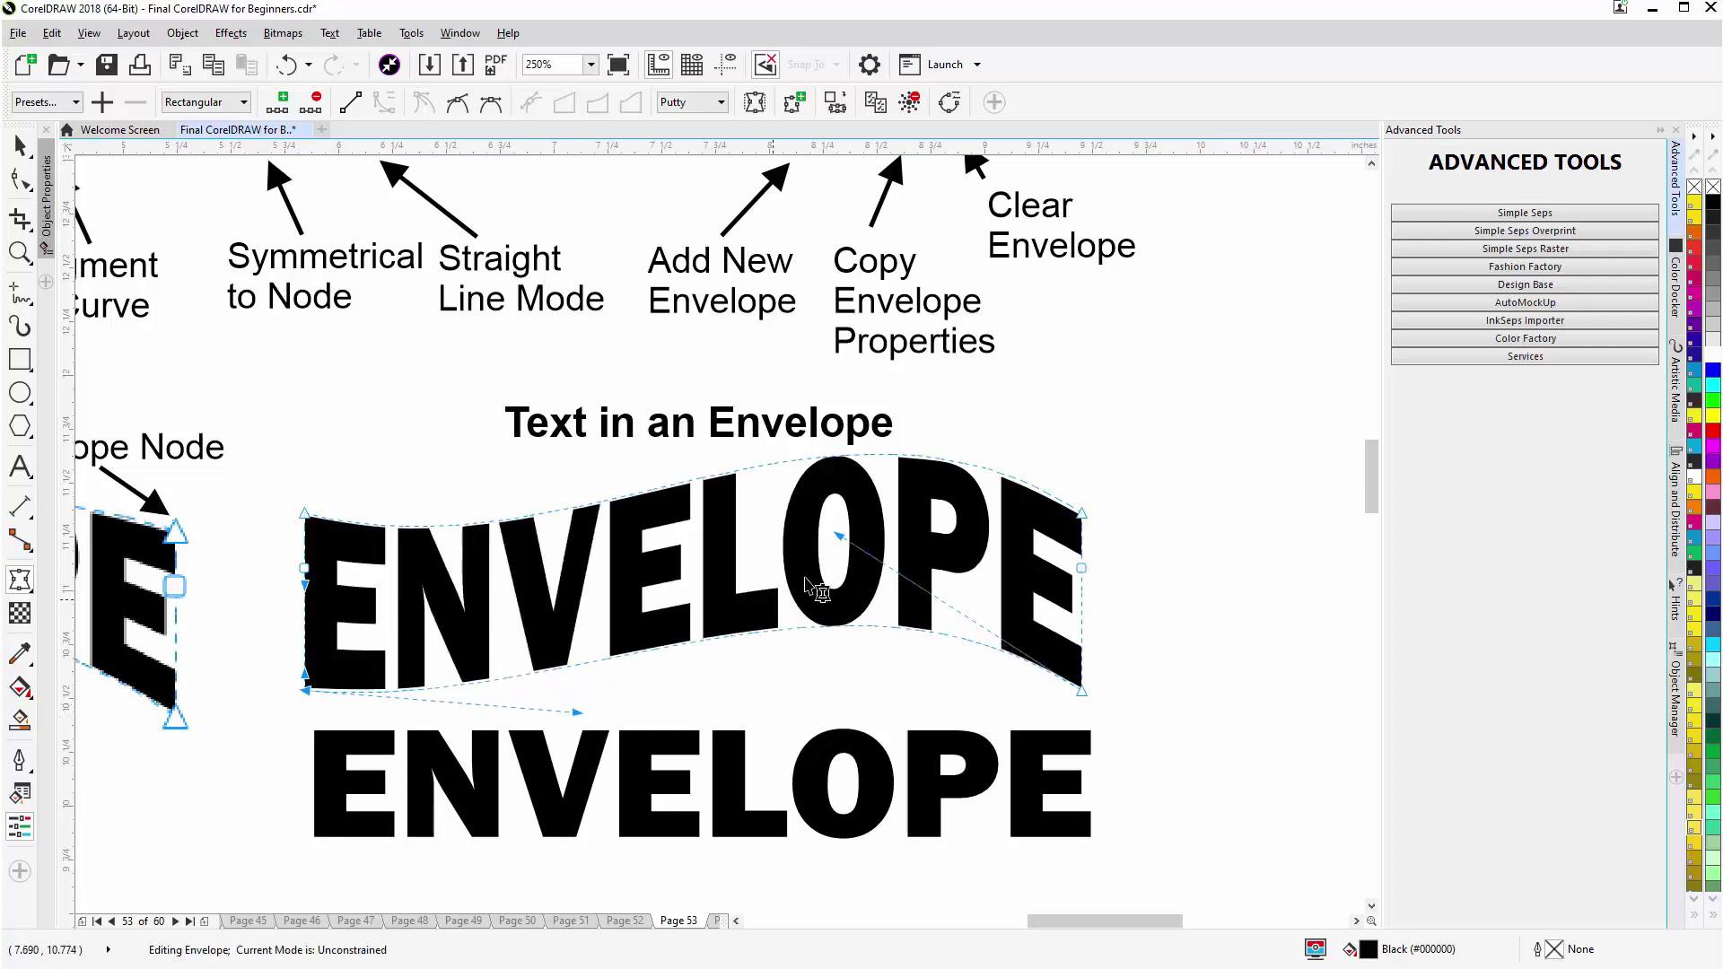
pyautogui.moveTo(836, 536); pyautogui.dragTo(831, 509)
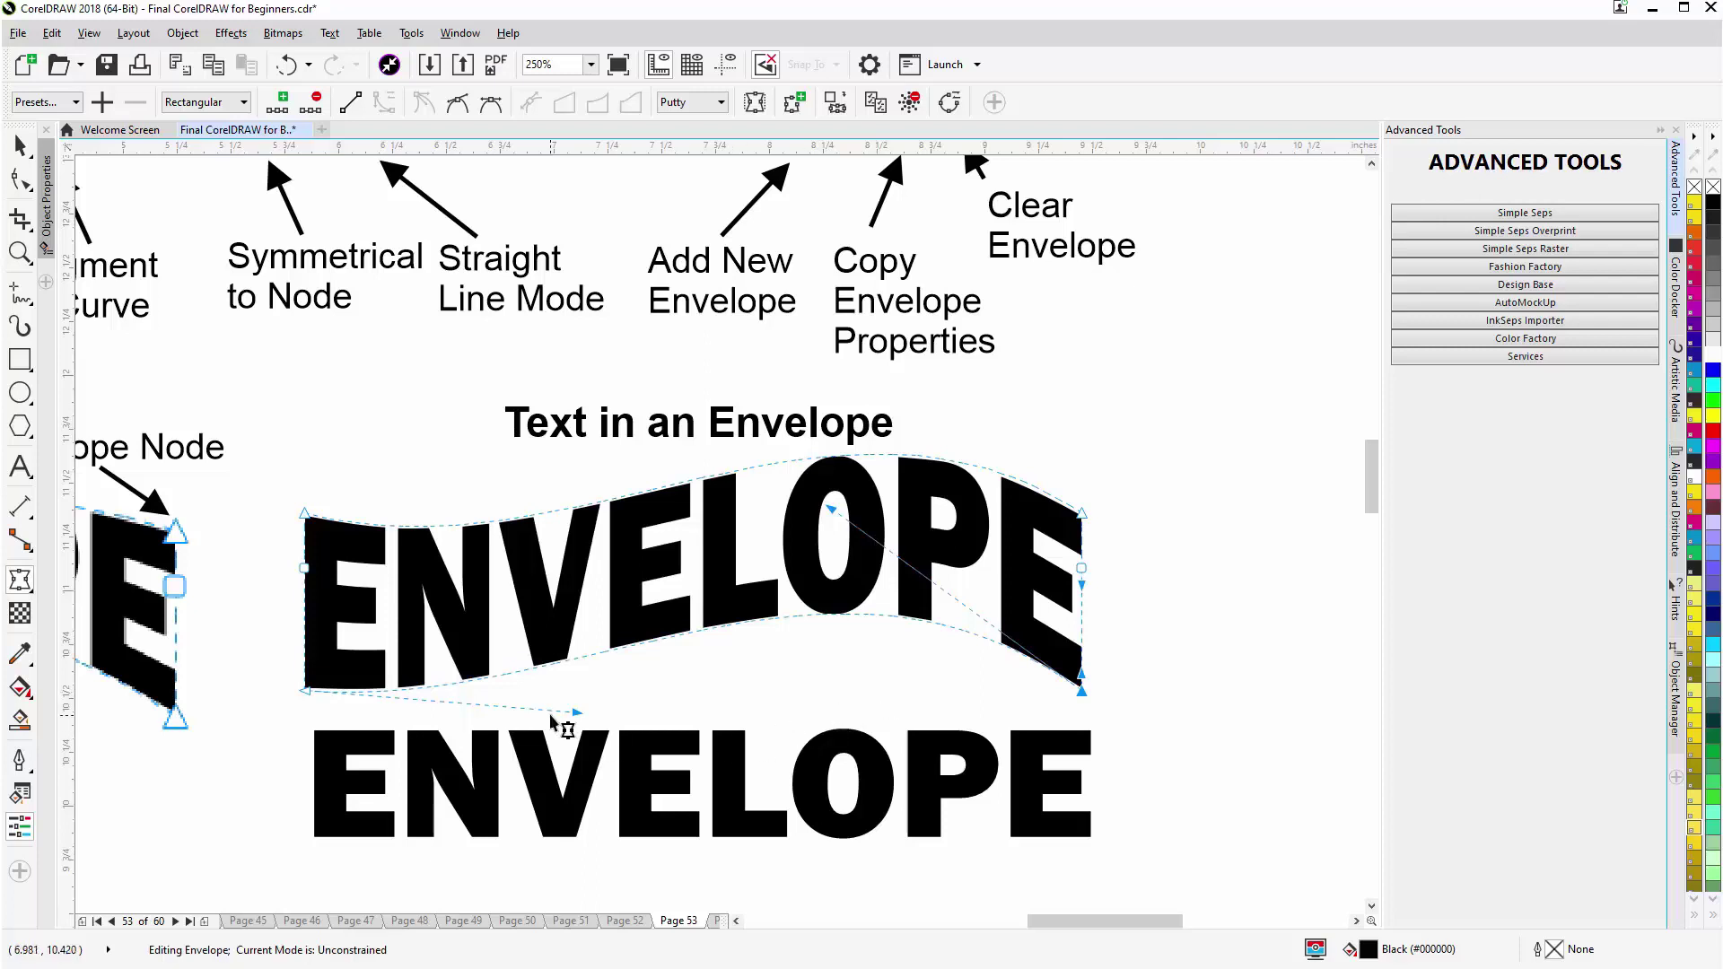
pyautogui.moveTo(577, 714); pyautogui.dragTo(582, 743)
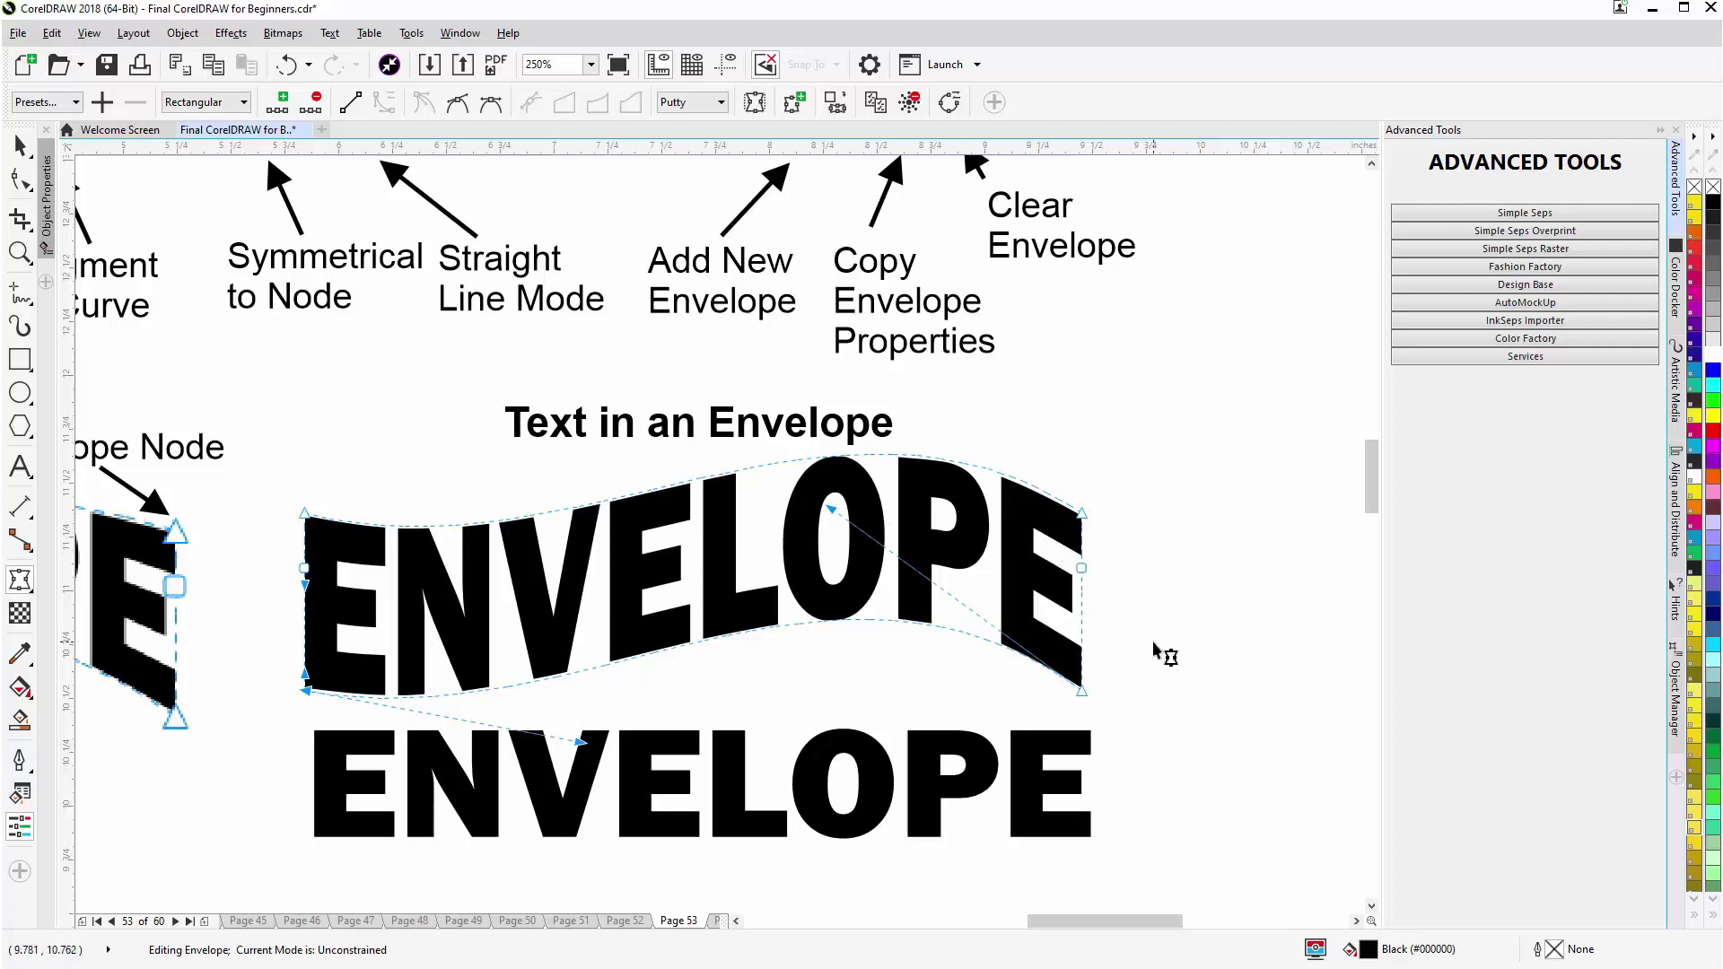
# Step: Delete the envelope's right-middle node and dismiss the node context menu
pyautogui.click(1090, 578)
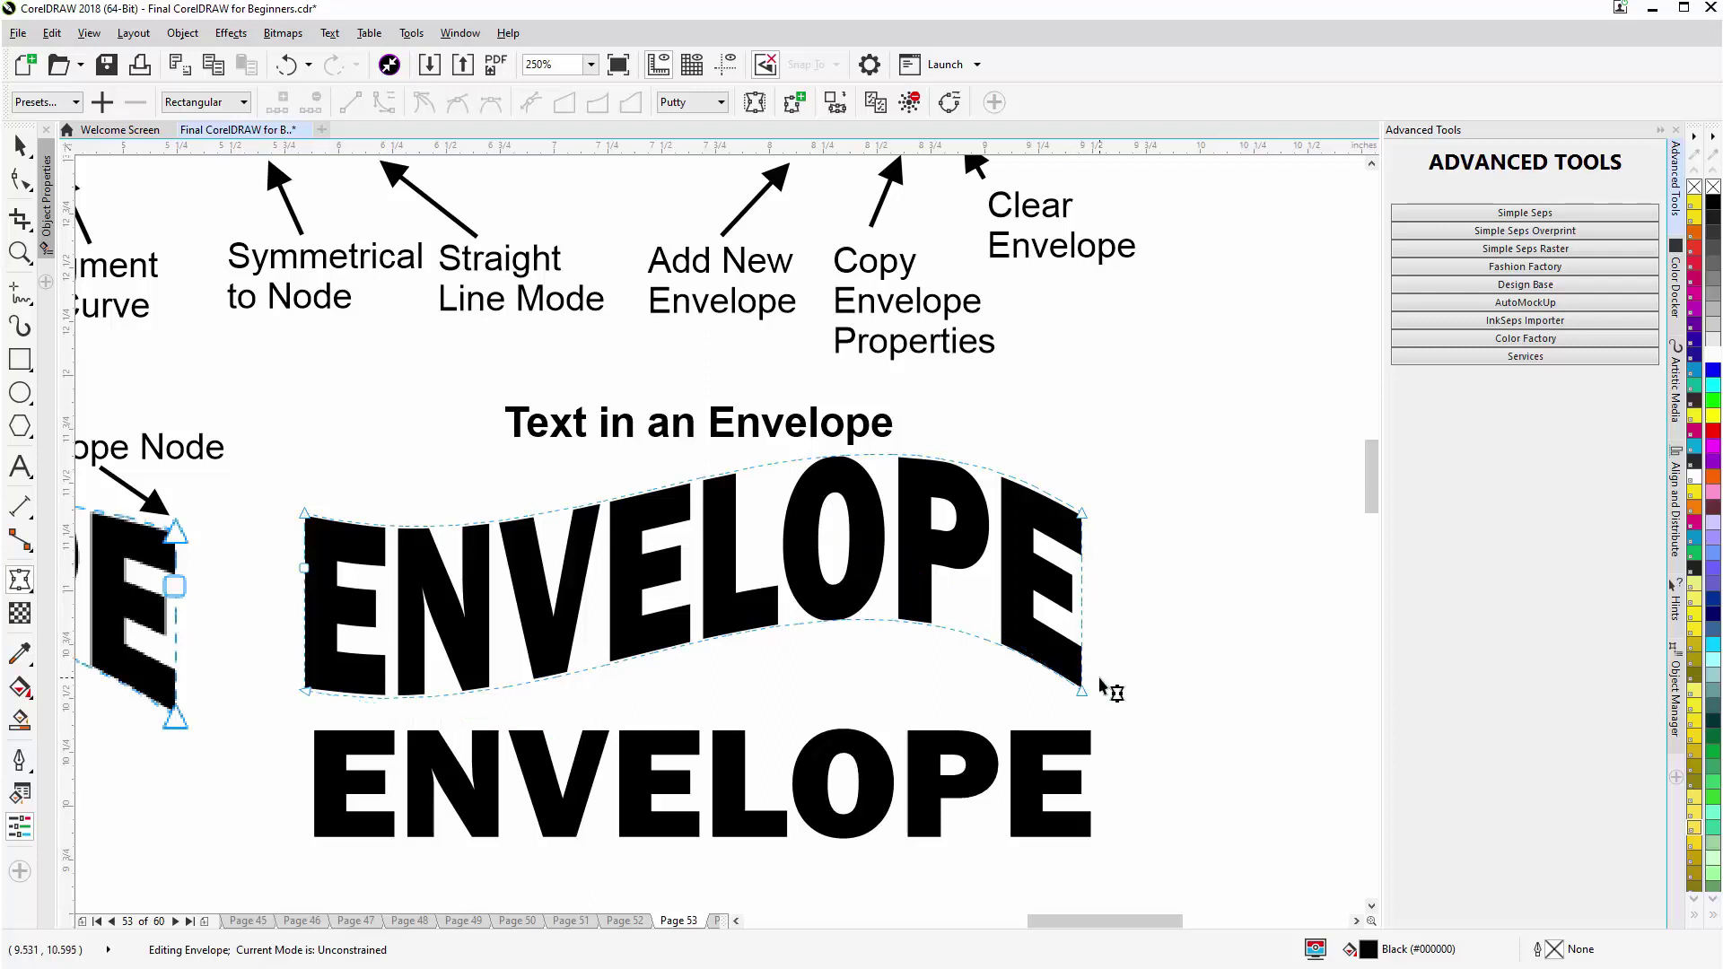
pyautogui.click(1083, 591)
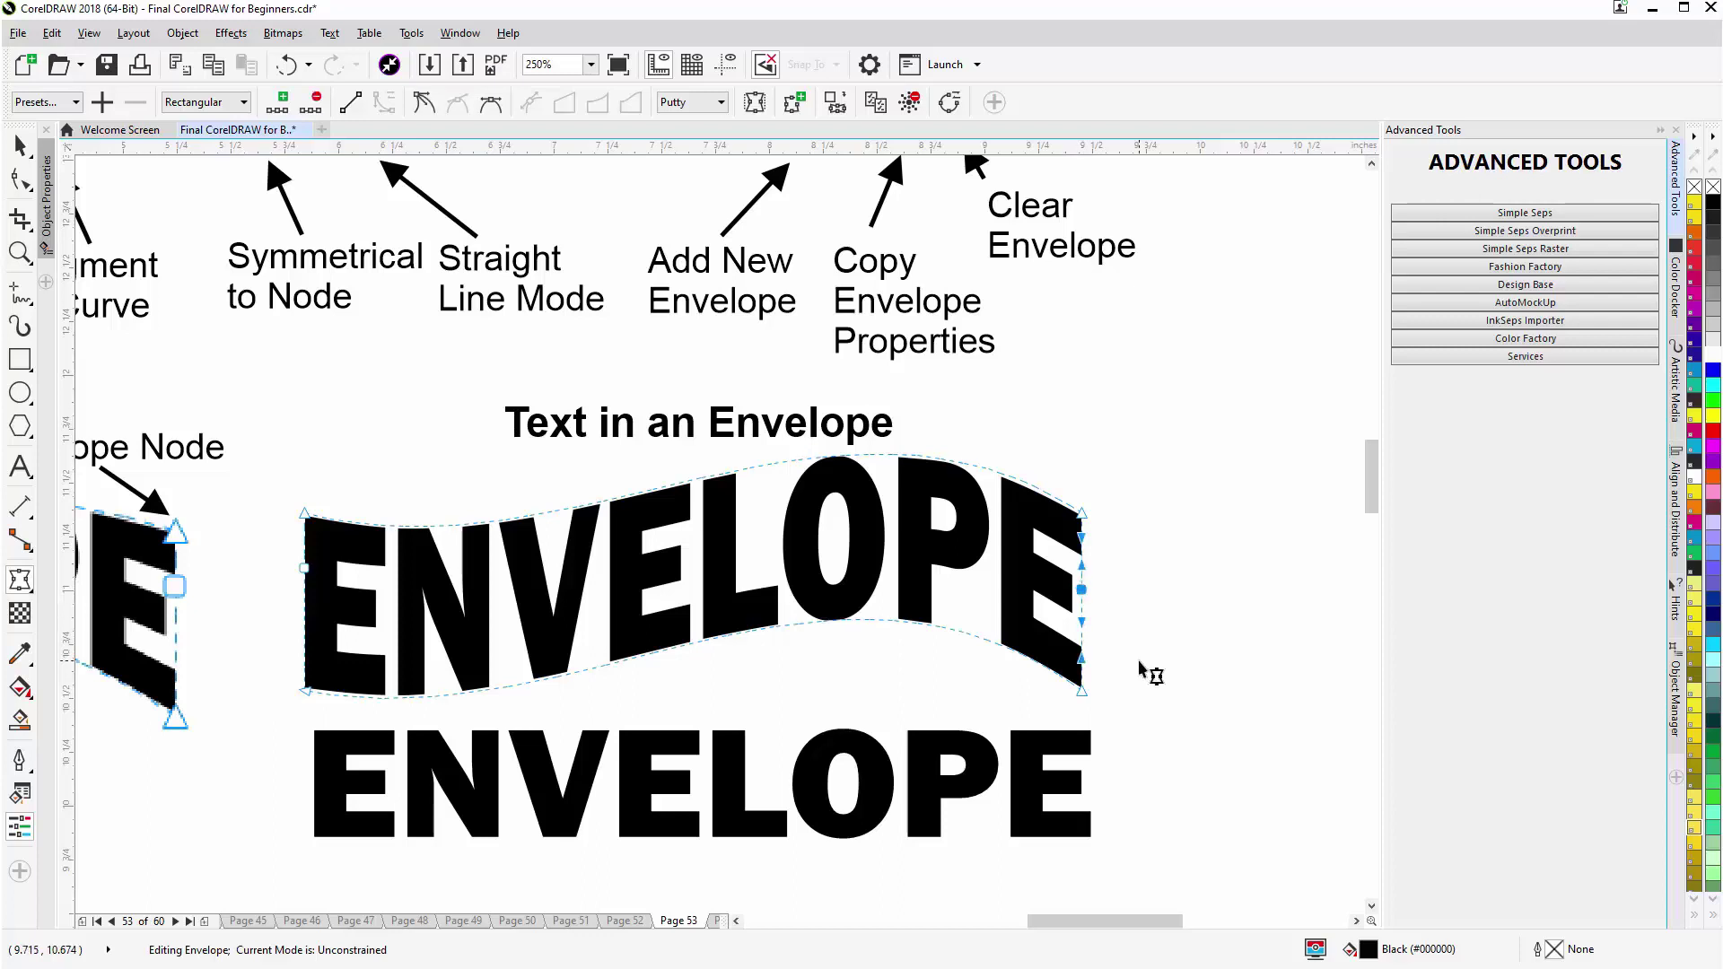
pyautogui.doubleClick(1083, 589)
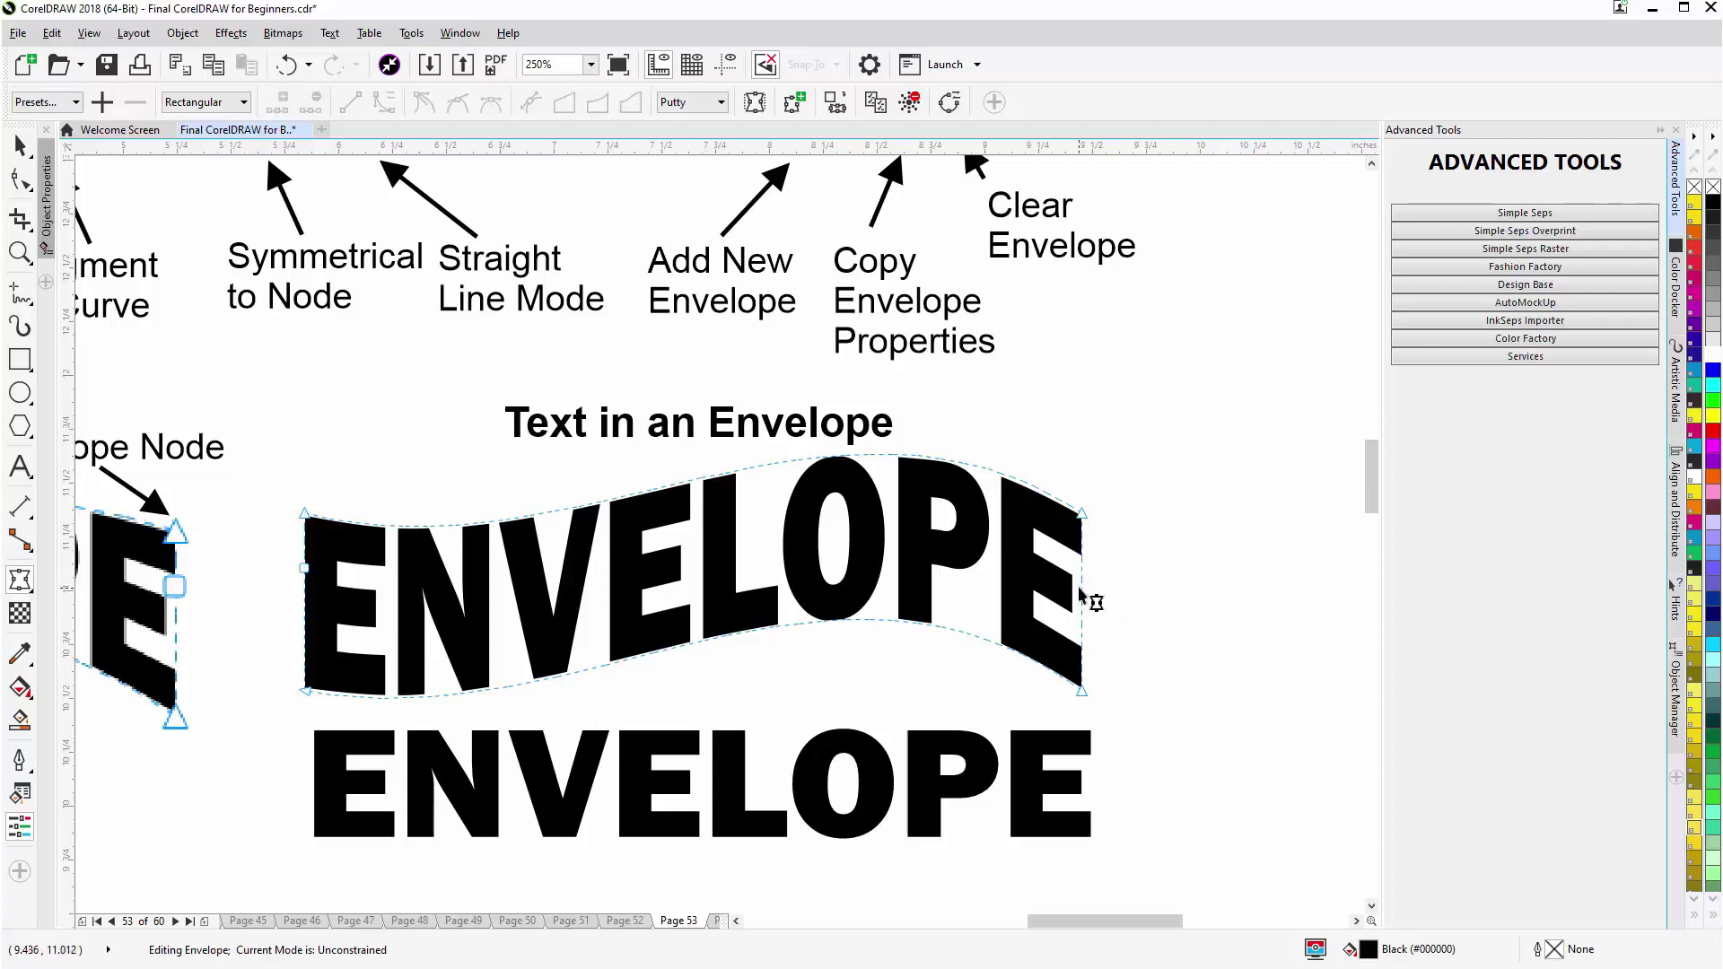
pyautogui.rightClick(1083, 588)
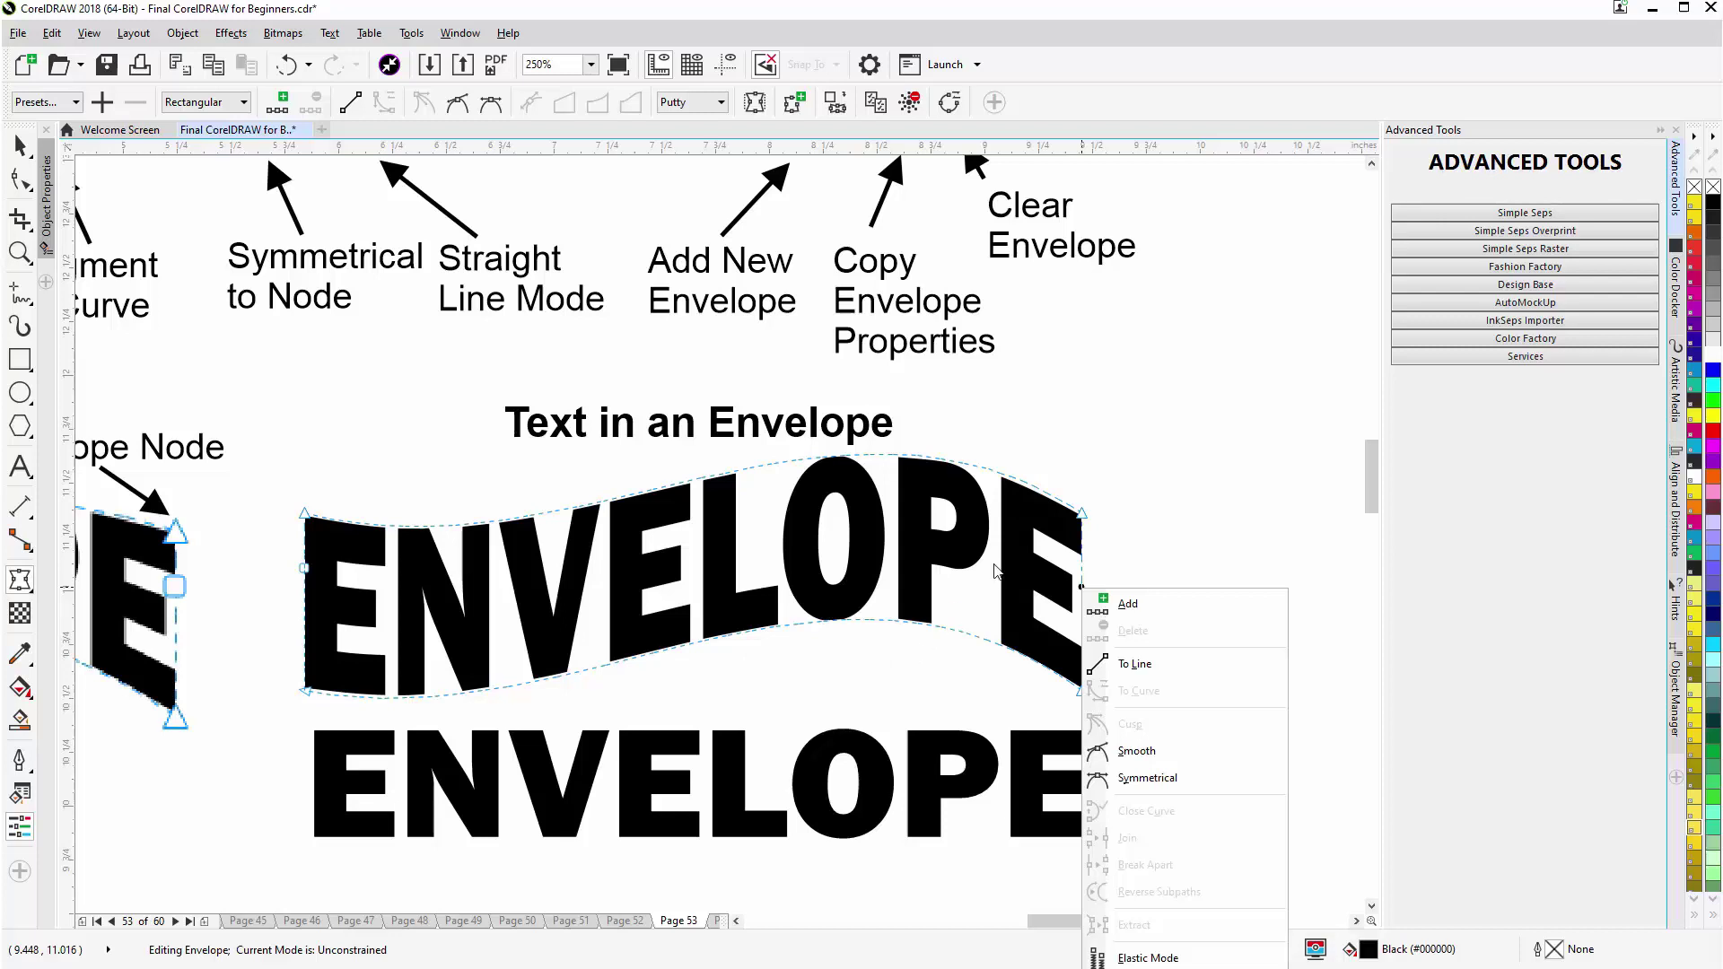
pyautogui.click(1378, 480)
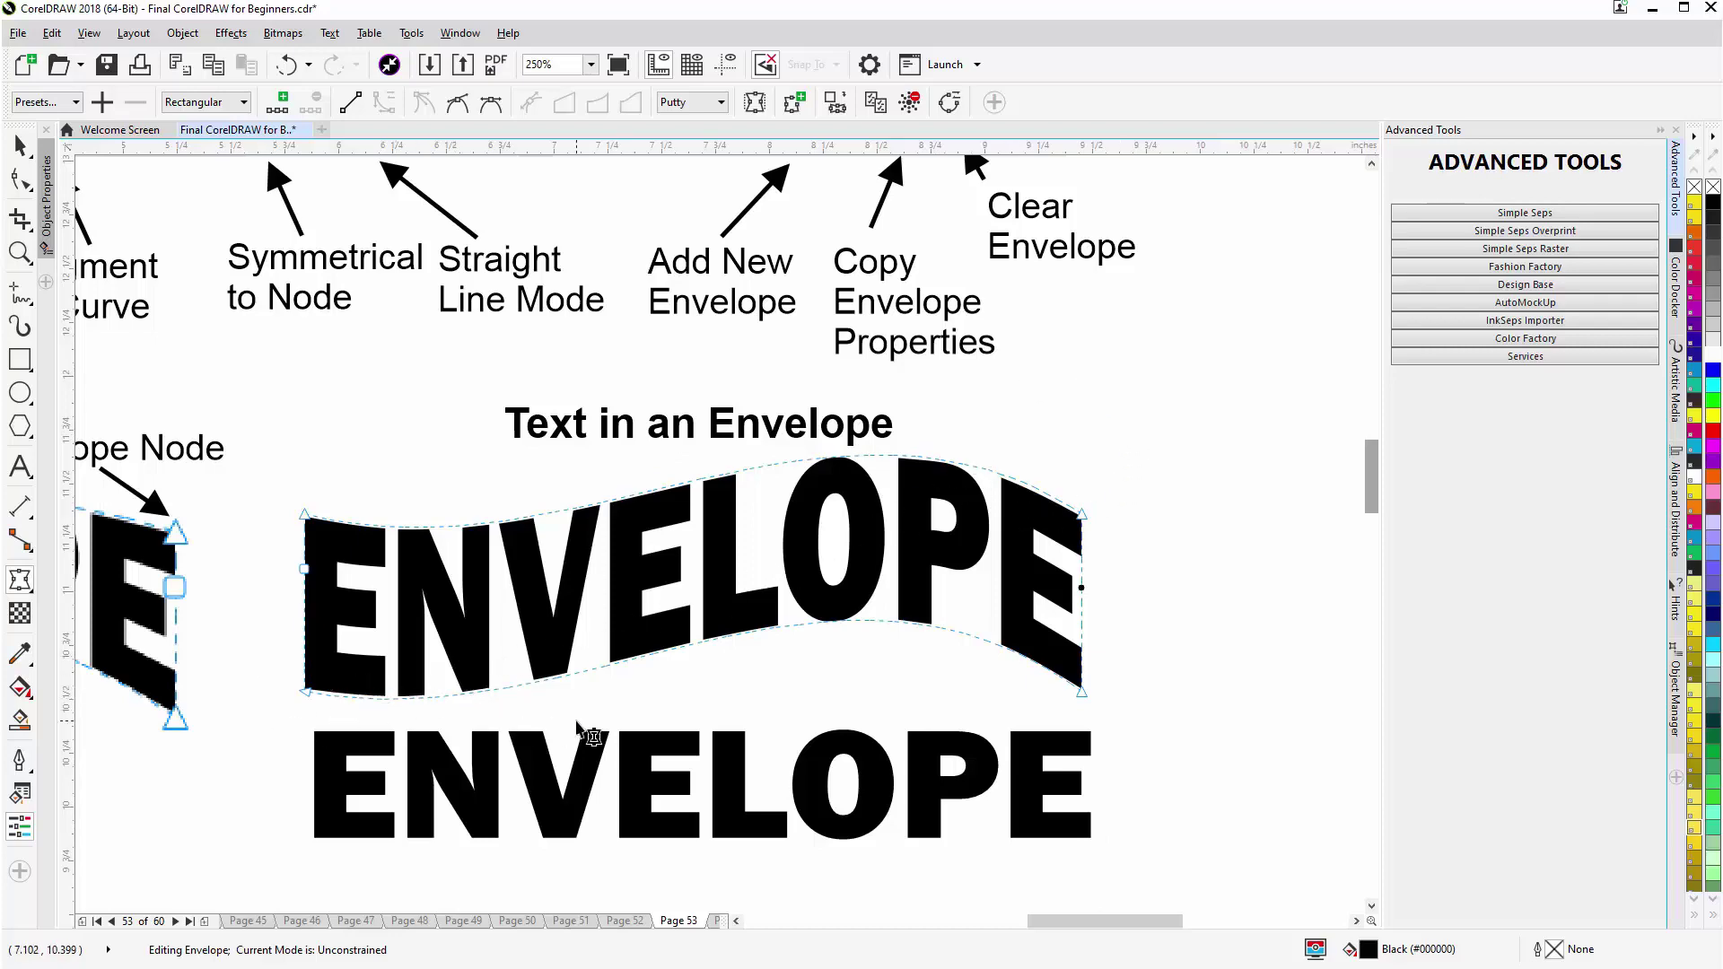
# Step: Select the flat lower flag with the Envelope tool and pull its top-middle node down
pyautogui.scroll(-2, 577, 731)
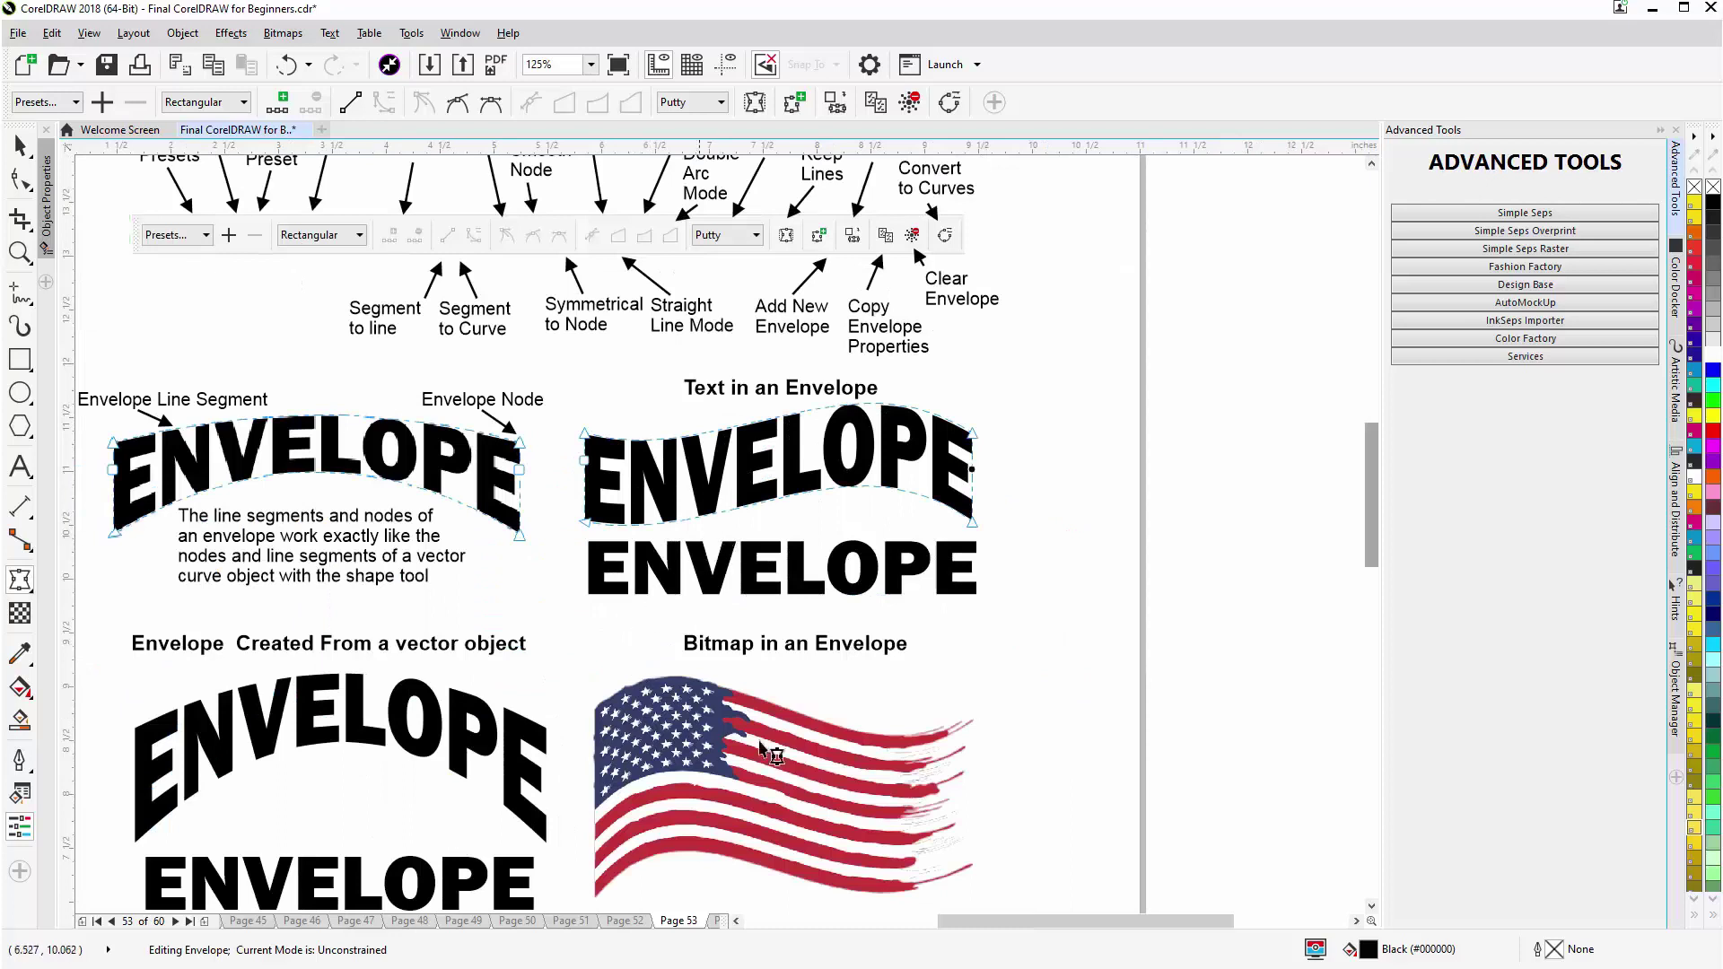
pyautogui.click(764, 750)
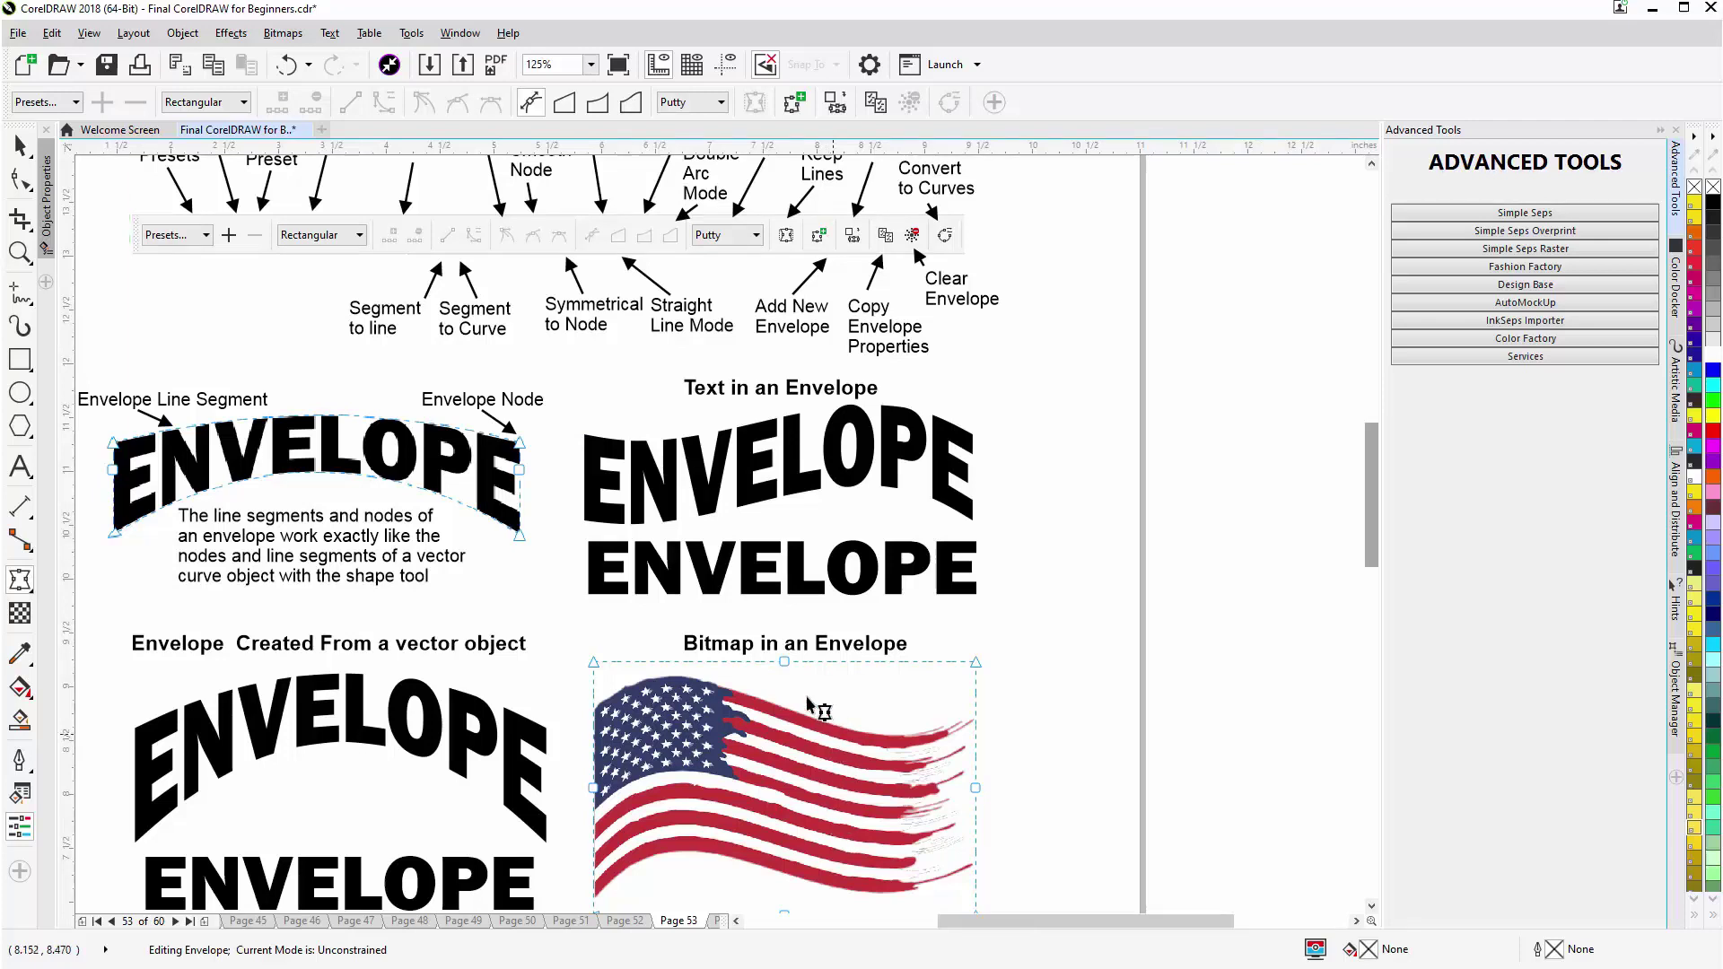
pyautogui.moveTo(783, 672); pyautogui.dragTo(778, 719)
pyautogui.scroll(-1, 664, 359)
pyautogui.scroll(1, 704, 611)
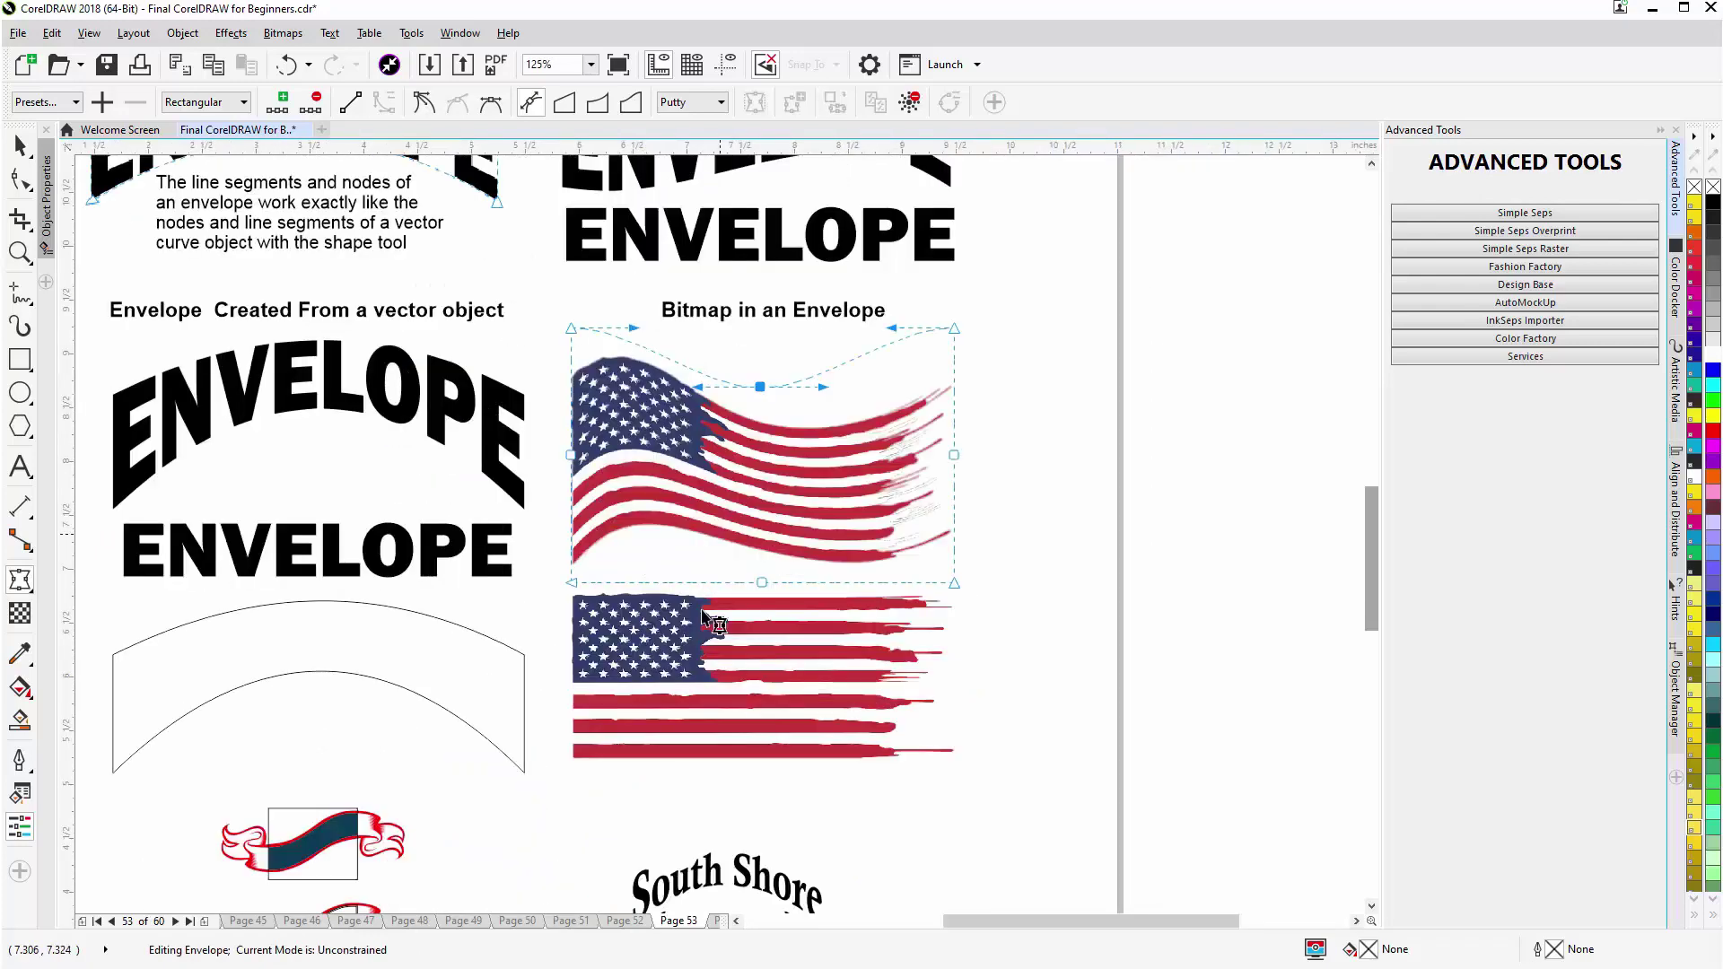
pyautogui.click(777, 665)
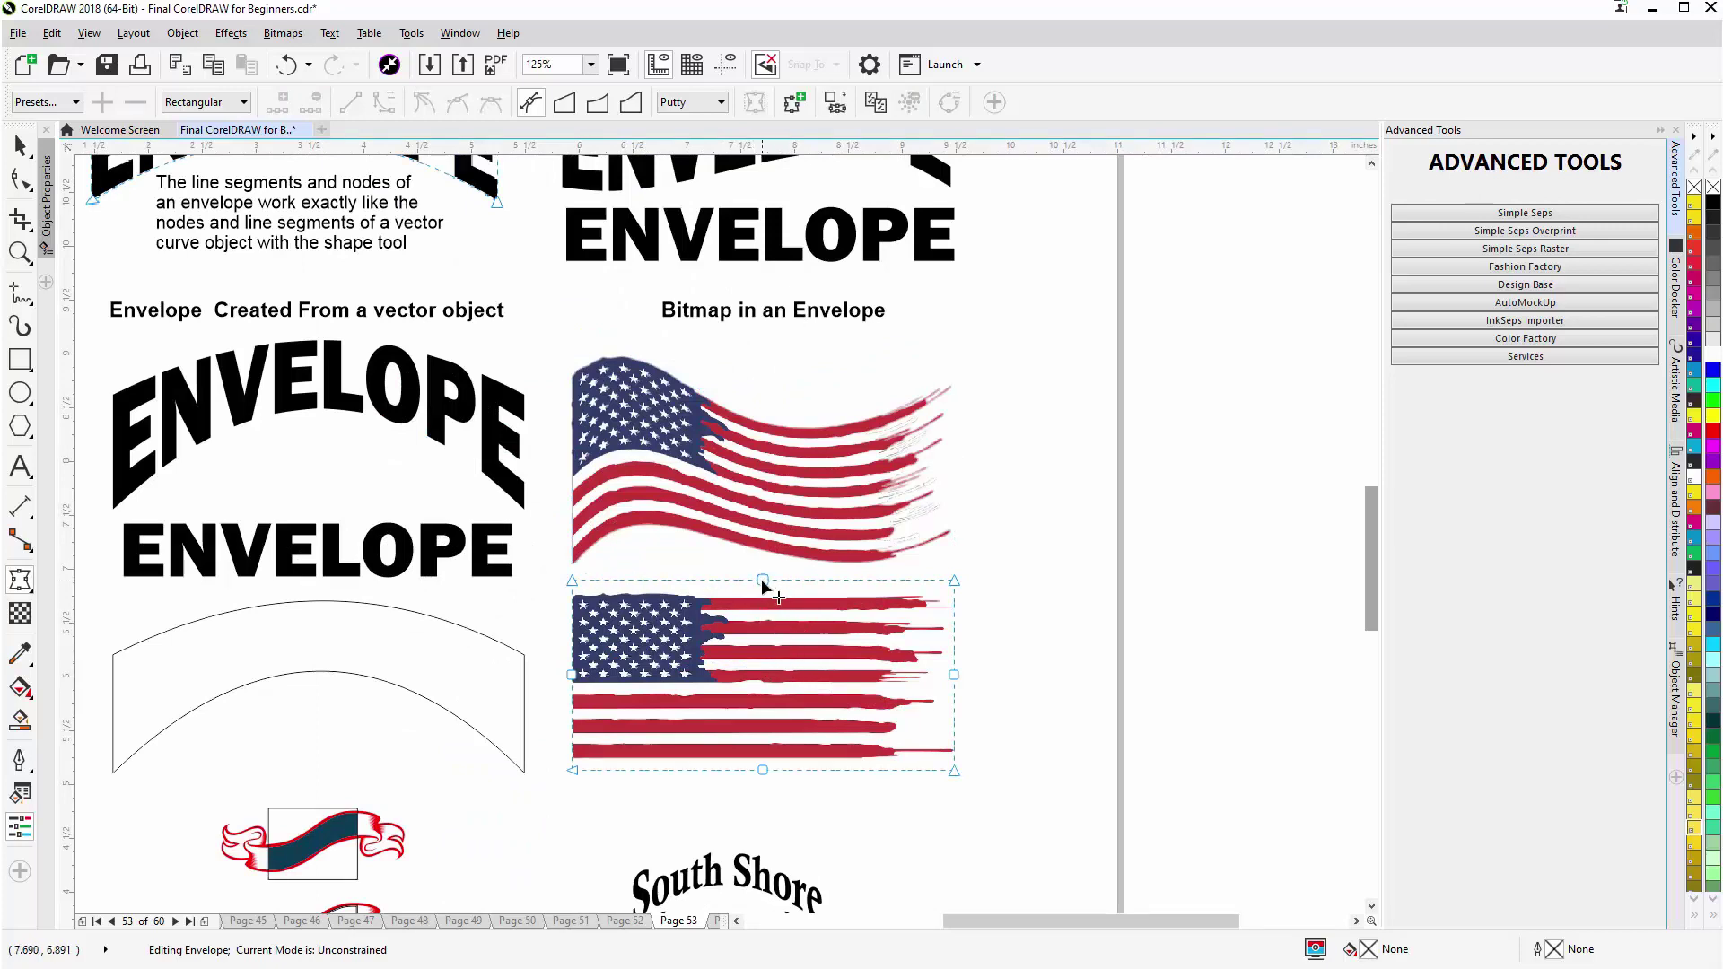
# Step: Curve the flag's top edge upward on the left and downward on the right
pyautogui.click(762, 770)
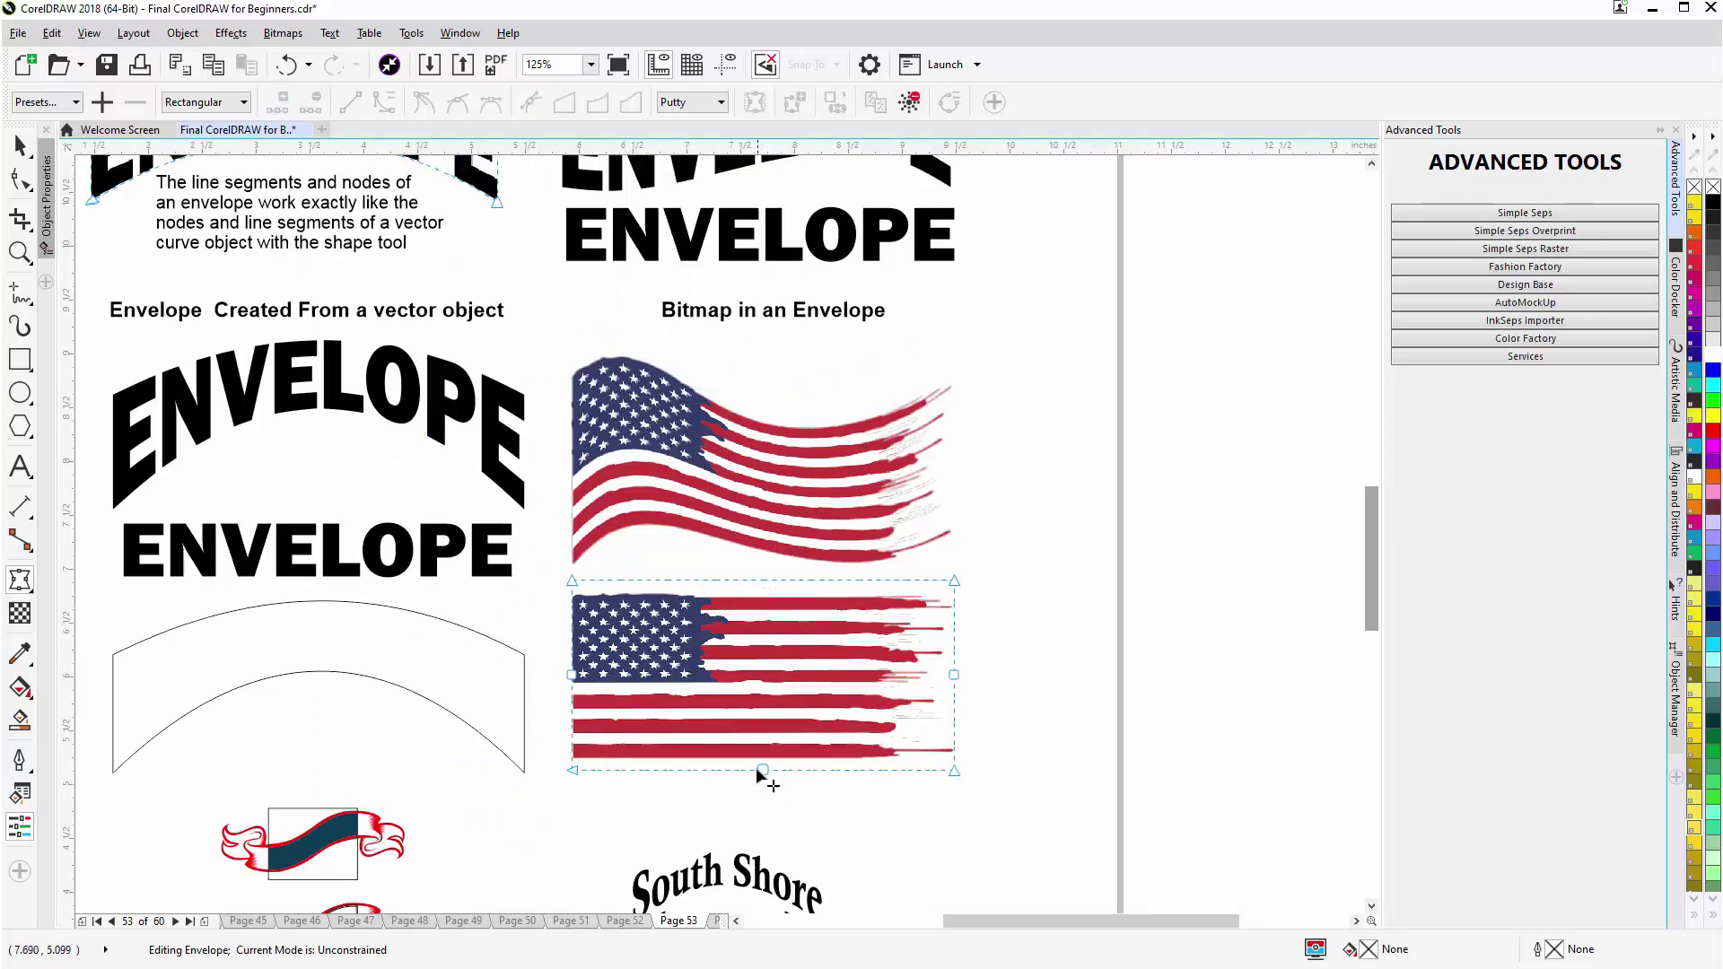
pyautogui.click(573, 582)
pyautogui.click(573, 581)
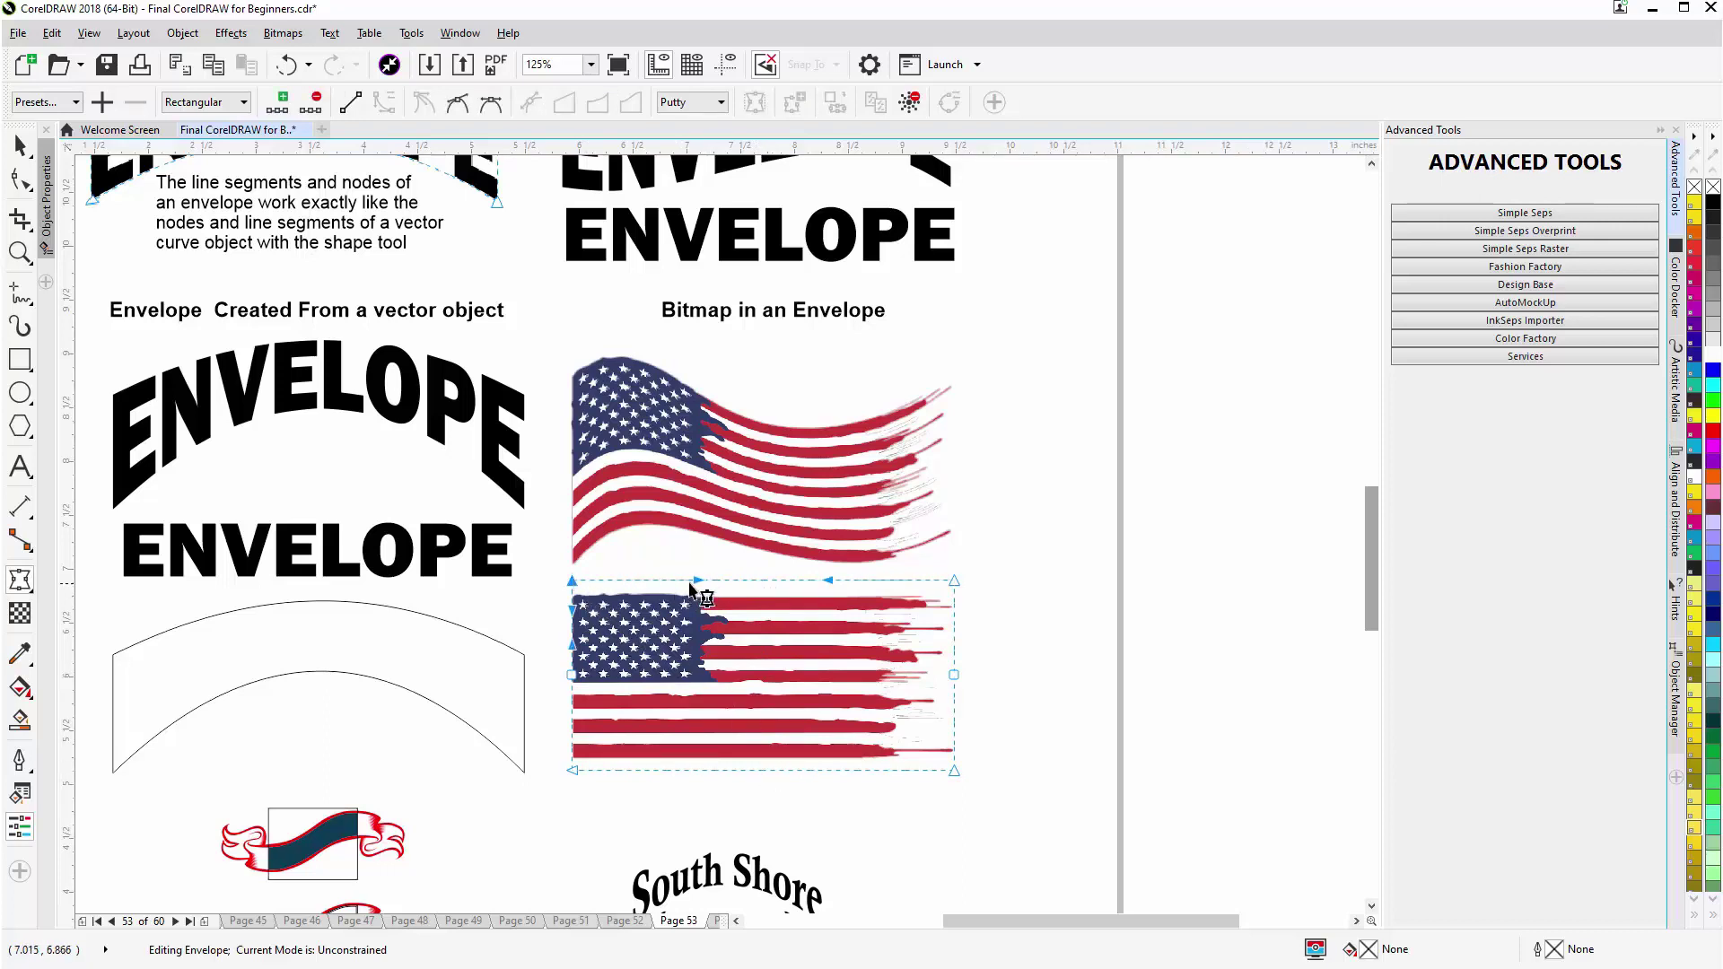
pyautogui.moveTo(698, 584); pyautogui.dragTo(701, 485)
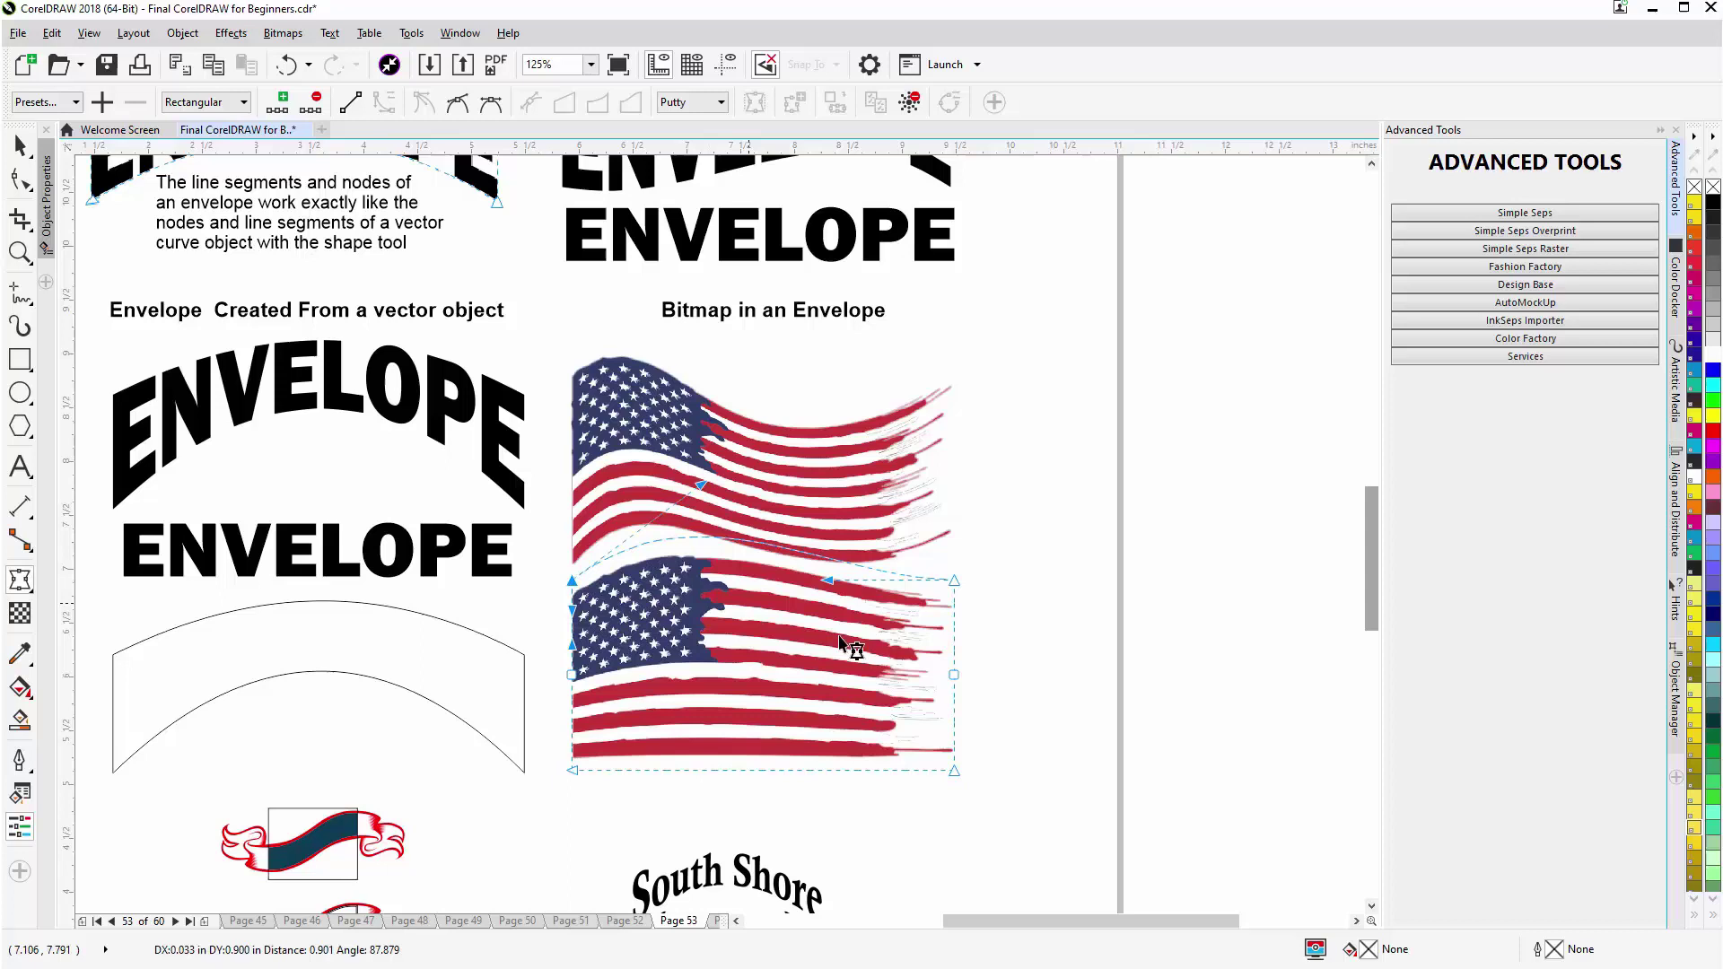
pyautogui.click(827, 582)
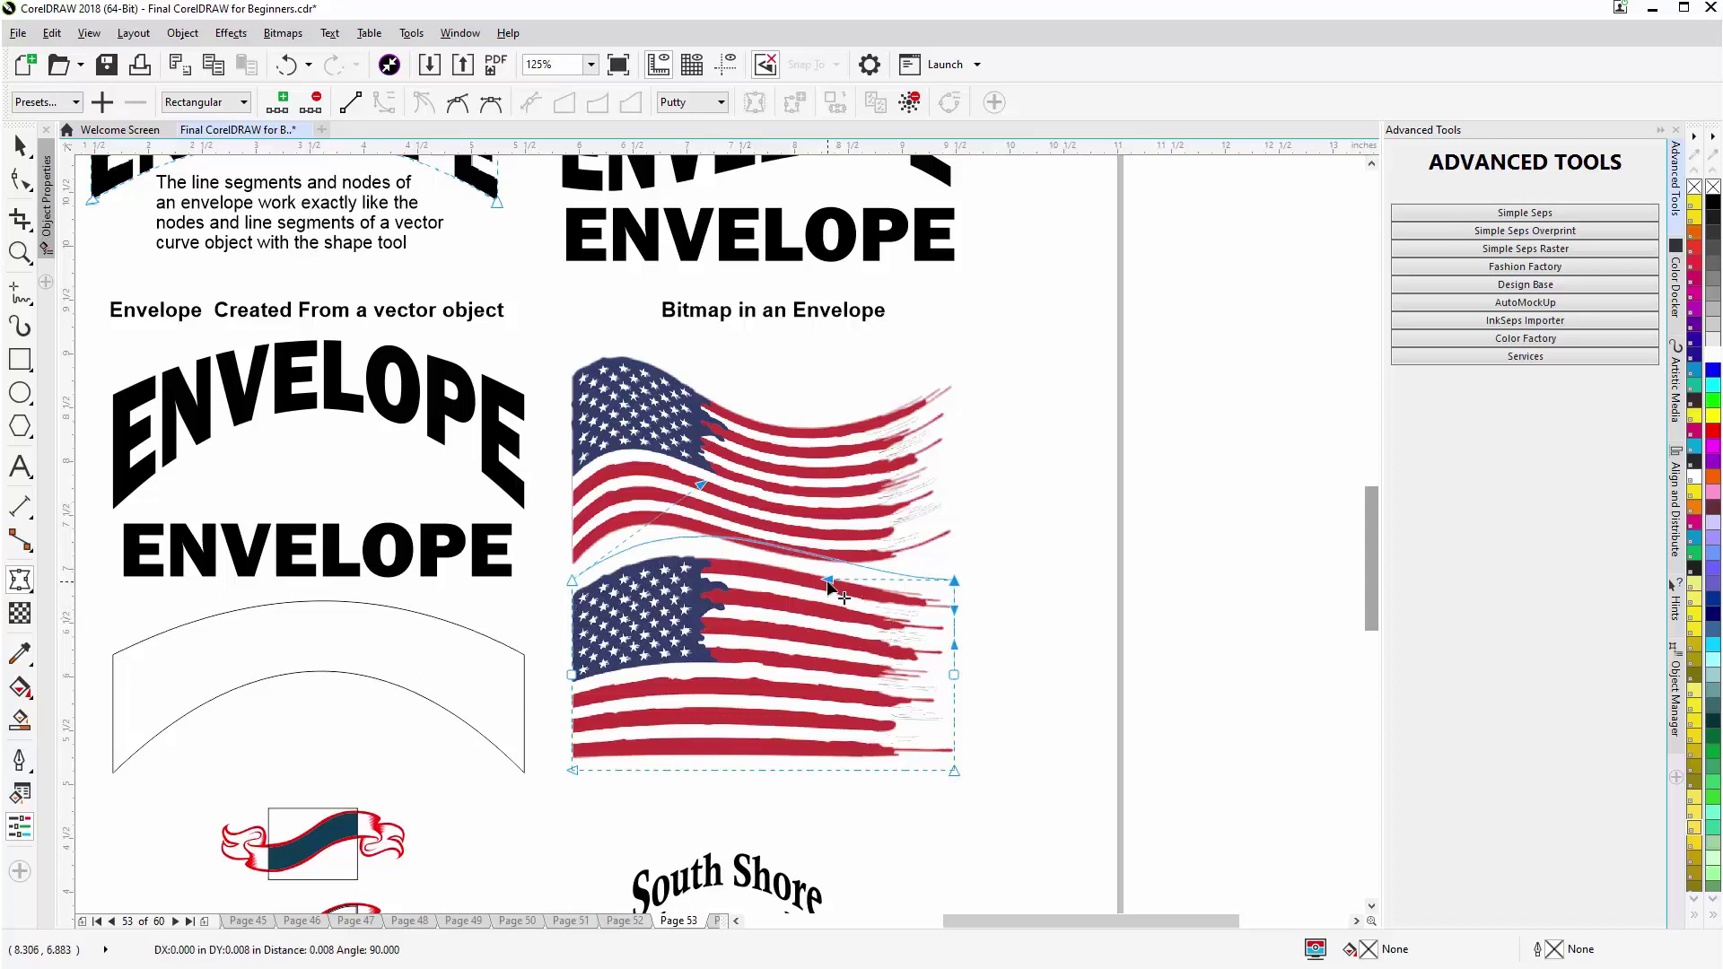
pyautogui.moveTo(828, 582); pyautogui.dragTo(826, 656)
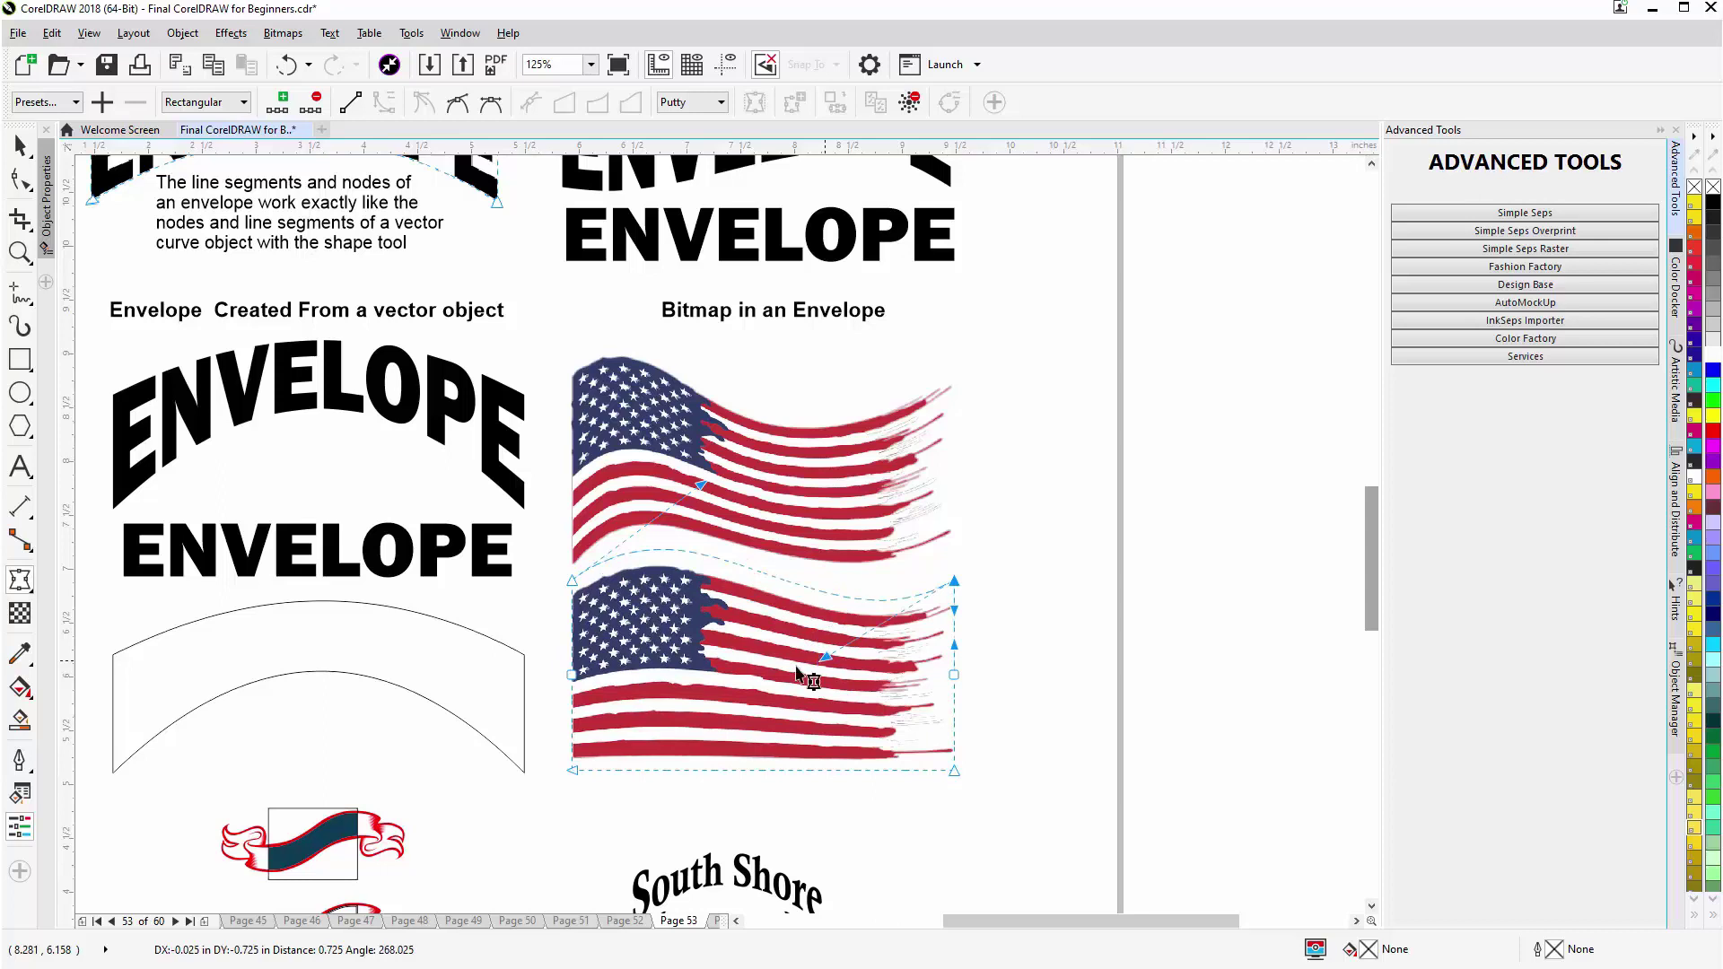
# Step: Curve the flag's bottom edge into a wave and bend its right edge inward
pyautogui.click(575, 771)
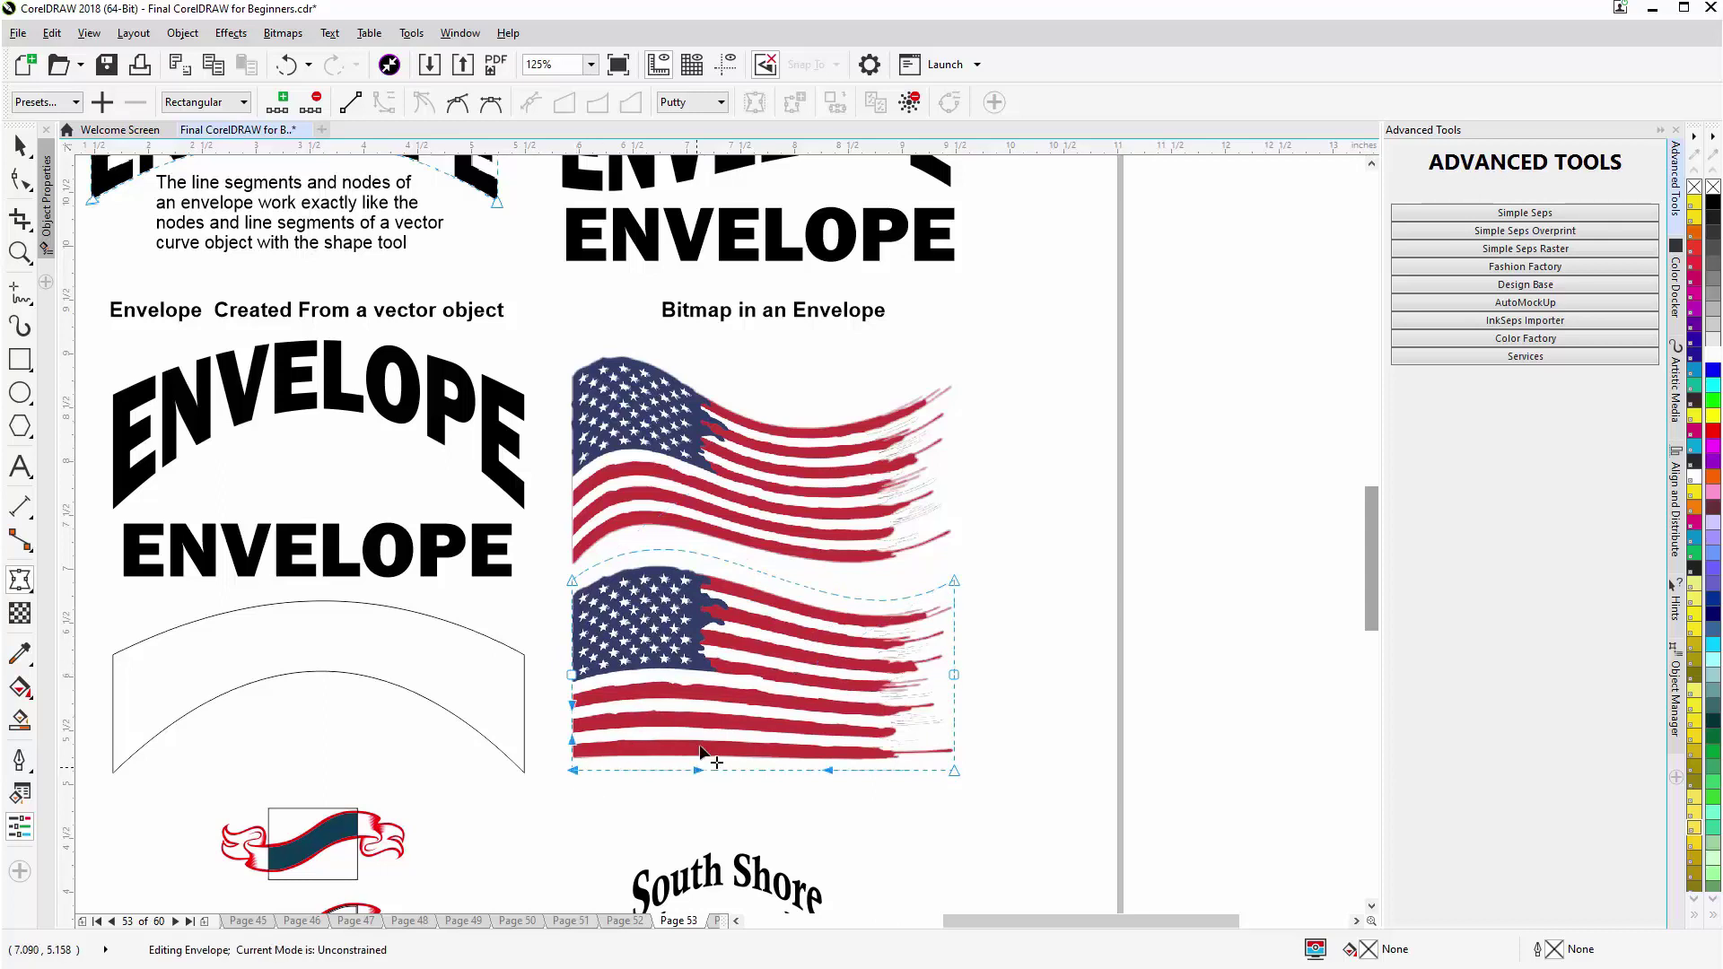
pyautogui.moveTo(698, 770); pyautogui.dragTo(705, 659)
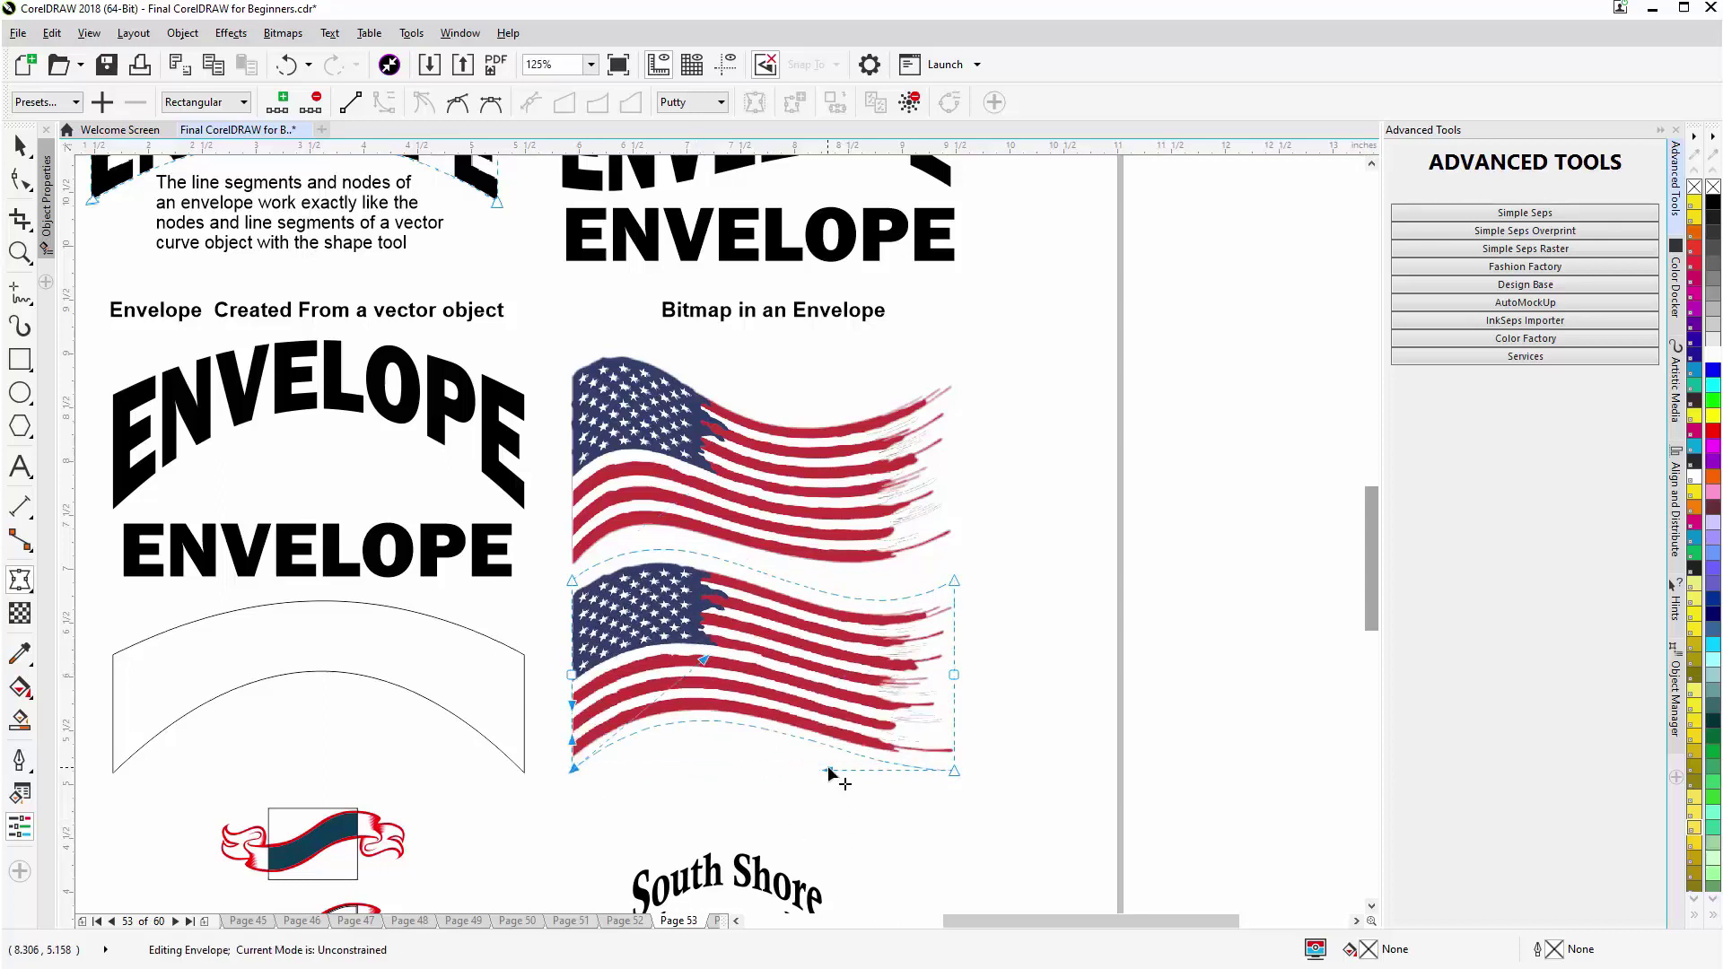
pyautogui.moveTo(827, 768); pyautogui.dragTo(823, 831)
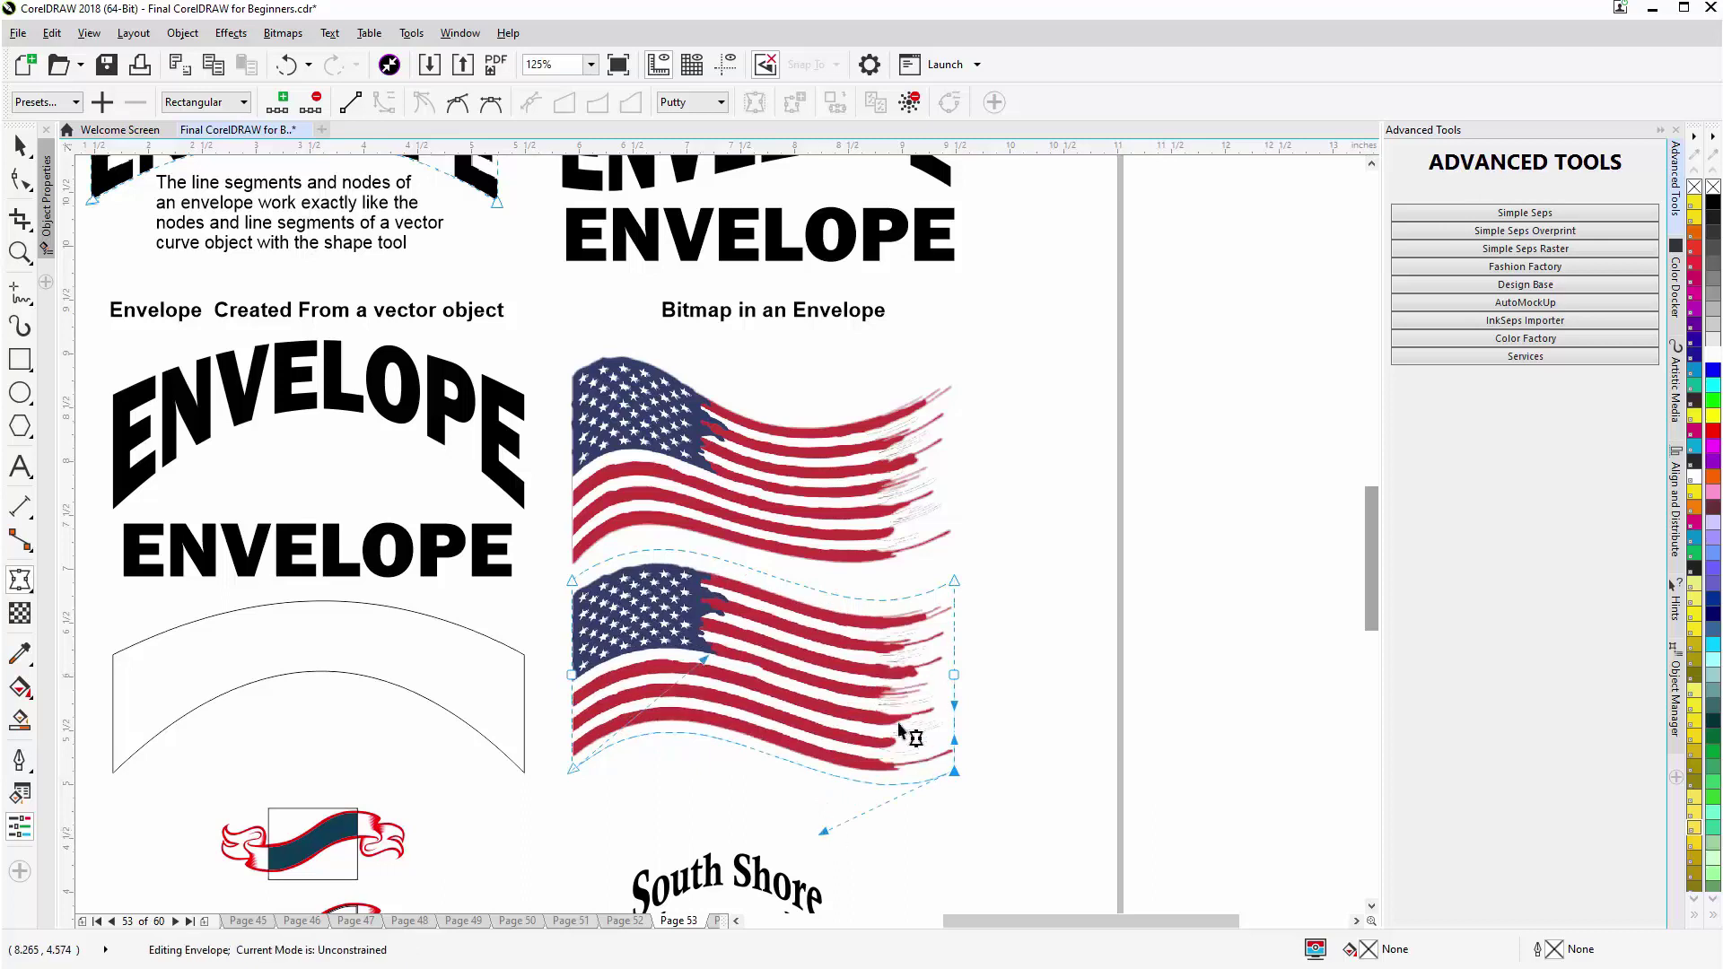
pyautogui.moveTo(954, 675); pyautogui.dragTo(906, 655)
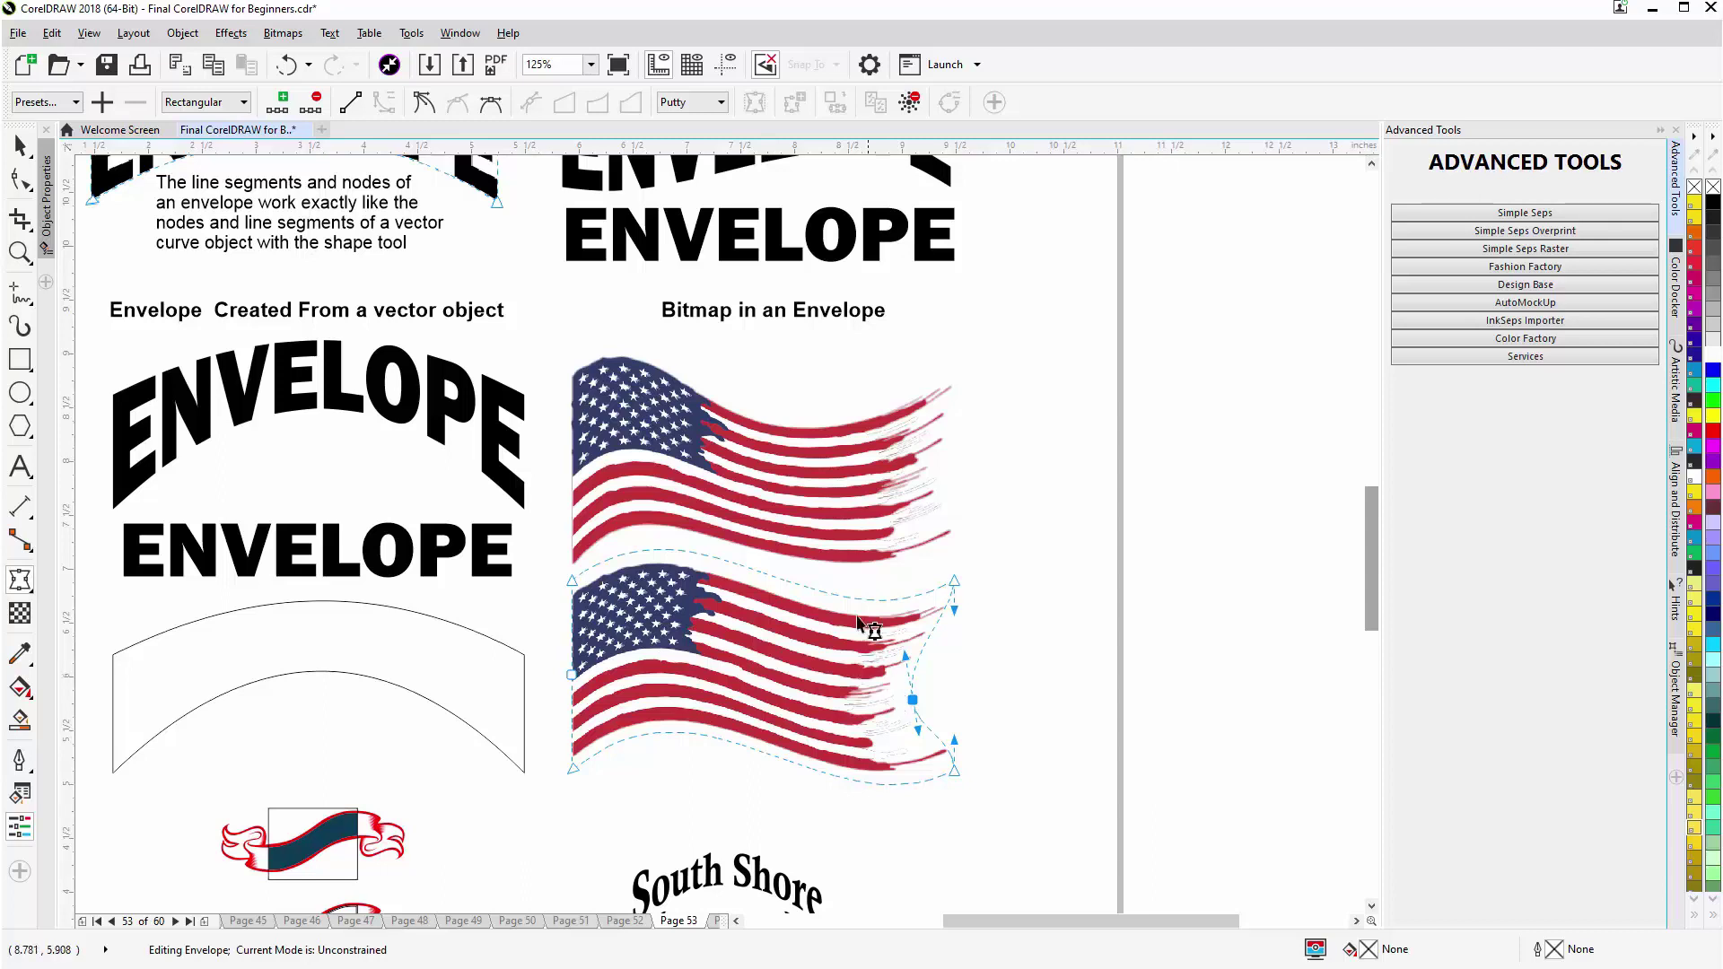
# Step: Straighten the flag's right edge by adding a node and deleting the two right-side nodes
pyautogui.click(76, 103)
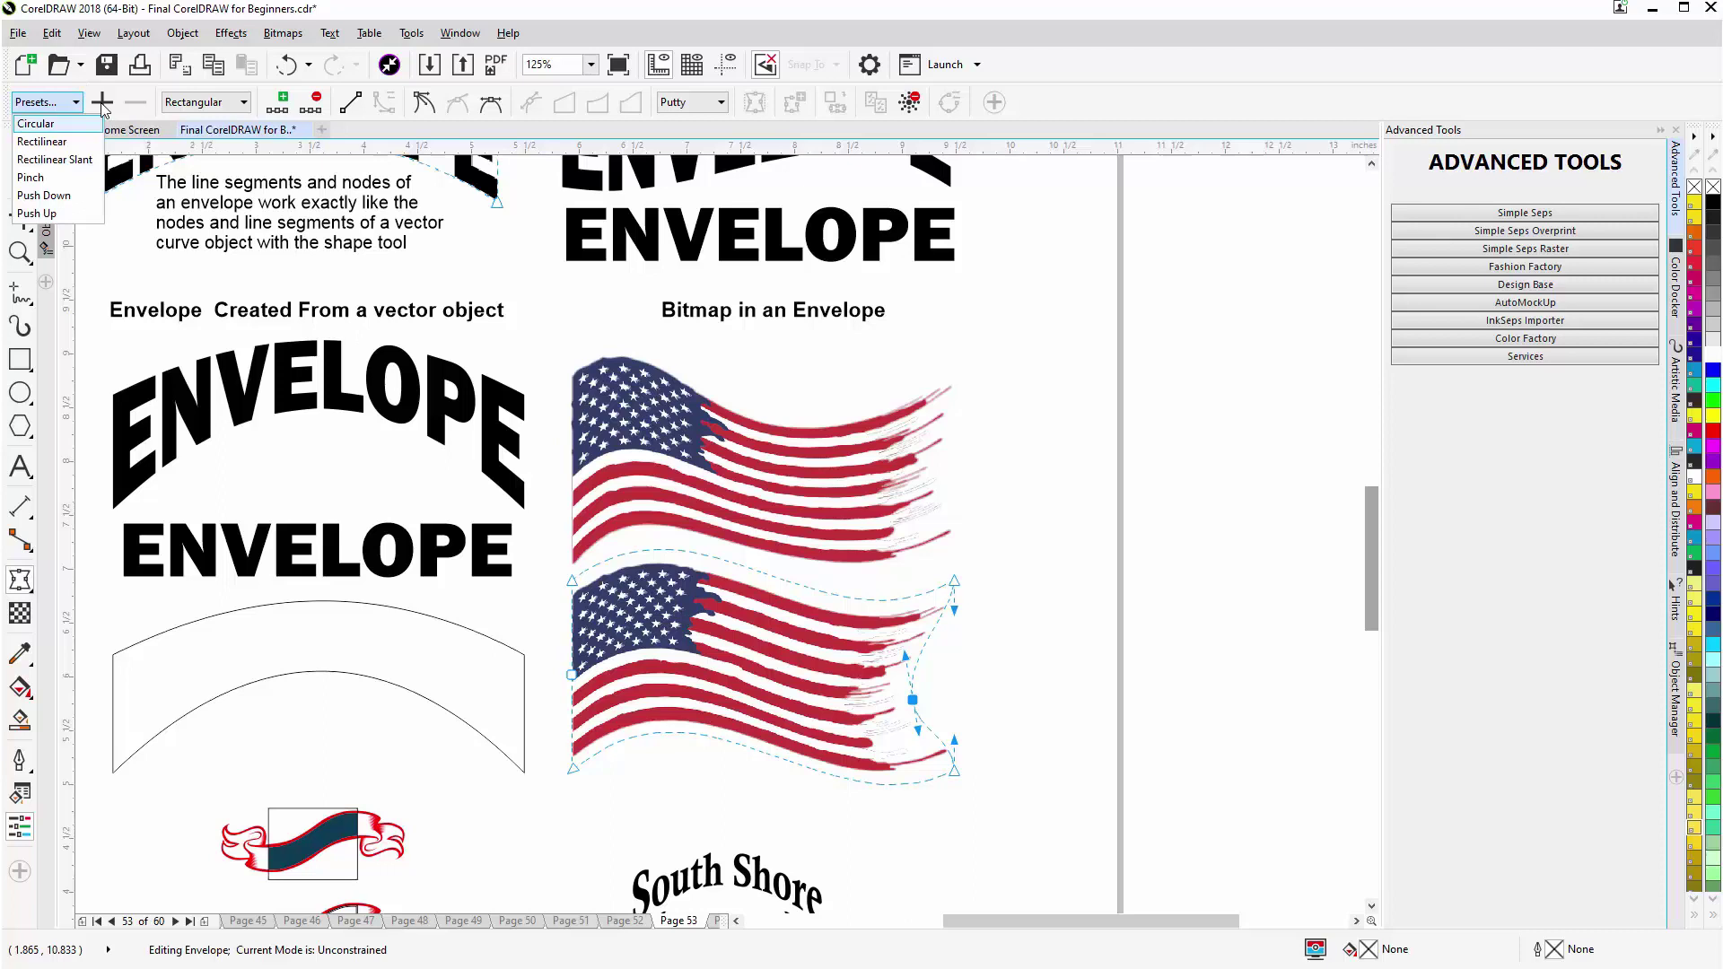
pyautogui.click(429, 135)
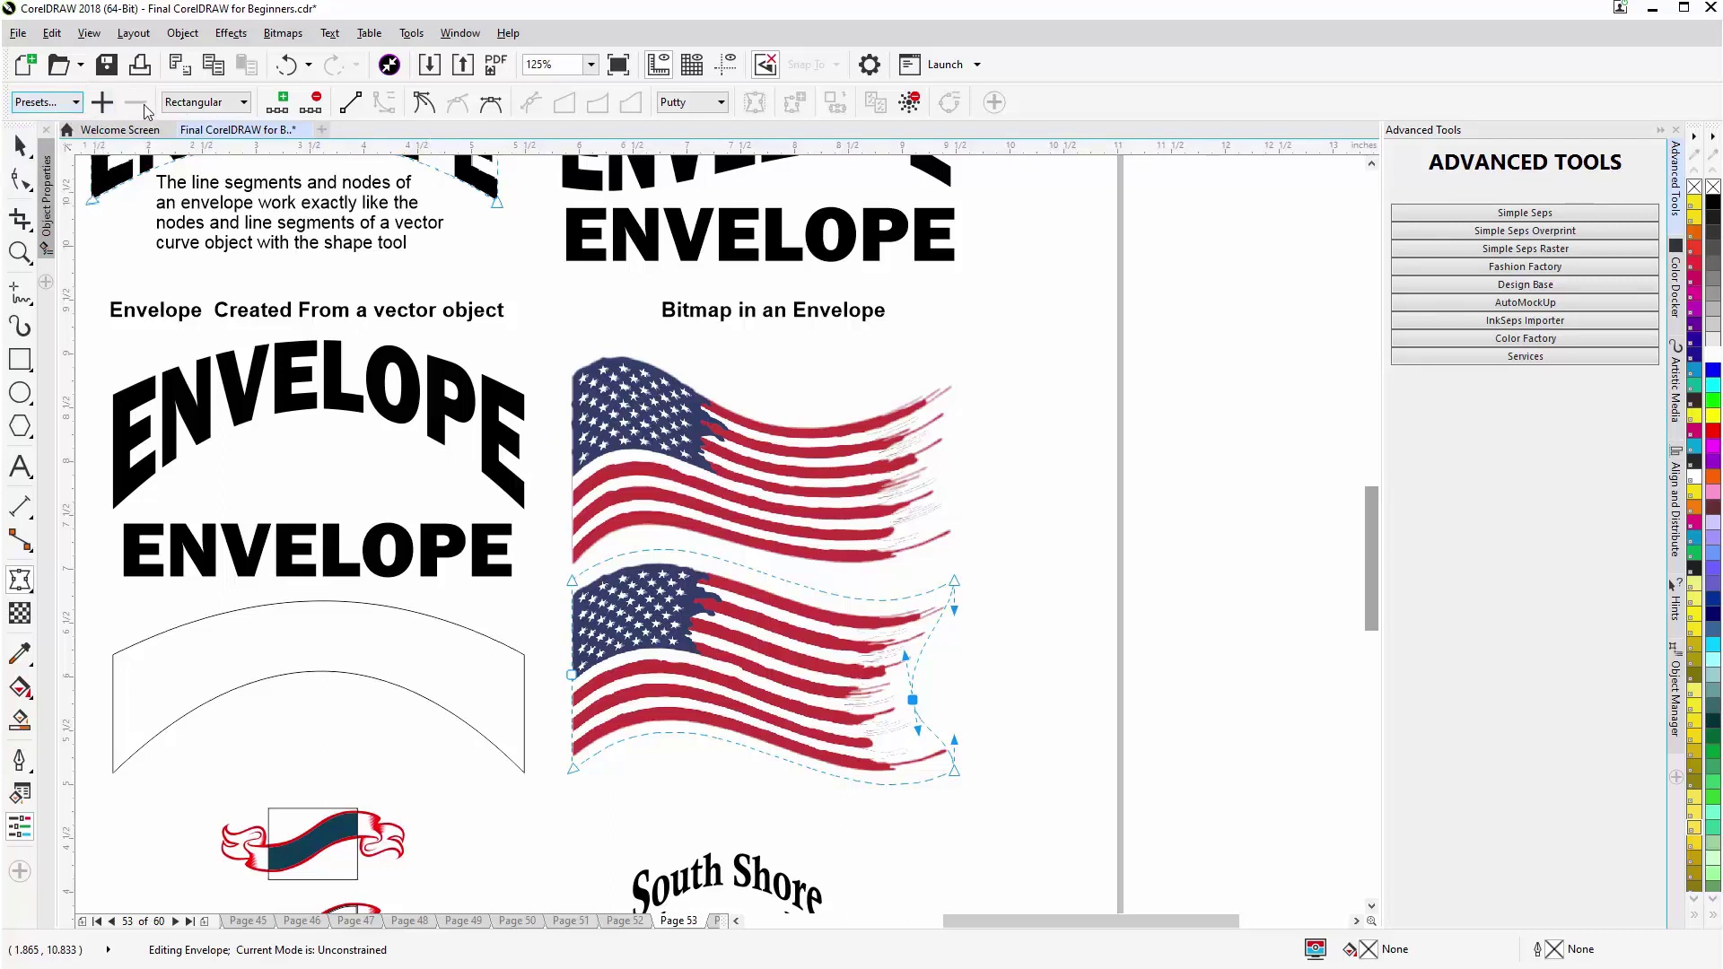
pyautogui.click(246, 104)
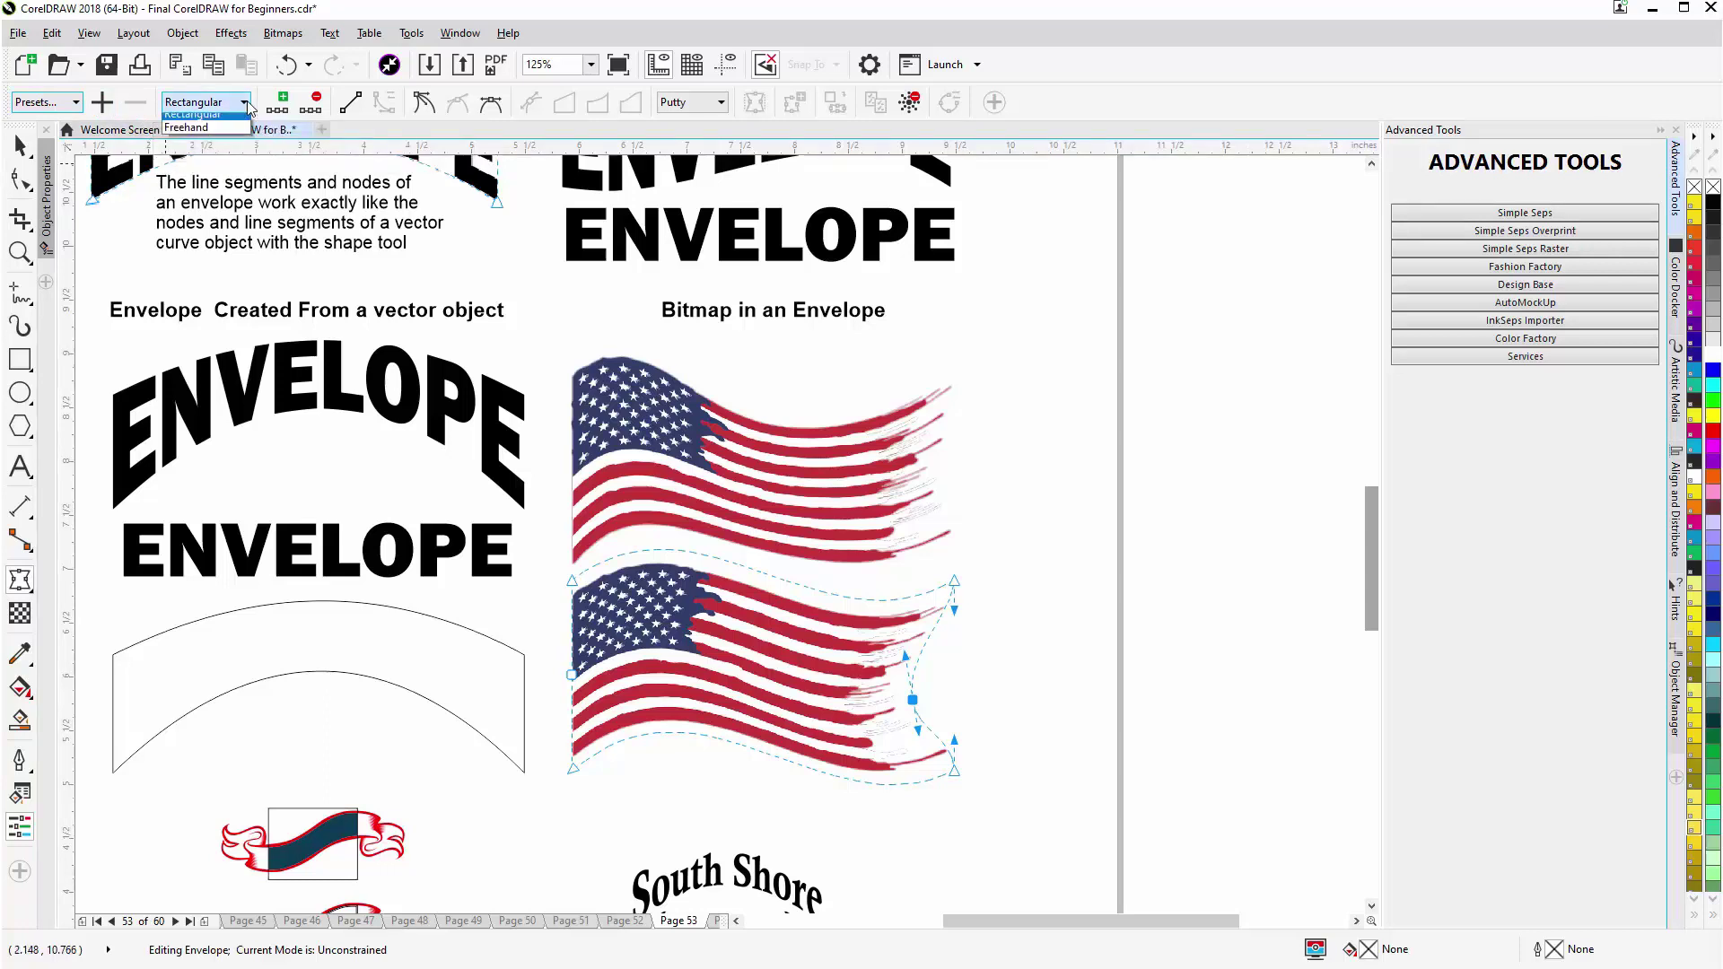
pyautogui.click(249, 108)
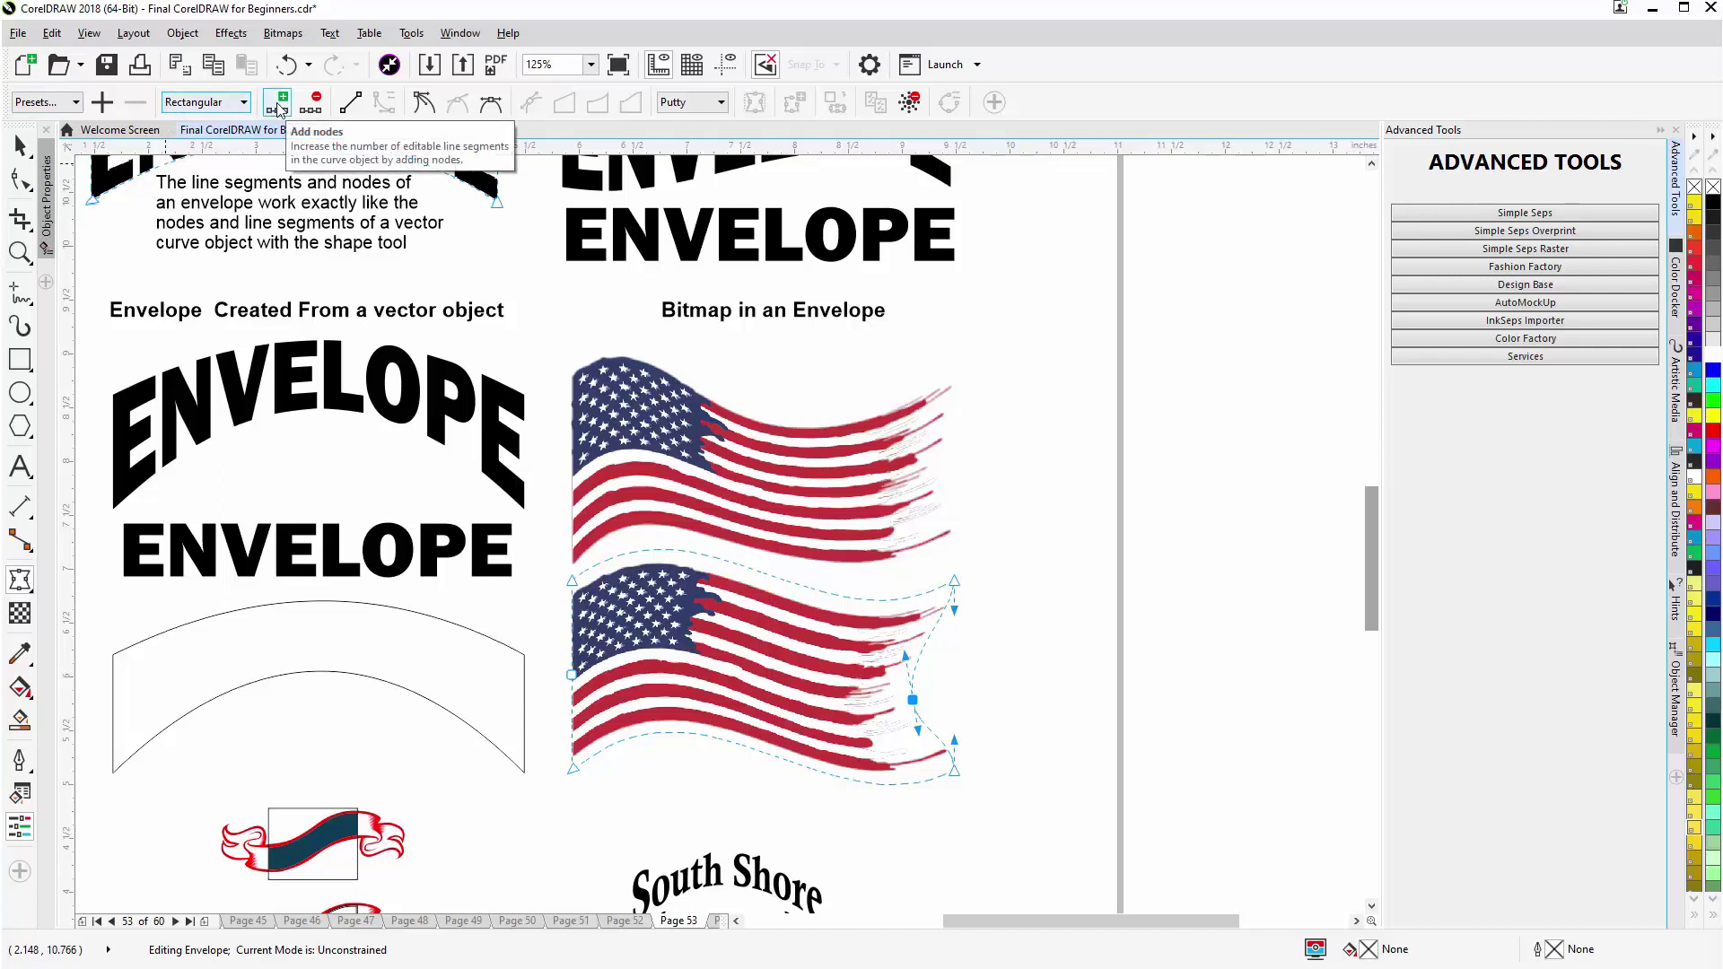
pyautogui.click(278, 106)
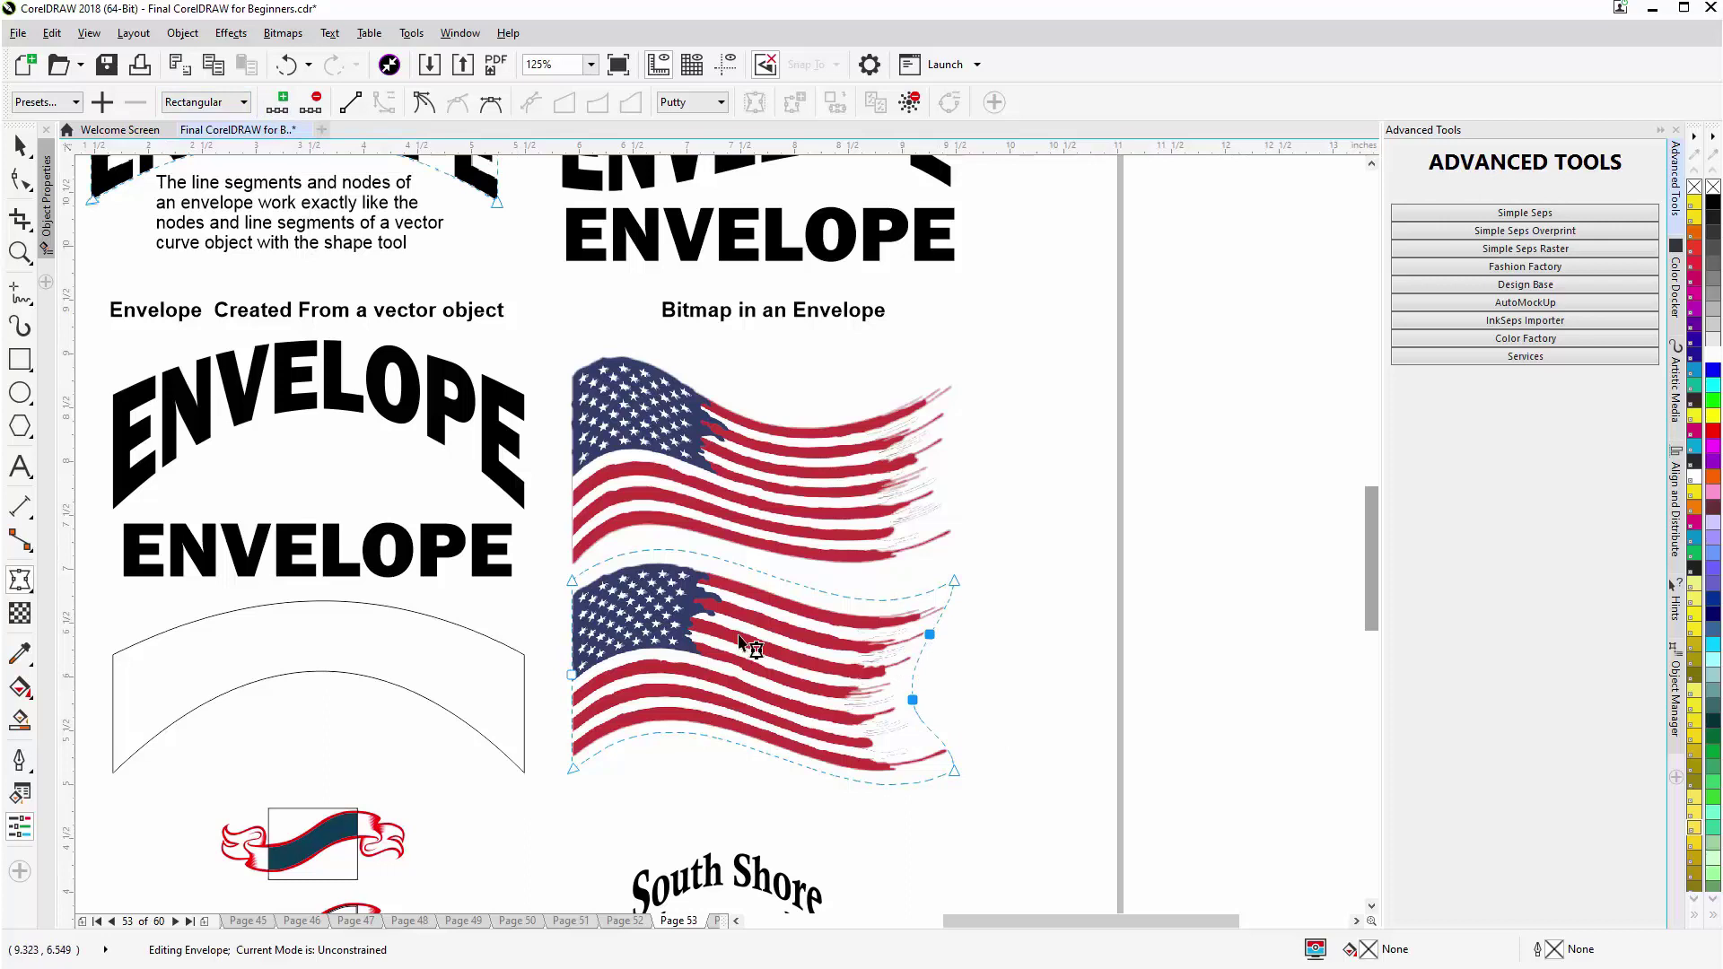
pyautogui.click(310, 104)
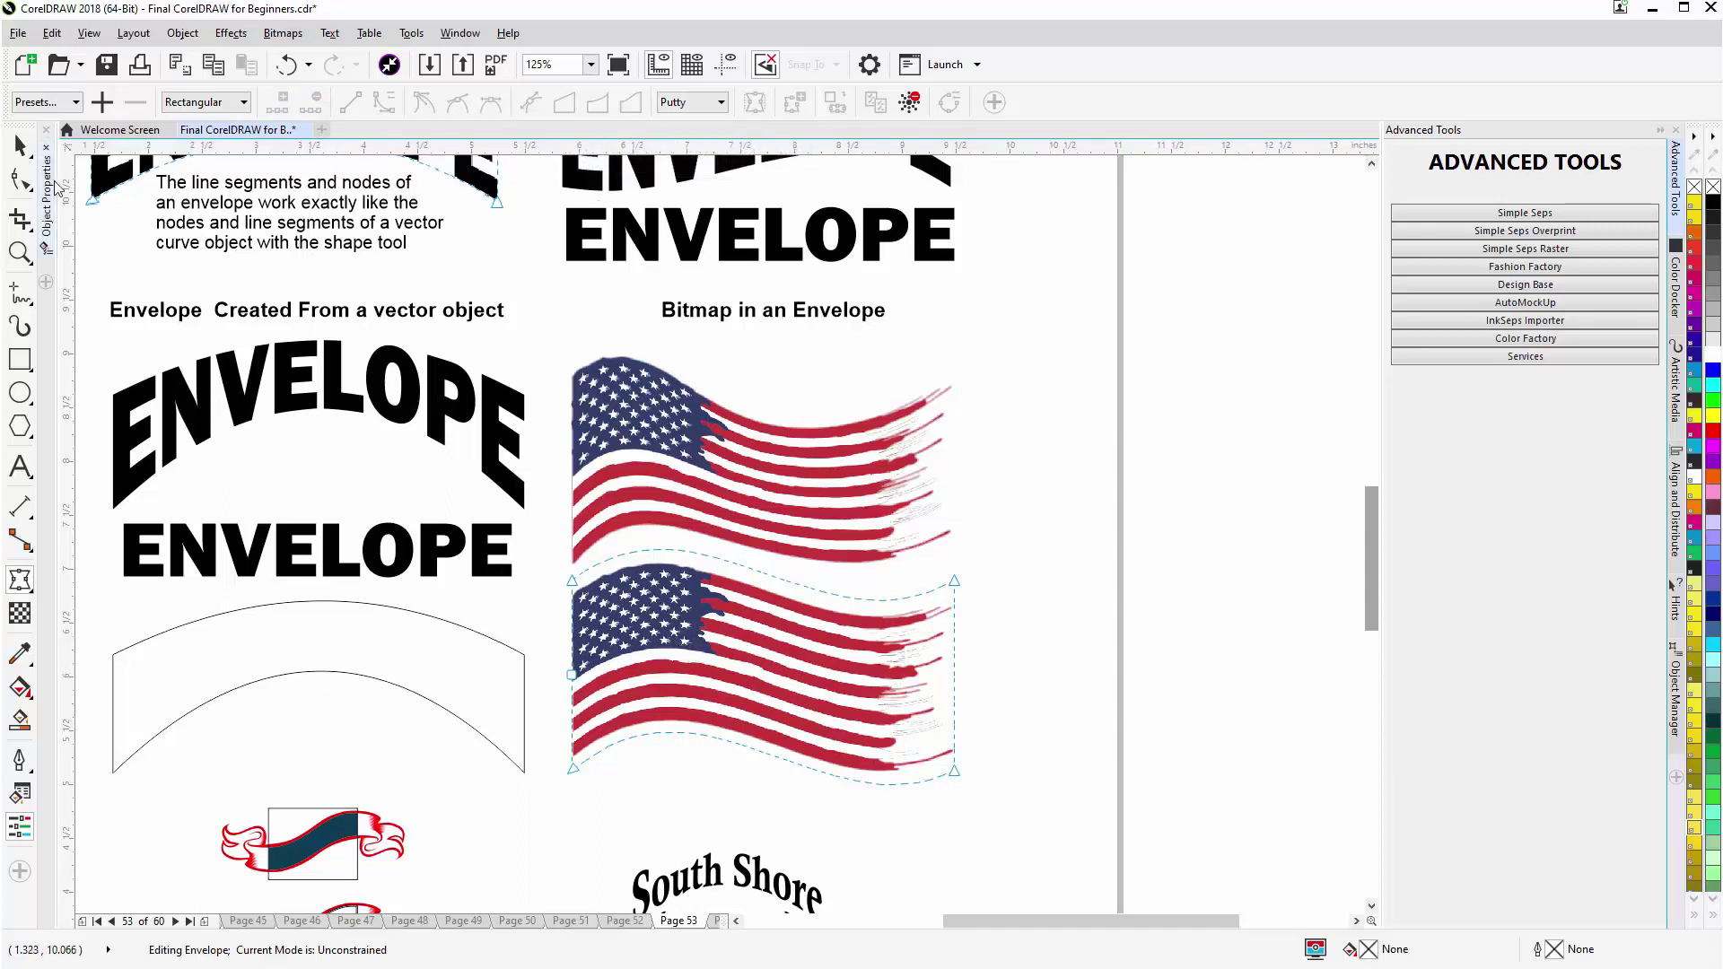
# Step: Use Create envelope from to fit the straight ENVELOPE text to the arc outline
pyautogui.click(403, 571)
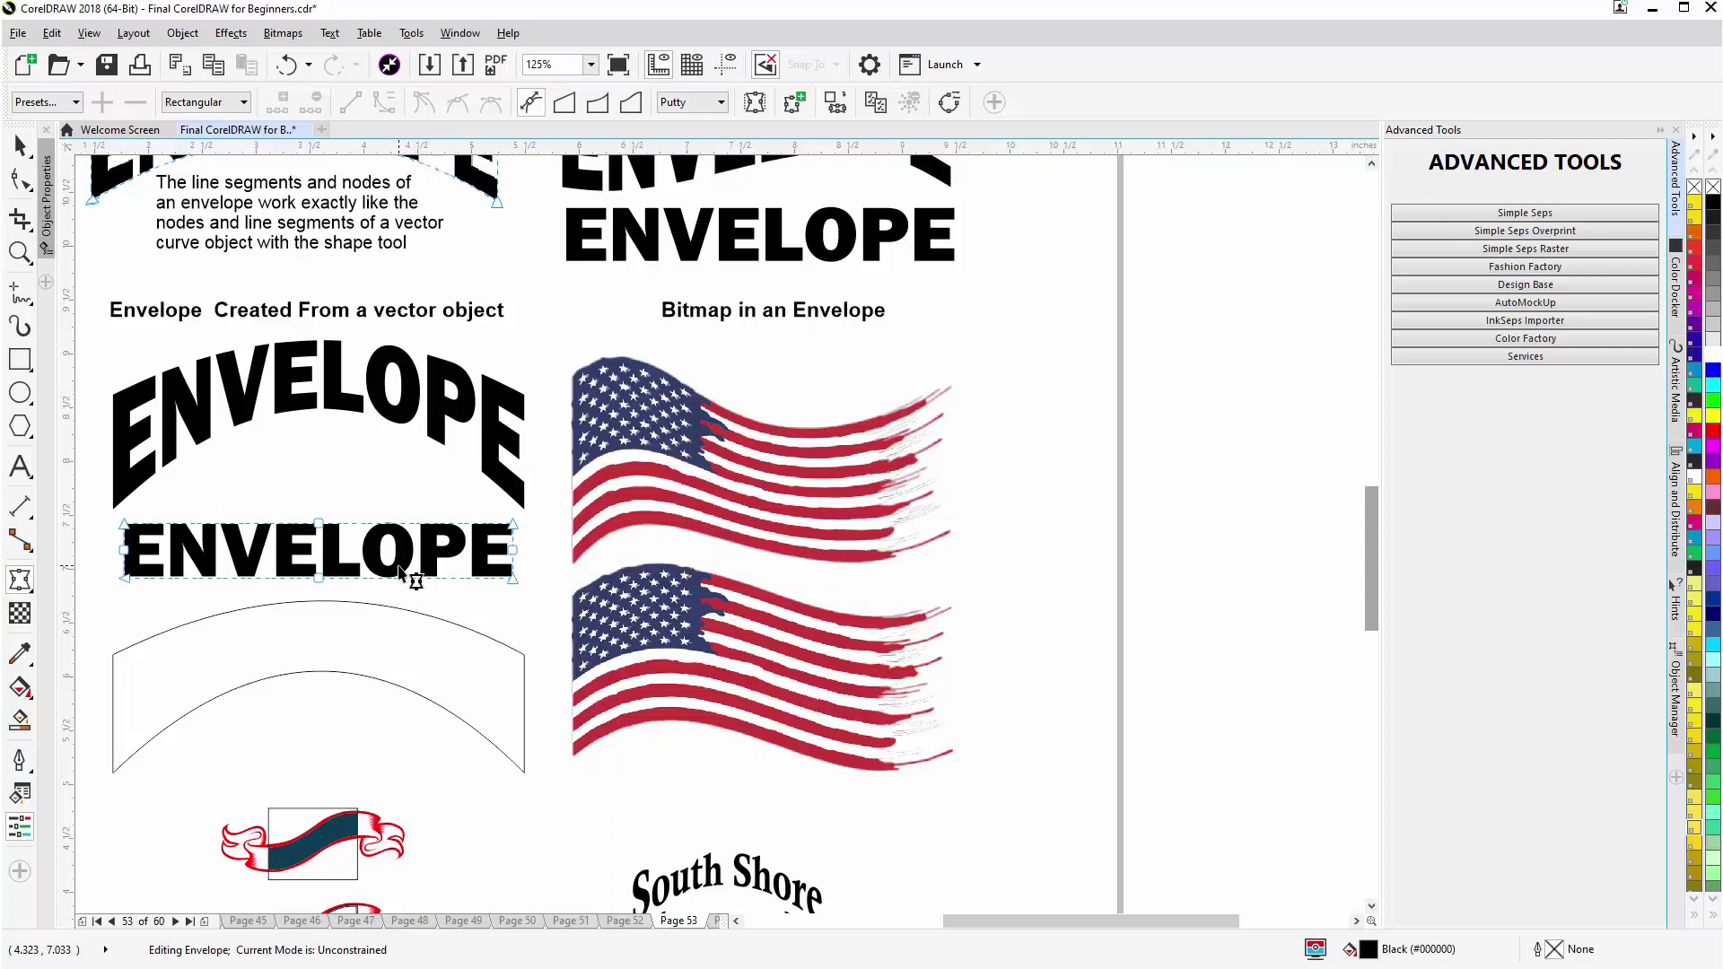
pyautogui.click(837, 104)
pyautogui.click(841, 103)
pyautogui.click(311, 600)
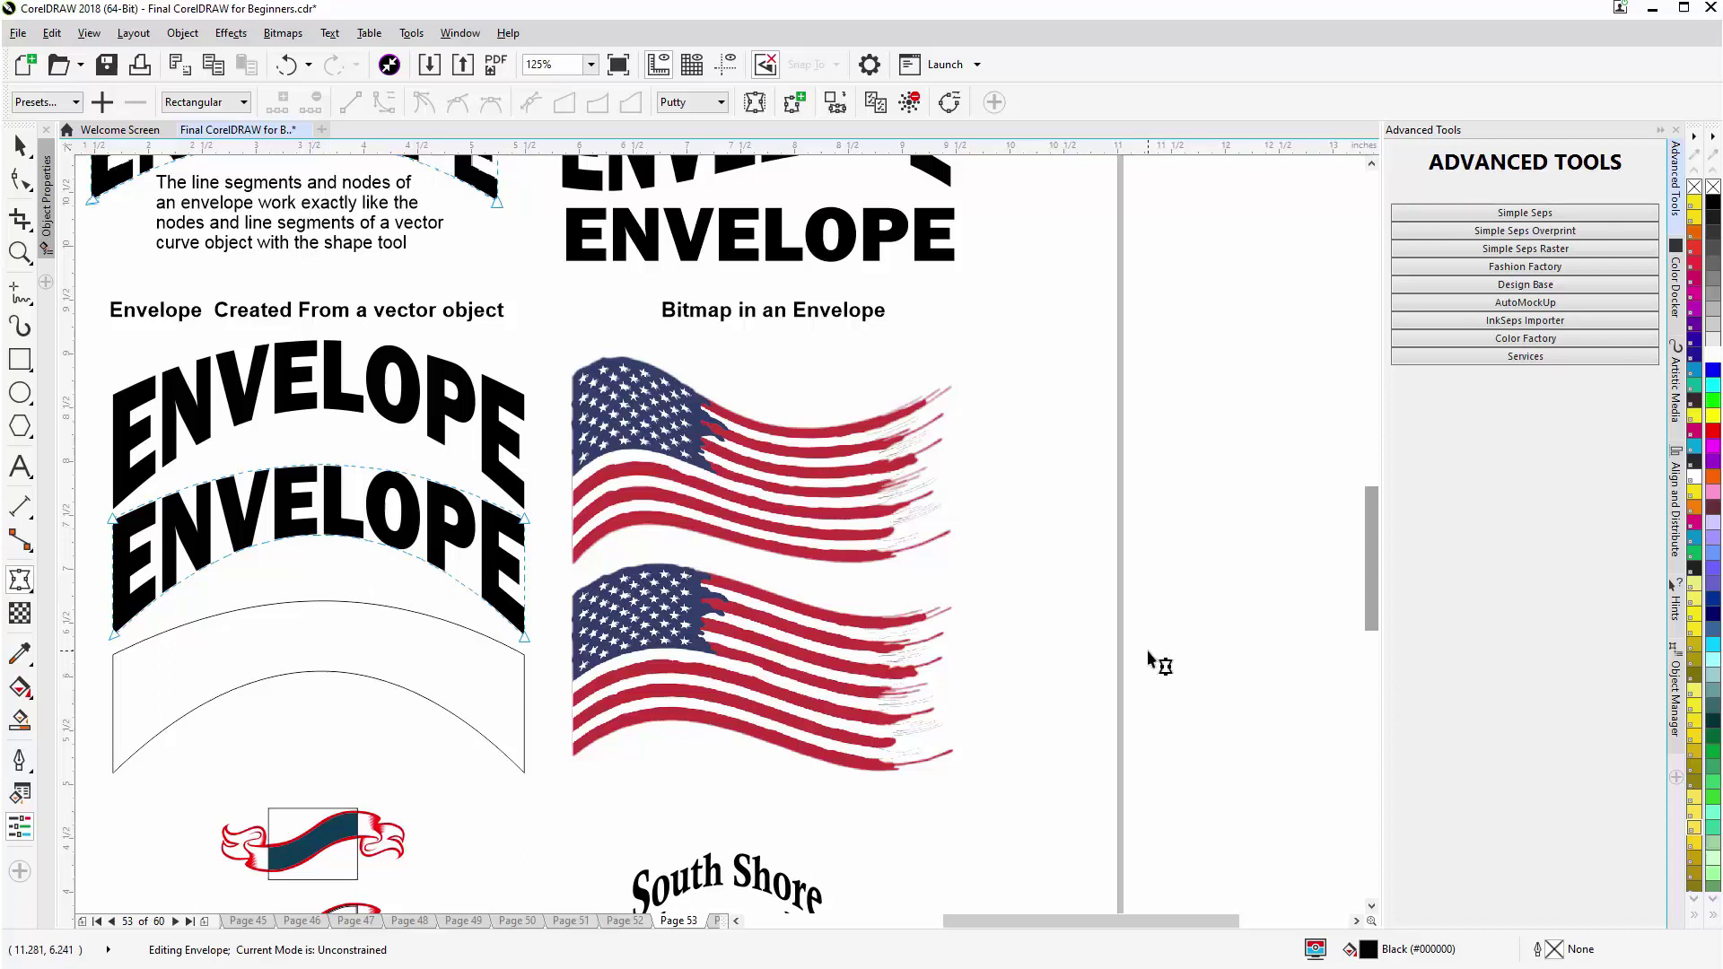
# Step: Scroll down and zoom-marquee around the ribbon banners and Craft Beer logo
pyautogui.moveTo(1372, 515); pyautogui.dragTo(1361, 591)
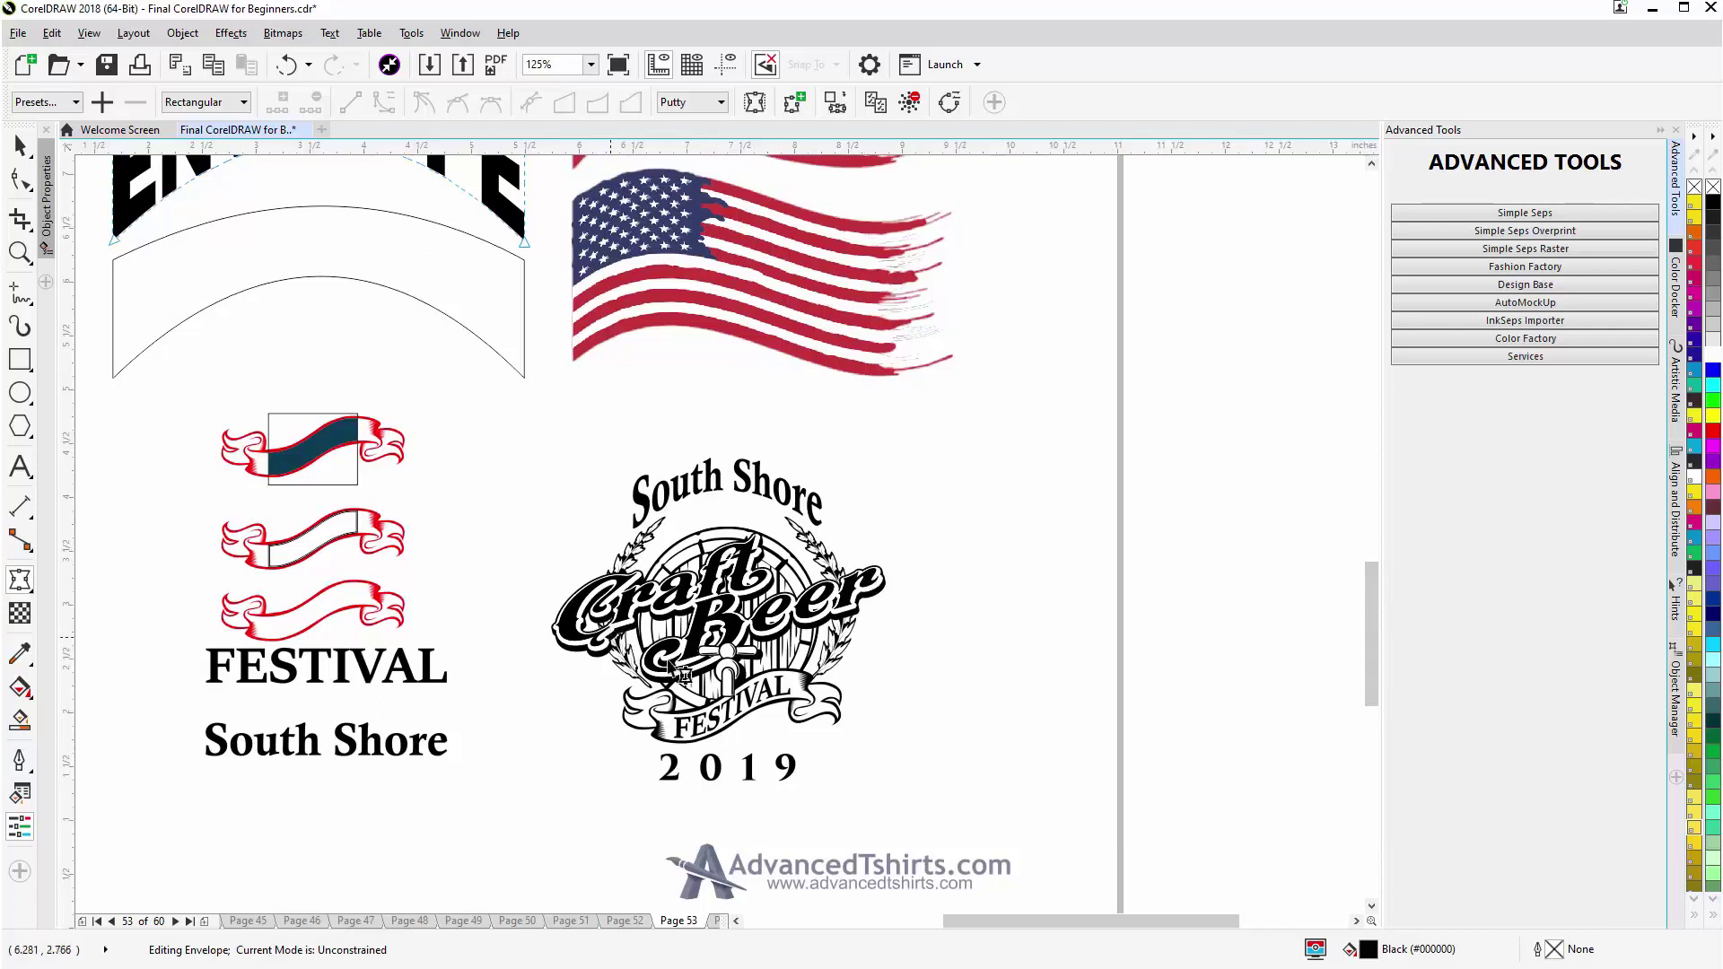
pyautogui.click(18, 254)
pyautogui.moveTo(165, 365); pyautogui.dragTo(936, 833)
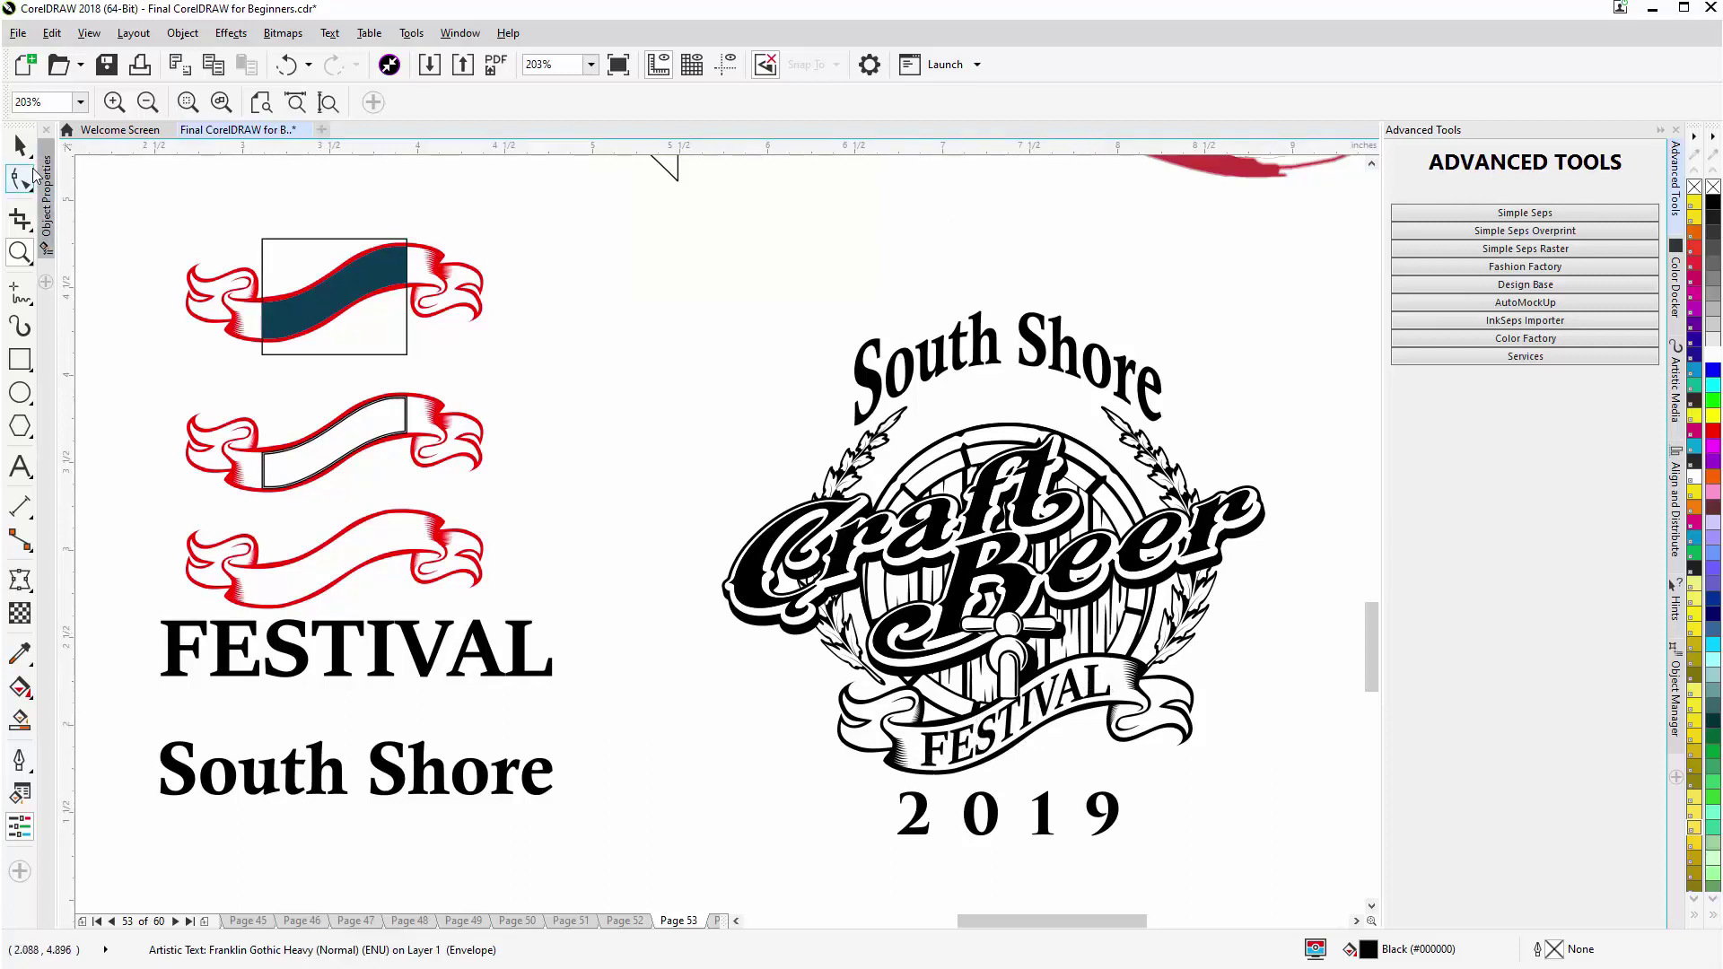
# Step: Move the rectangle off the top banner to the right and delete the dark teal band
pyautogui.click(20, 145)
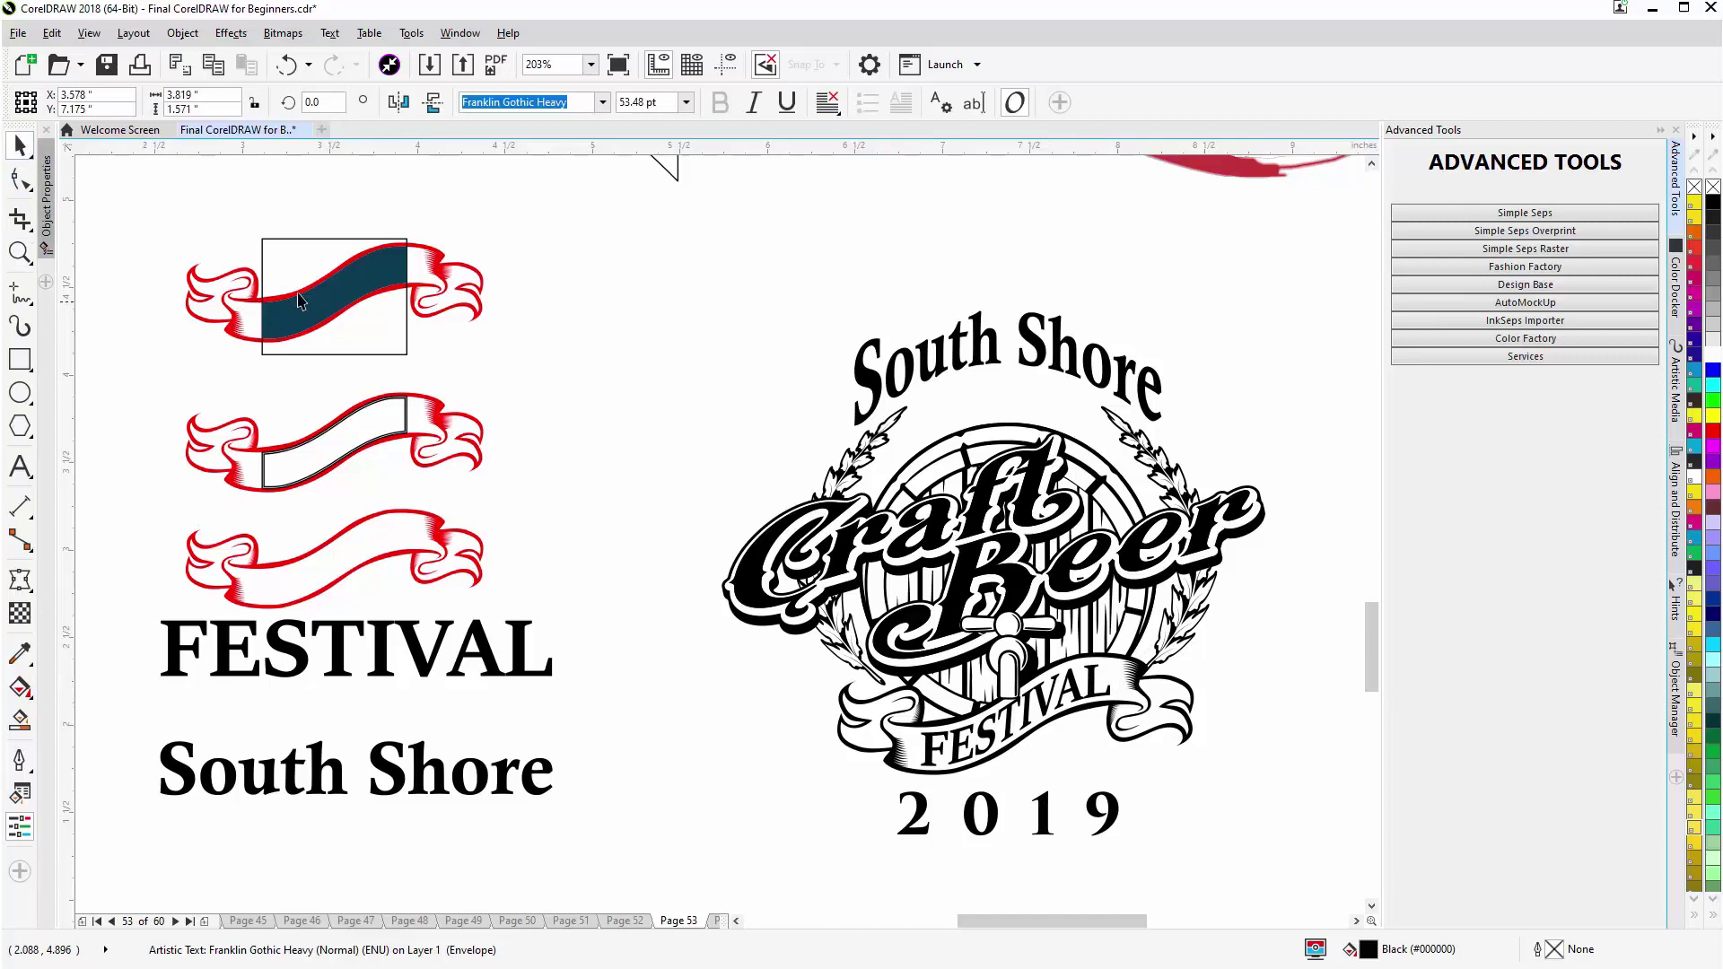
pyautogui.click(316, 237)
pyautogui.moveTo(316, 237); pyautogui.dragTo(544, 281)
pyautogui.click(365, 284)
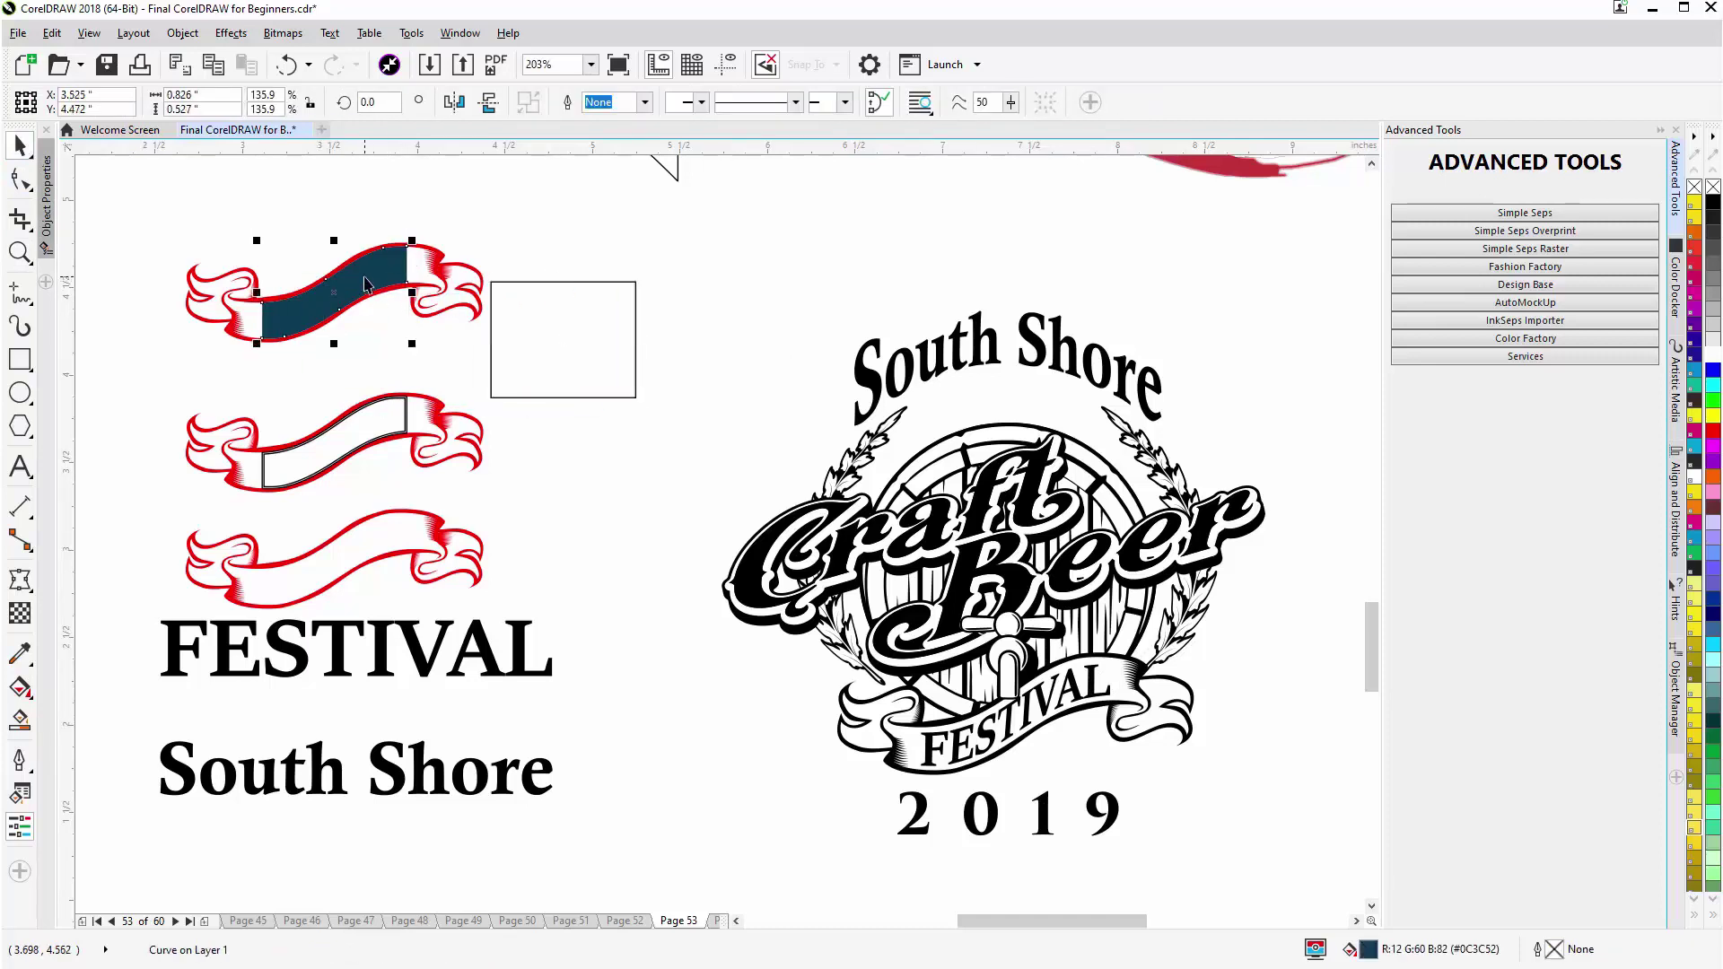
pyautogui.press('Delete')
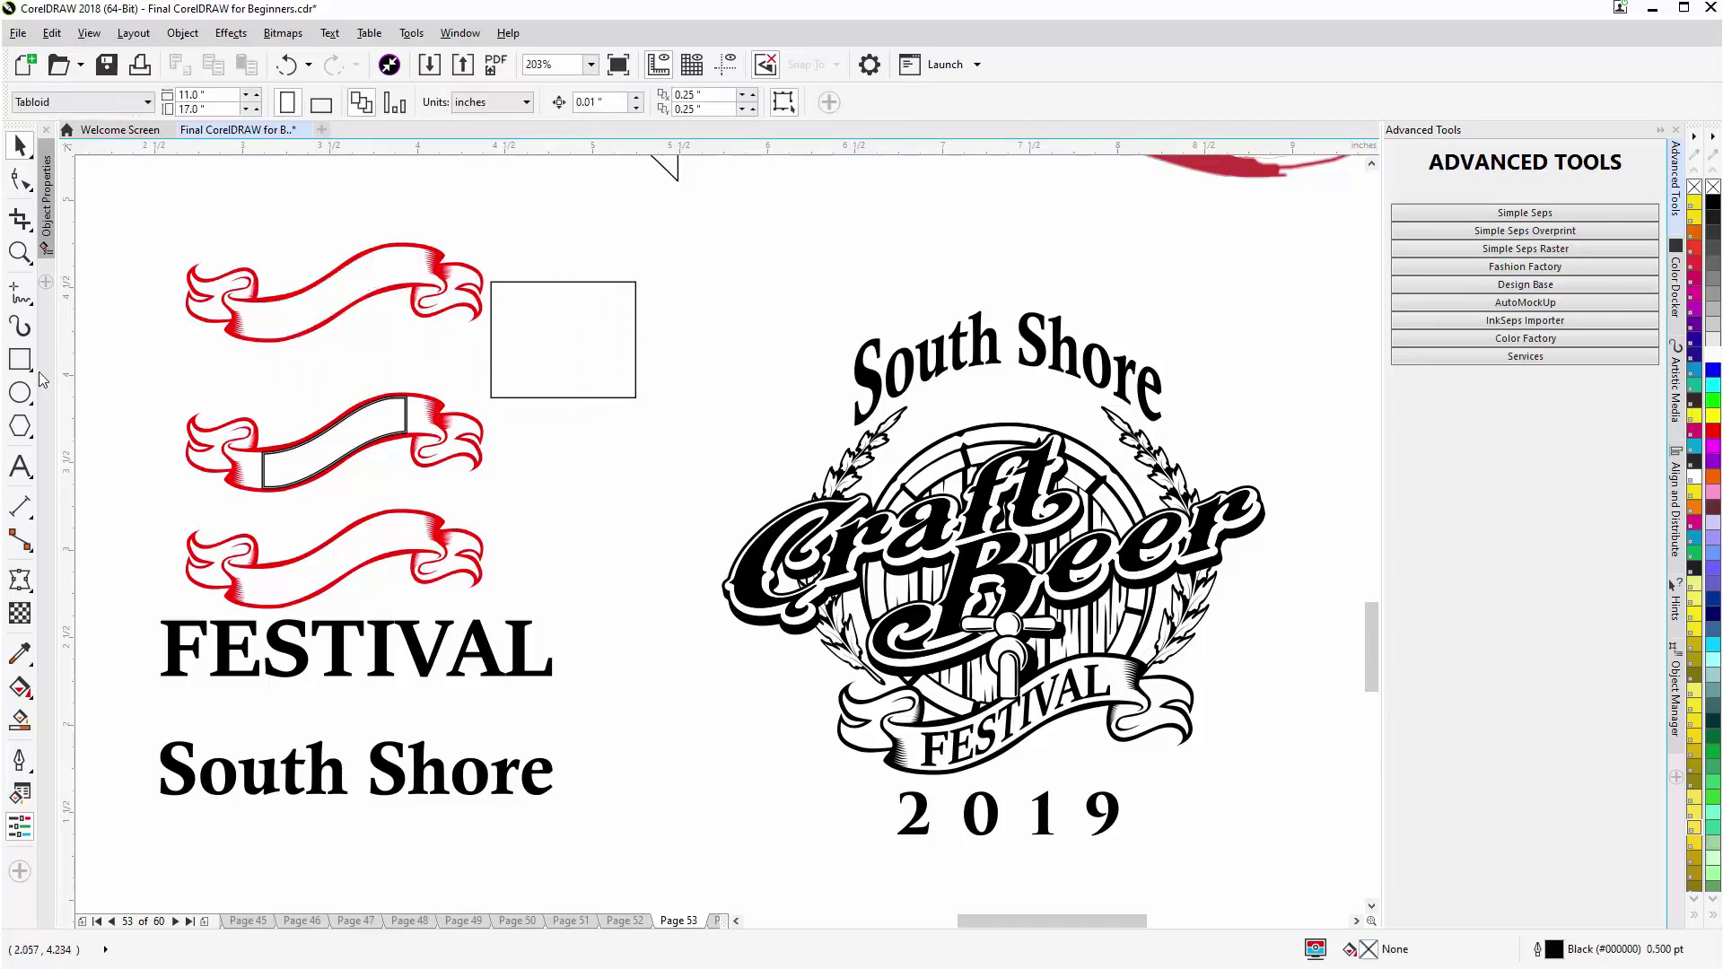
# Step: Draw a rectangle of about 0.84 by 0.78 inches over the top banner's middle
pyautogui.click(20, 359)
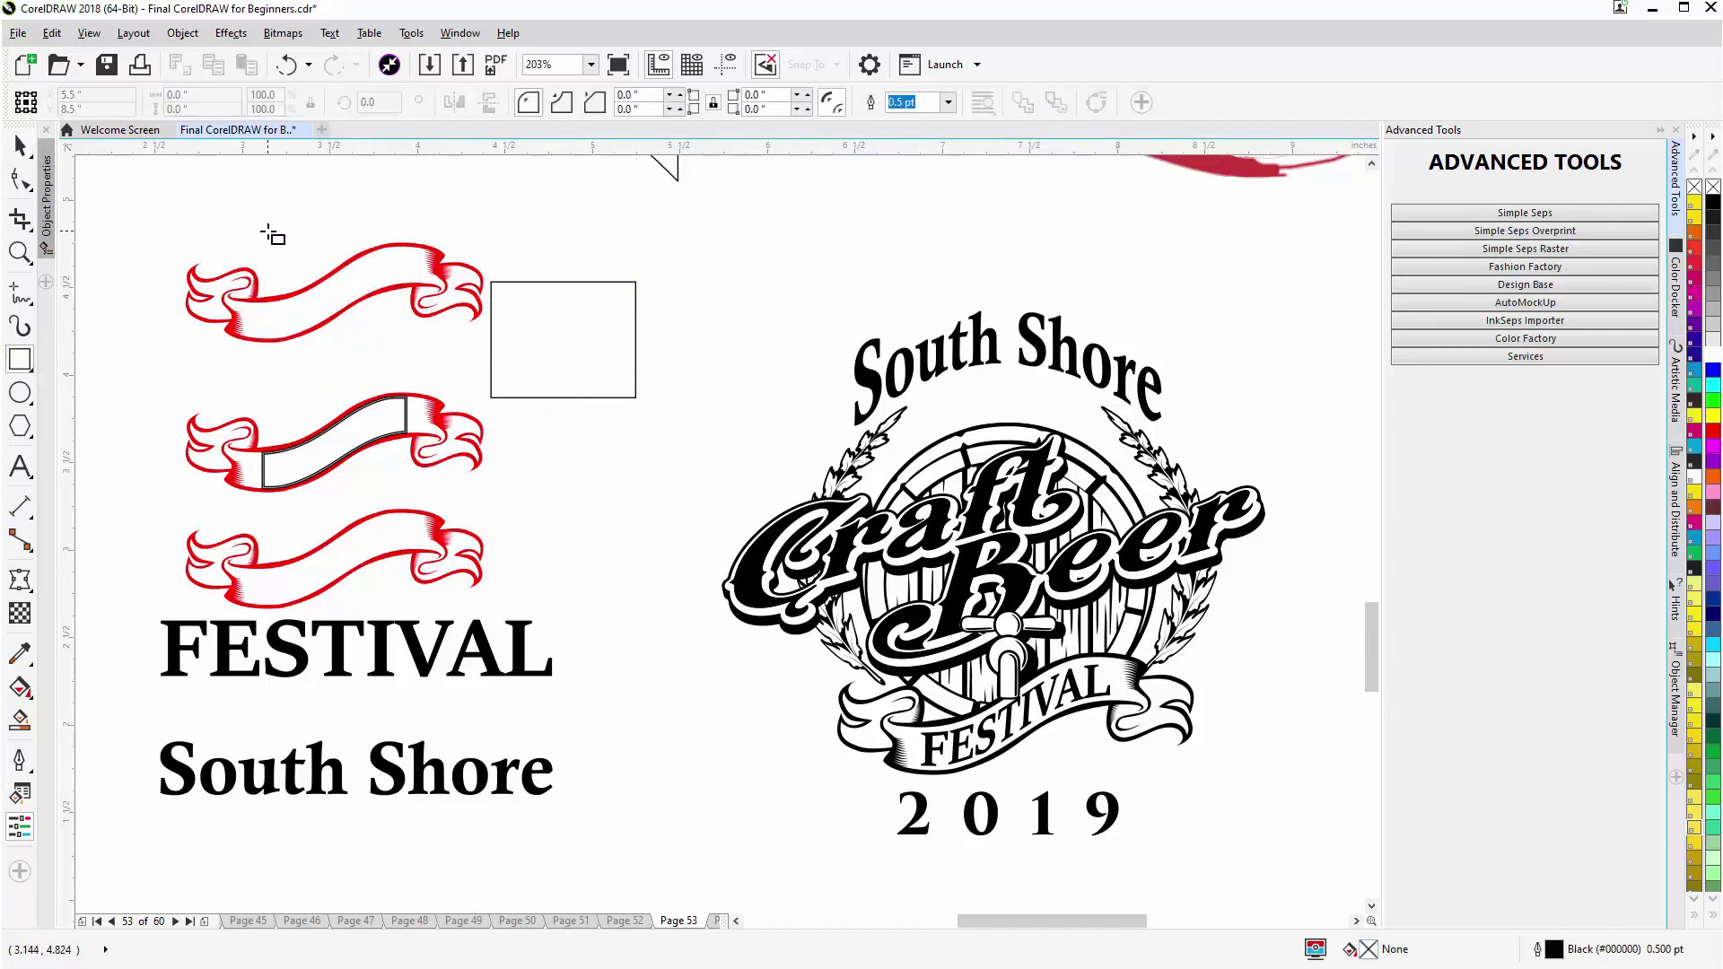
pyautogui.moveTo(267, 229); pyautogui.dragTo(406, 369)
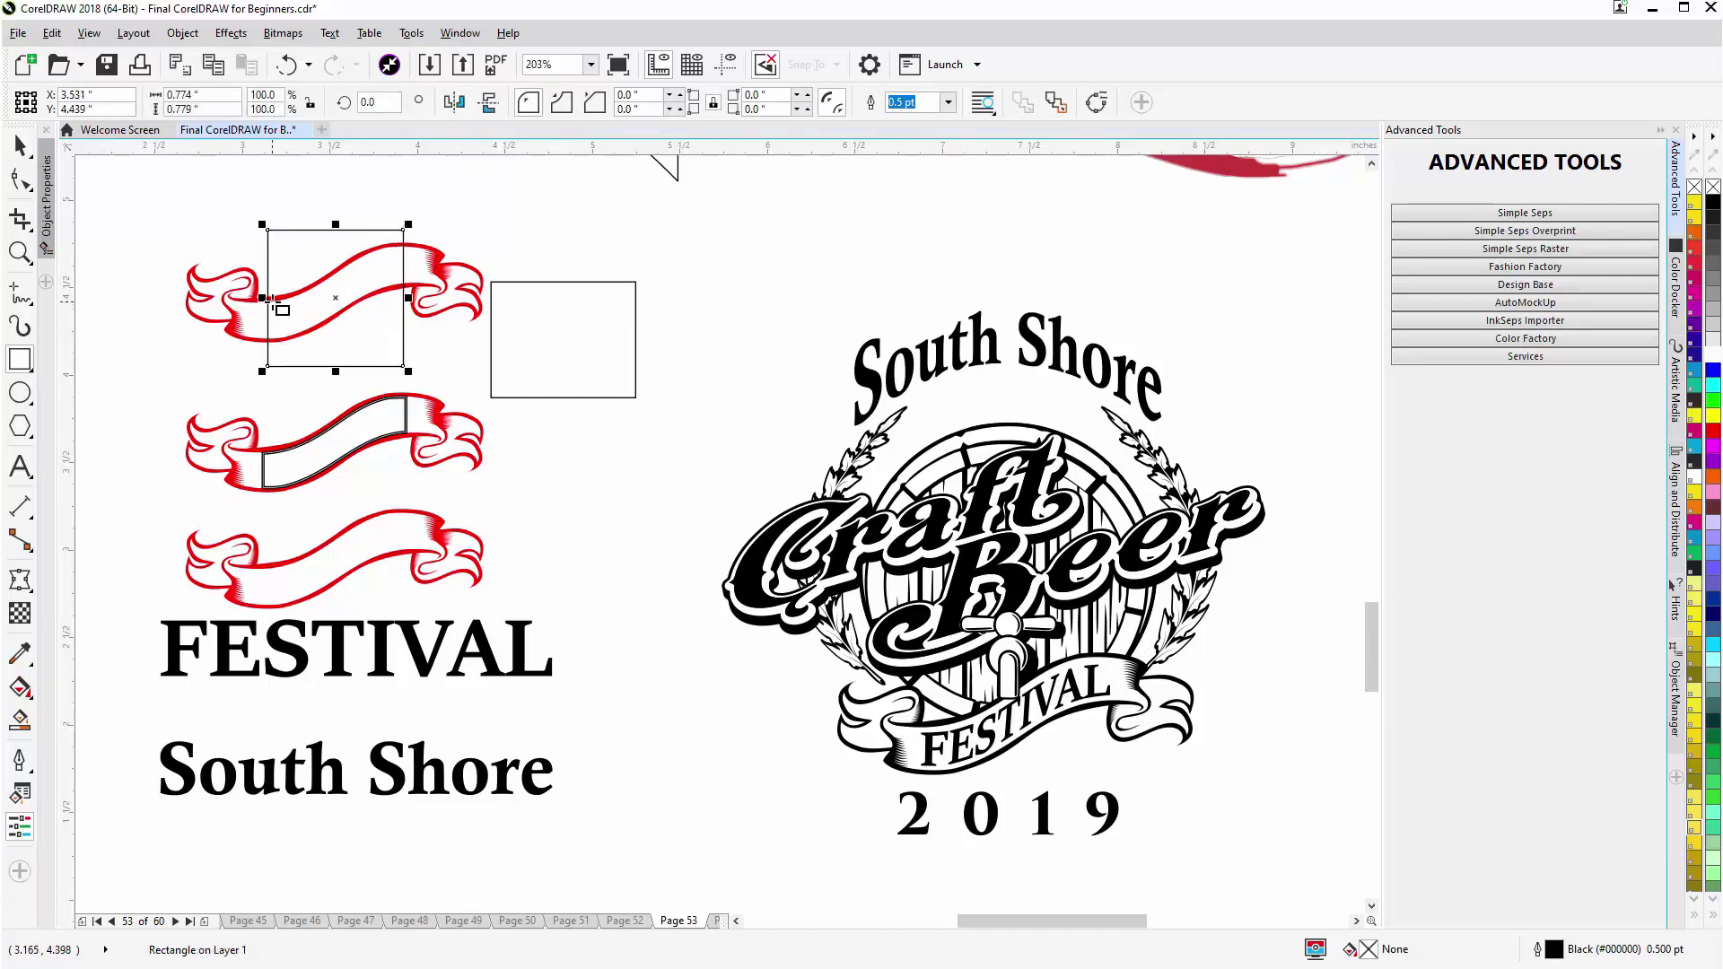
pyautogui.moveTo(261, 299); pyautogui.dragTo(260, 299)
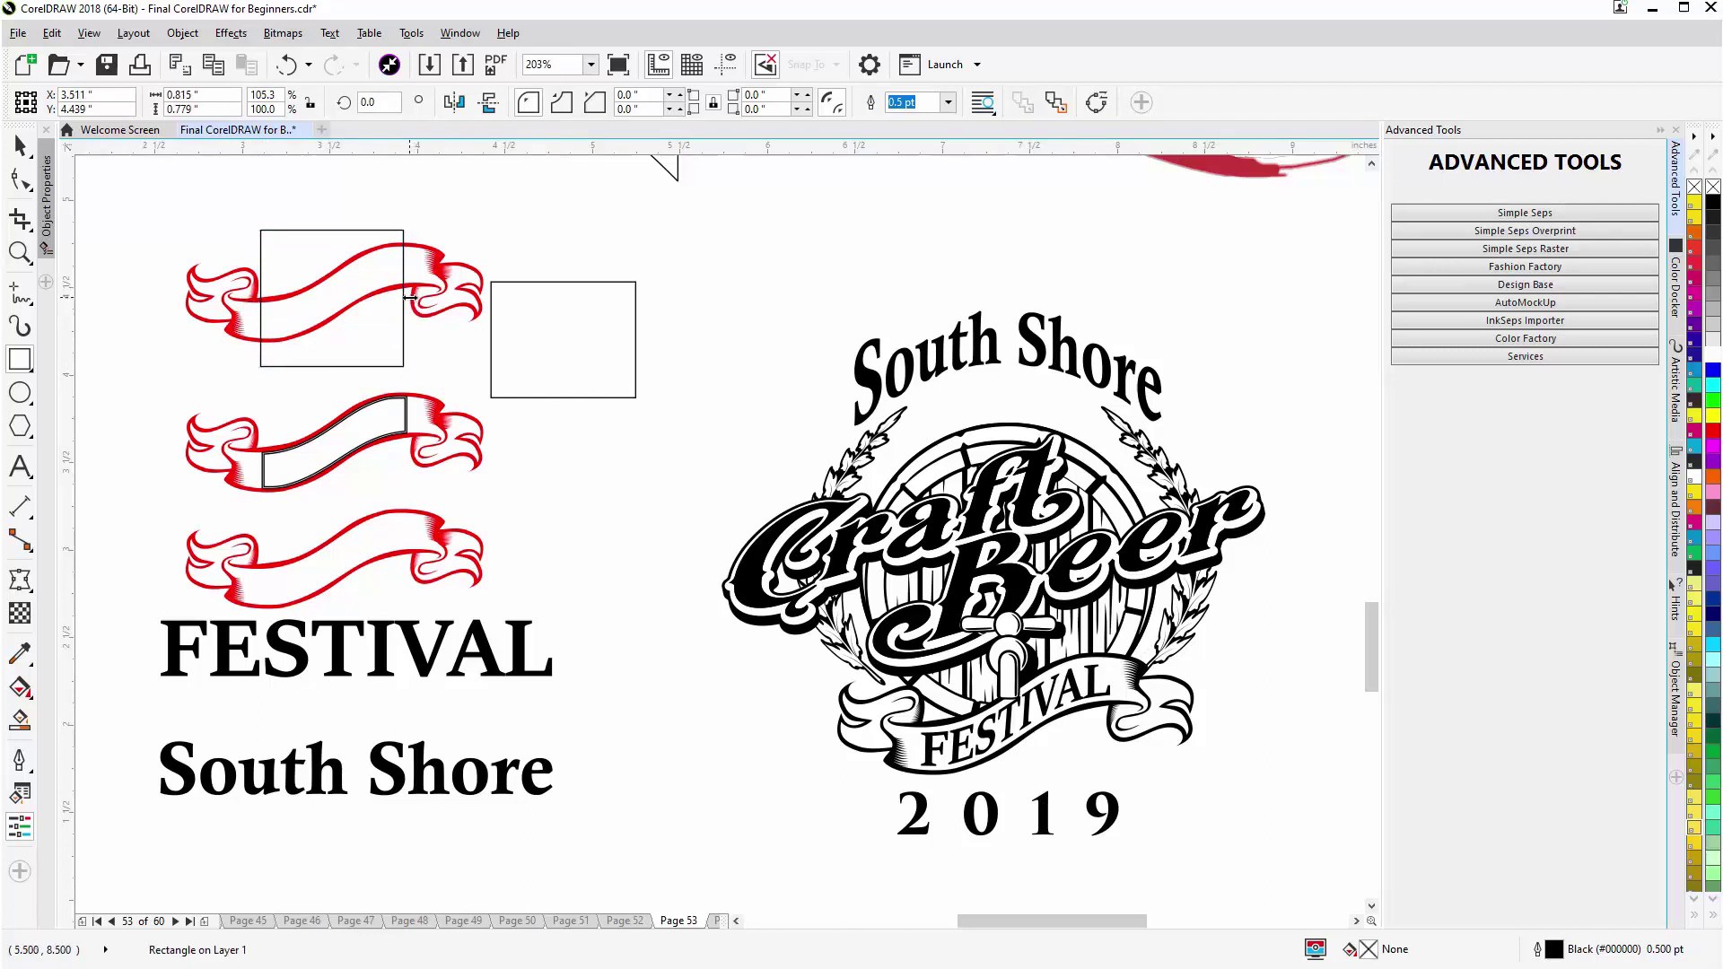
pyautogui.moveTo(408, 298); pyautogui.dragTo(413, 298)
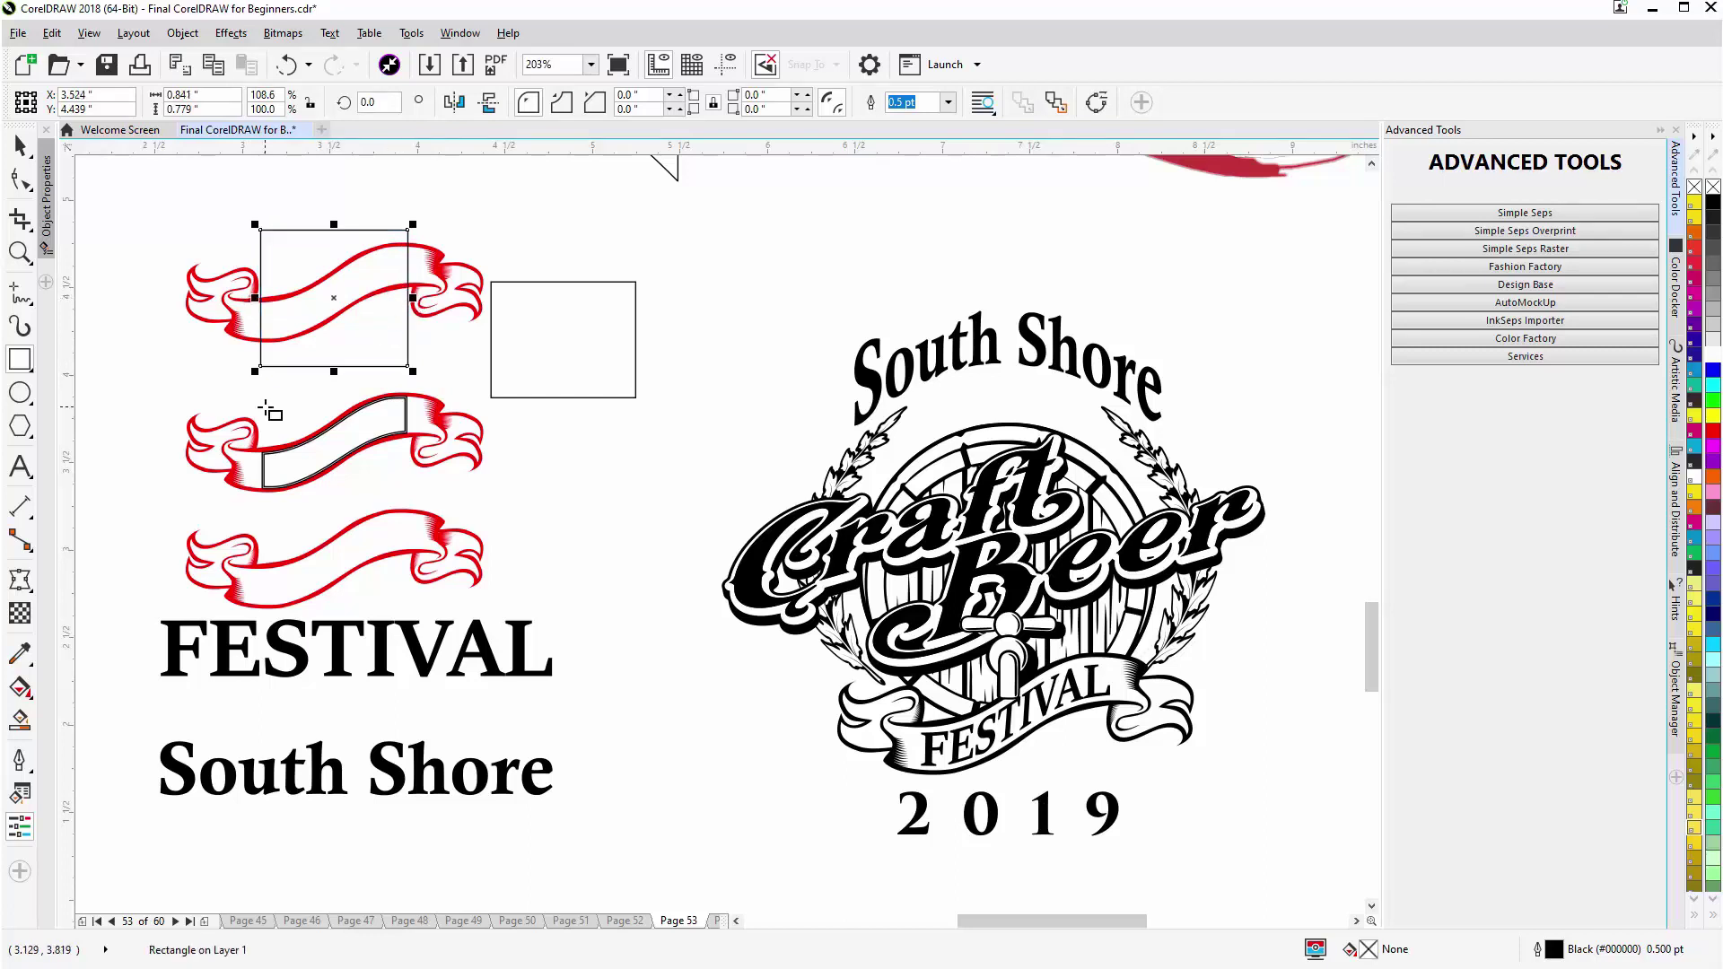
# Step: Smart Fill a gold band inside the rectangle, delete the helper rectangle, and select the band
pyautogui.click(23, 723)
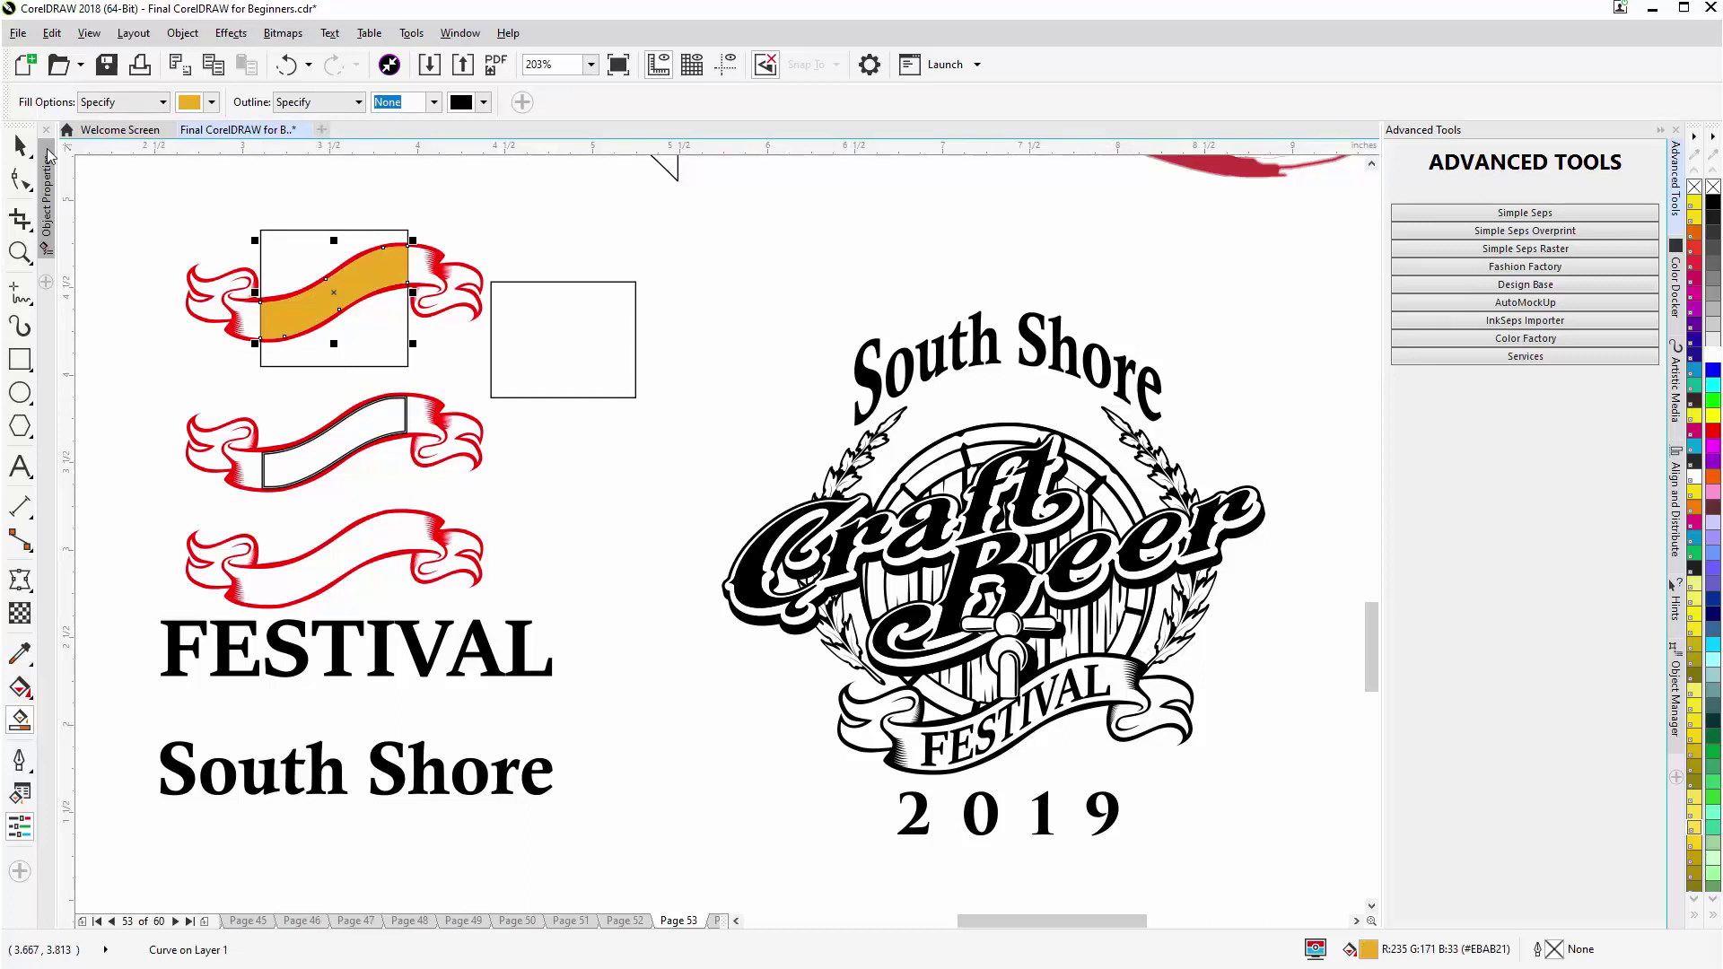
pyautogui.press('space')
pyautogui.click(338, 242)
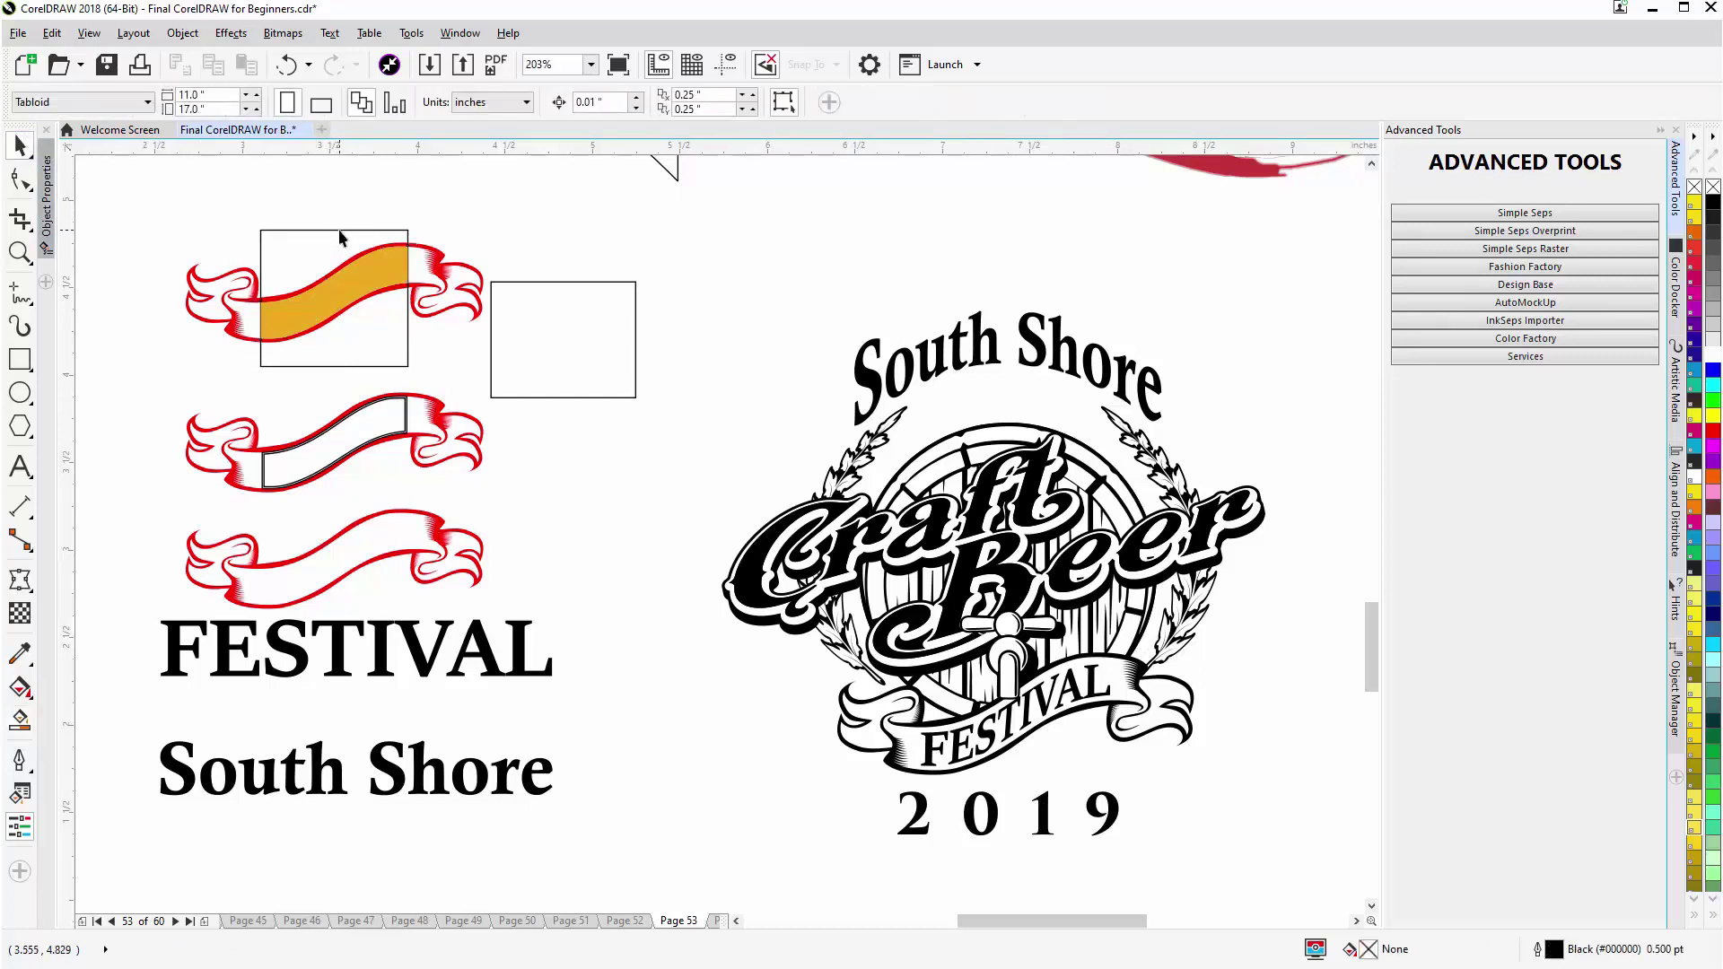
pyautogui.click(338, 230)
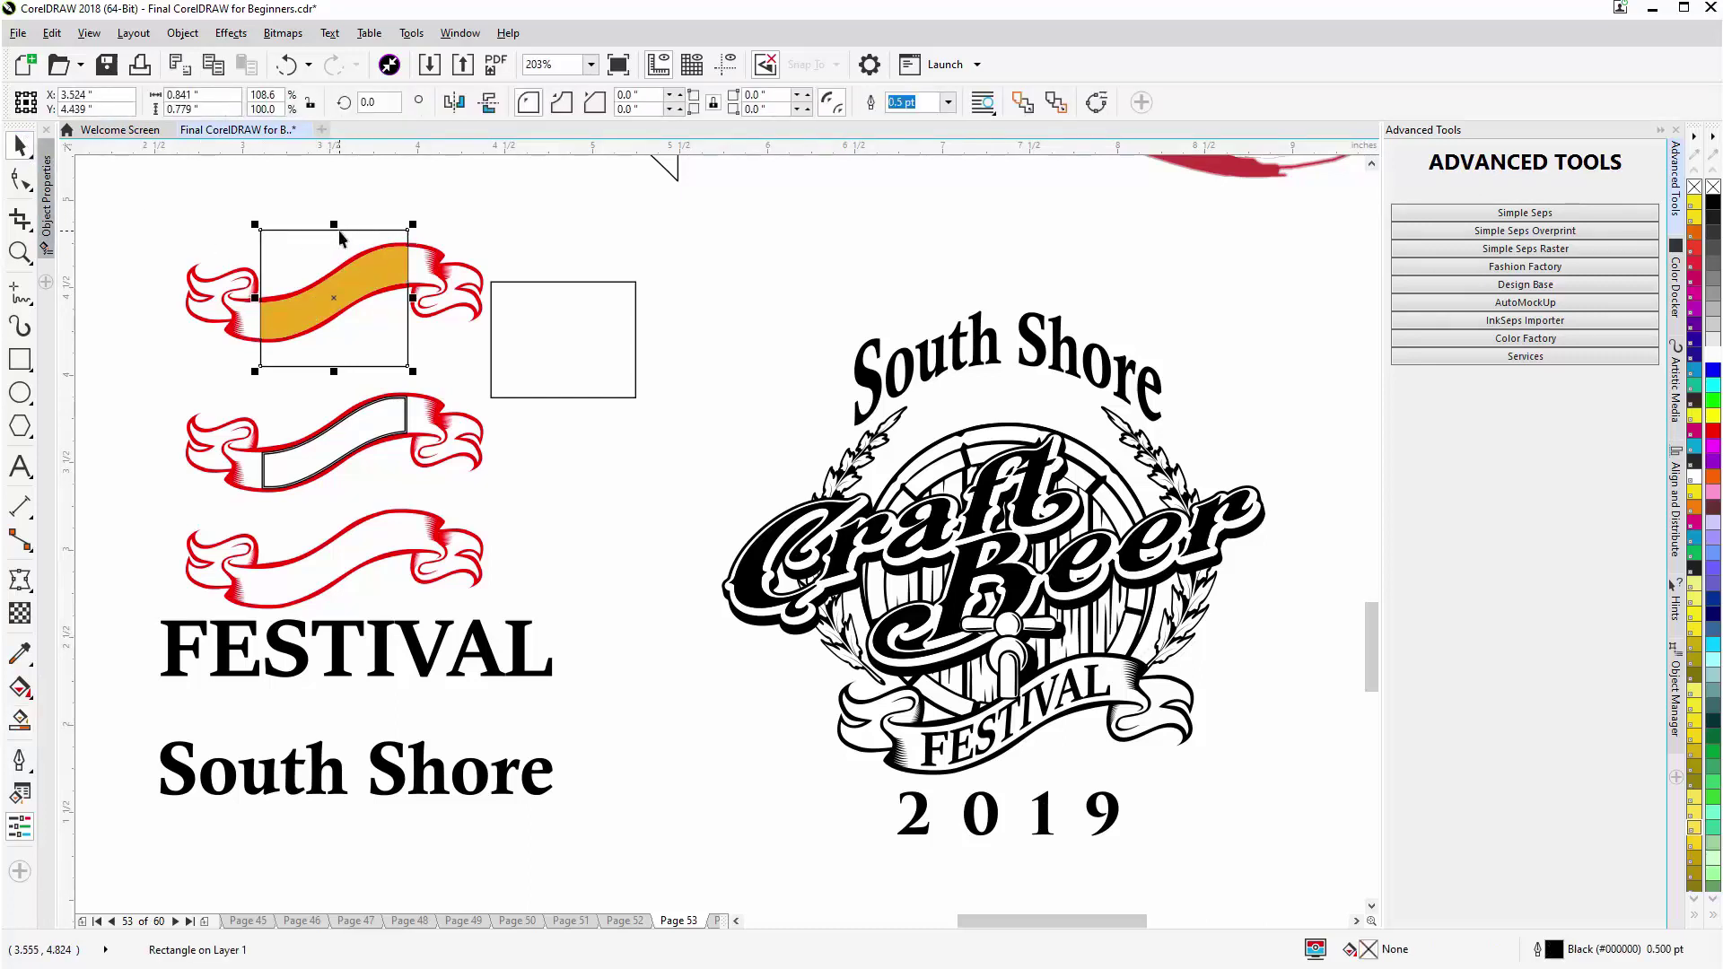
pyautogui.click(339, 231)
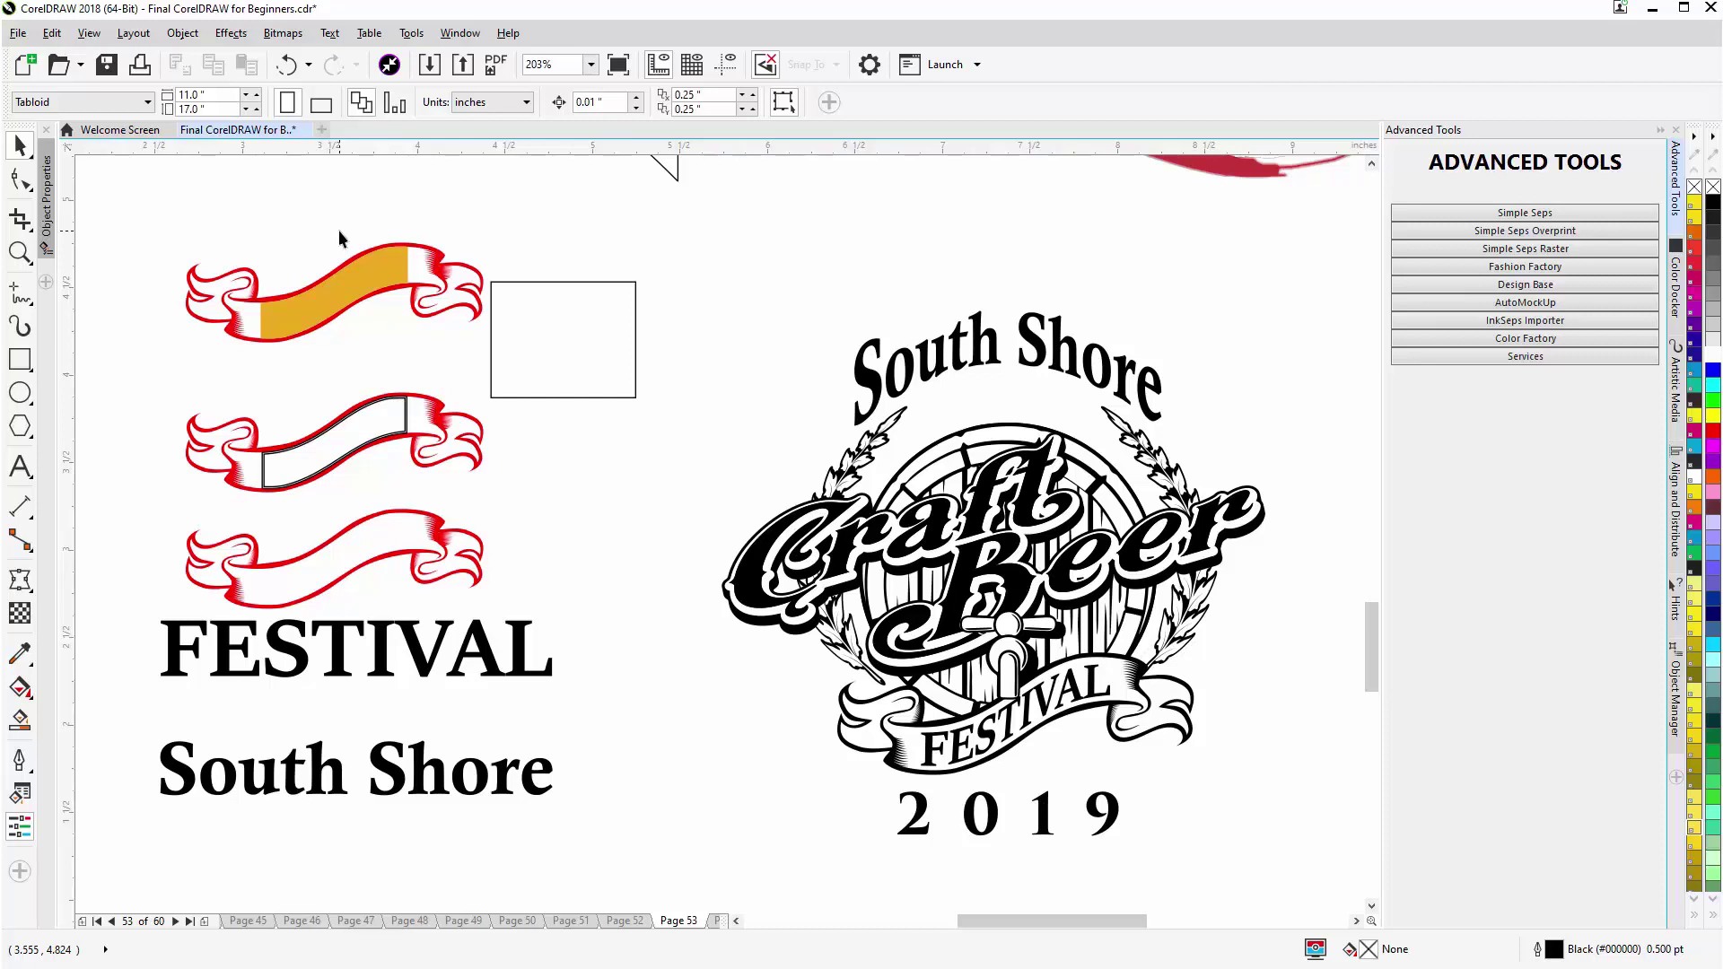
pyautogui.click(328, 299)
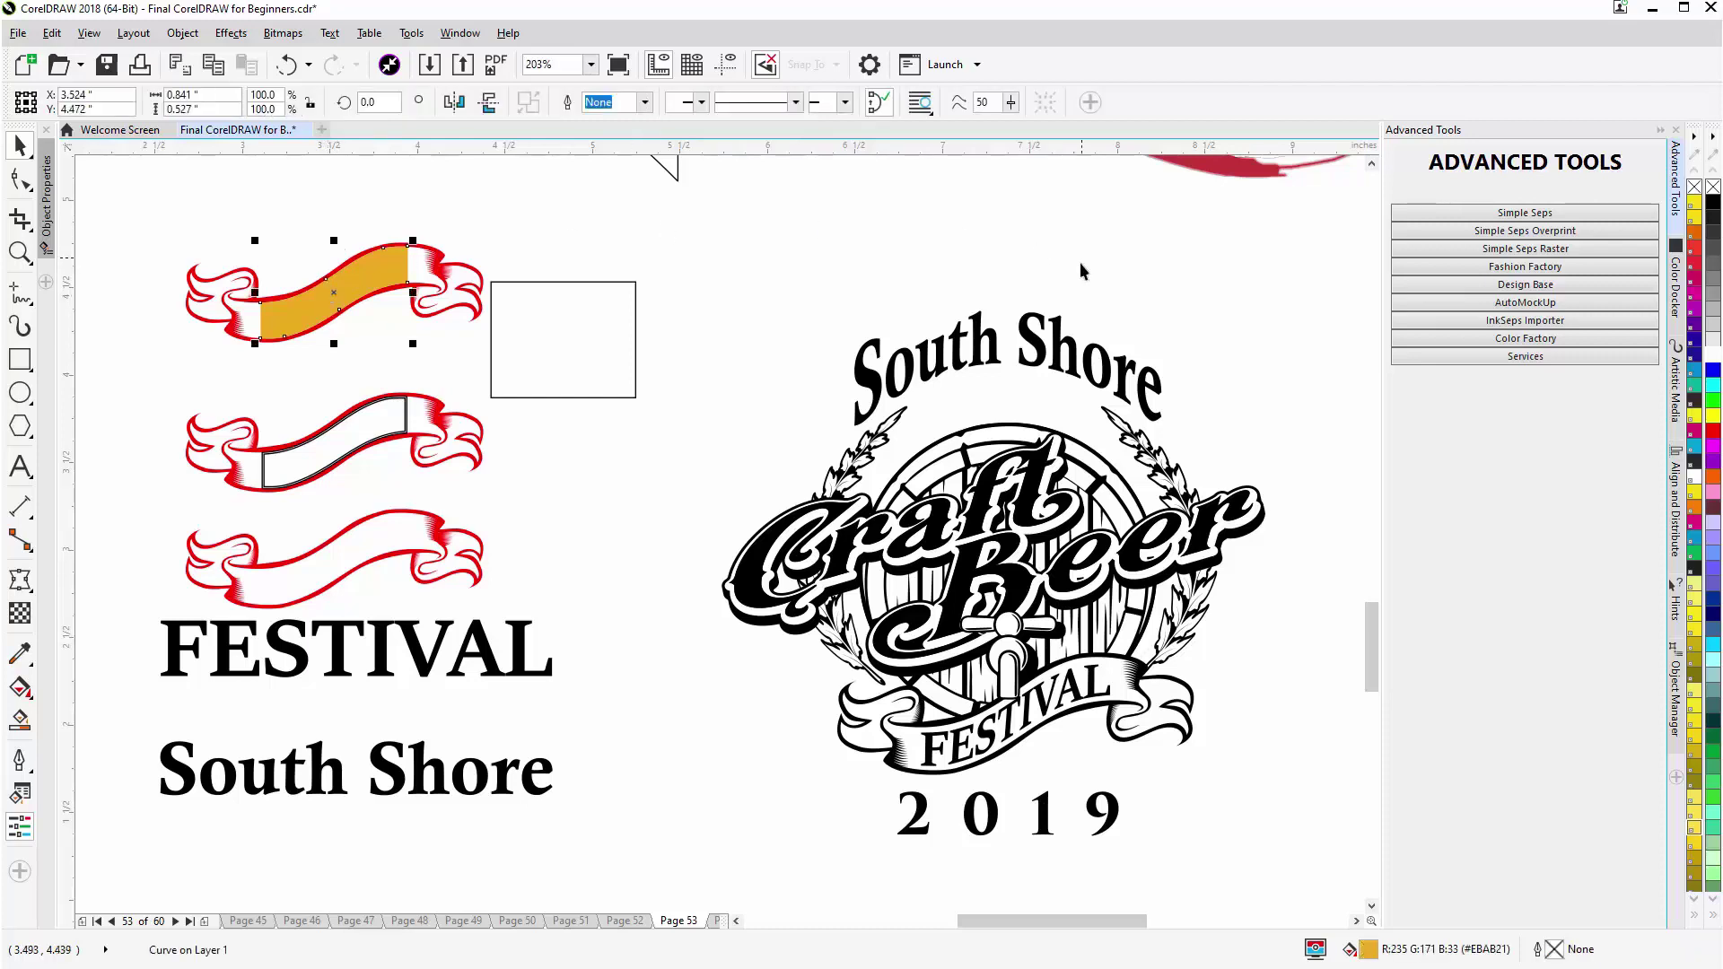
# Step: Give the band no fill and a black outline, then add an inner contour line
pyautogui.click(1695, 188)
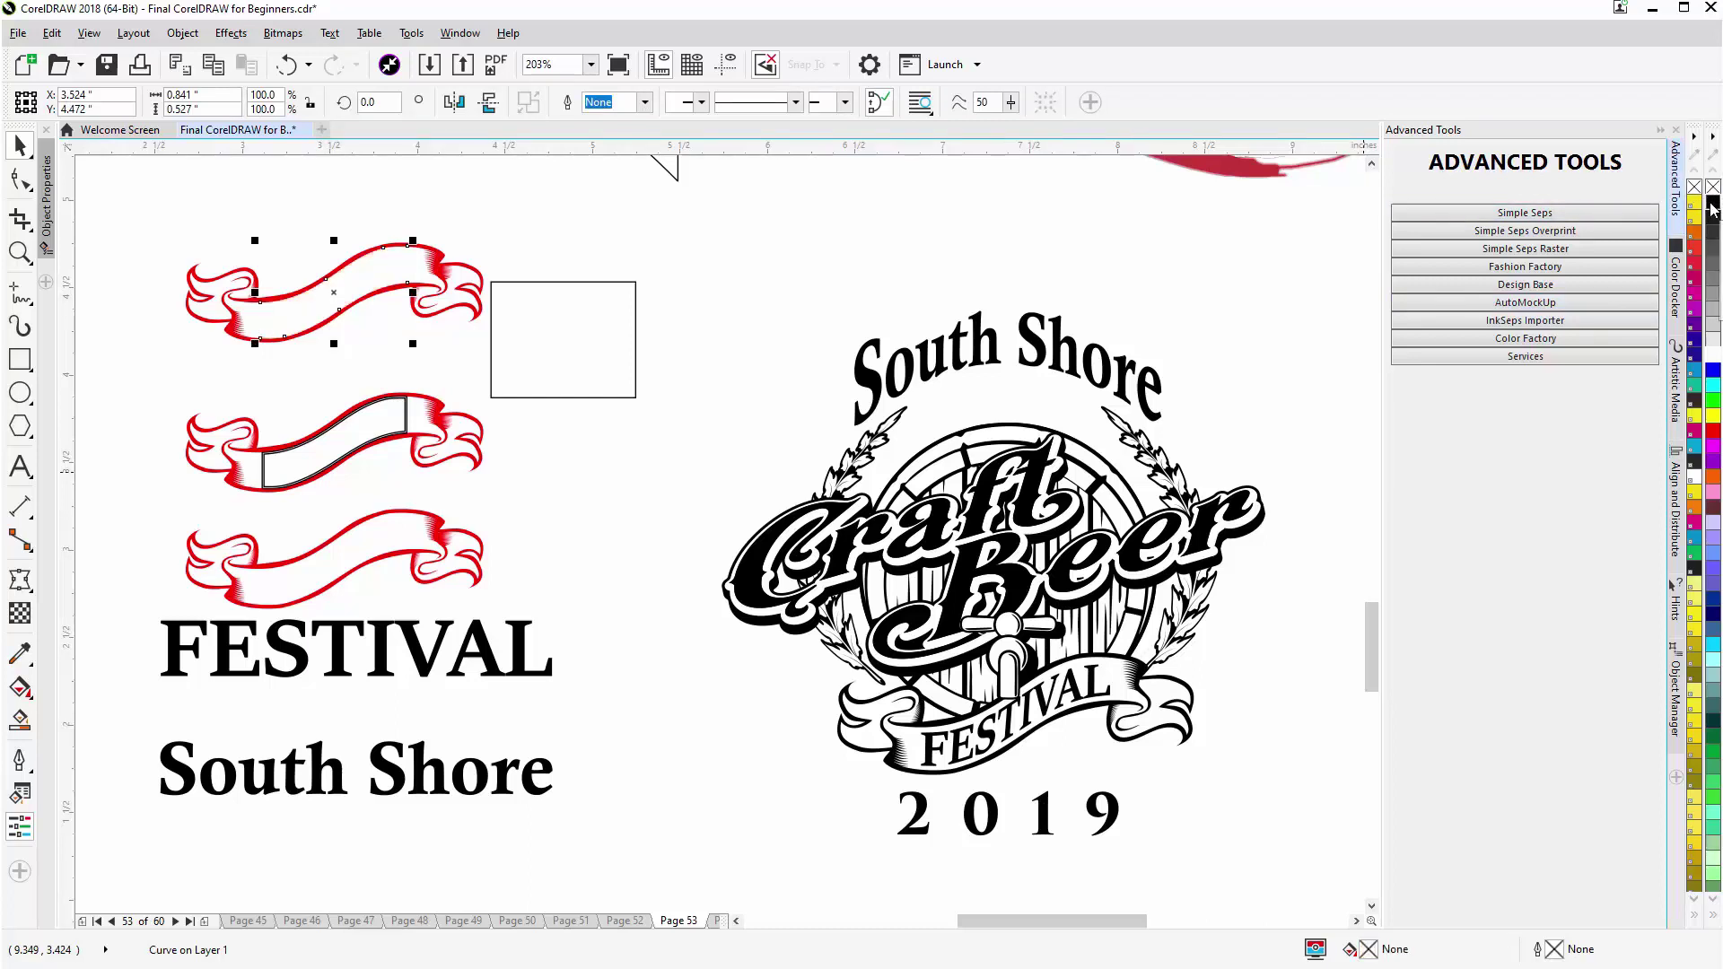
pyautogui.rightClick(1713, 207)
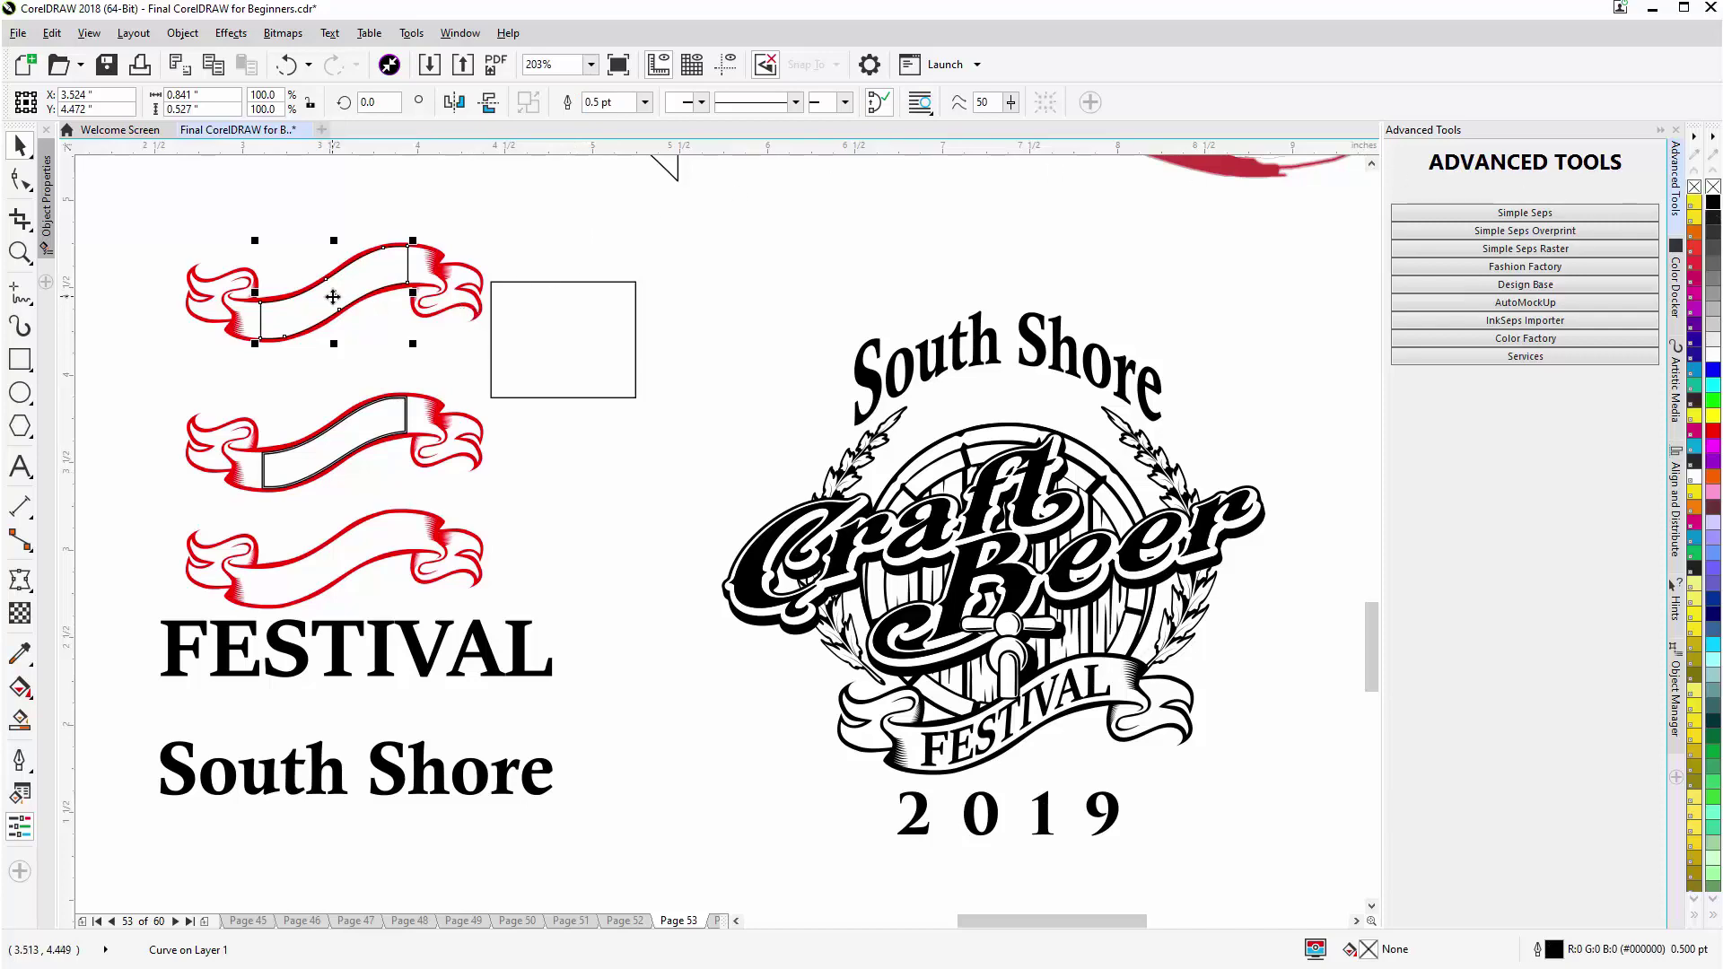
pyautogui.scroll(2, 333, 297)
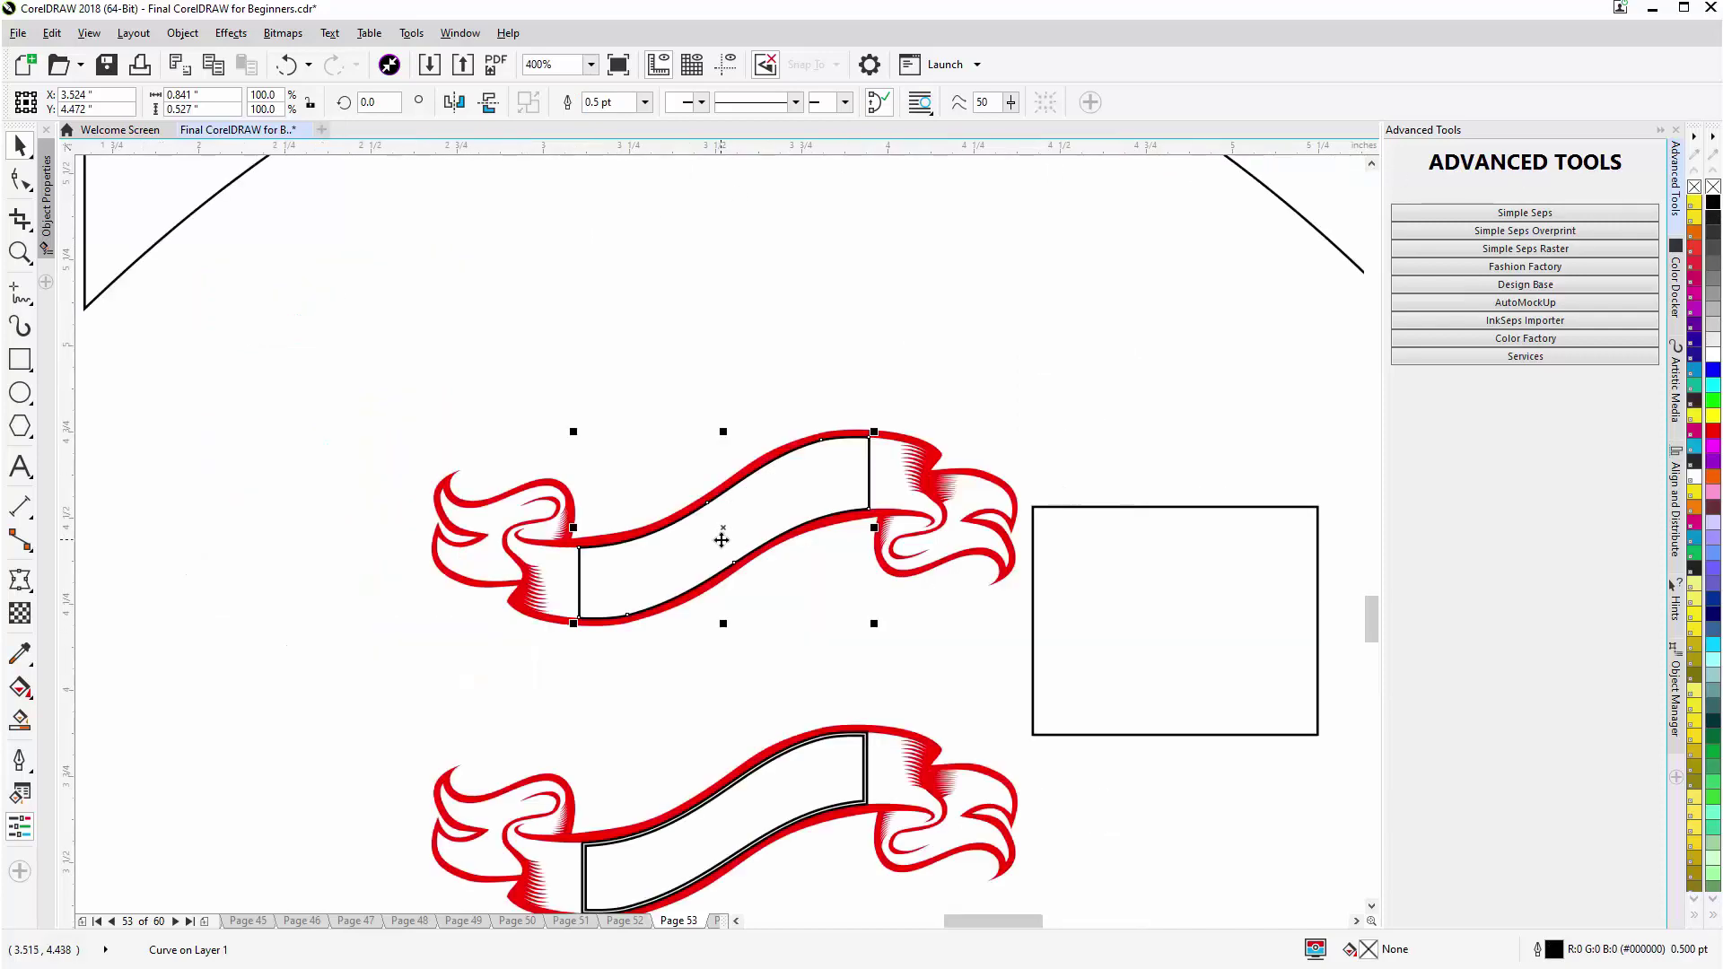
pyautogui.click(31, 593)
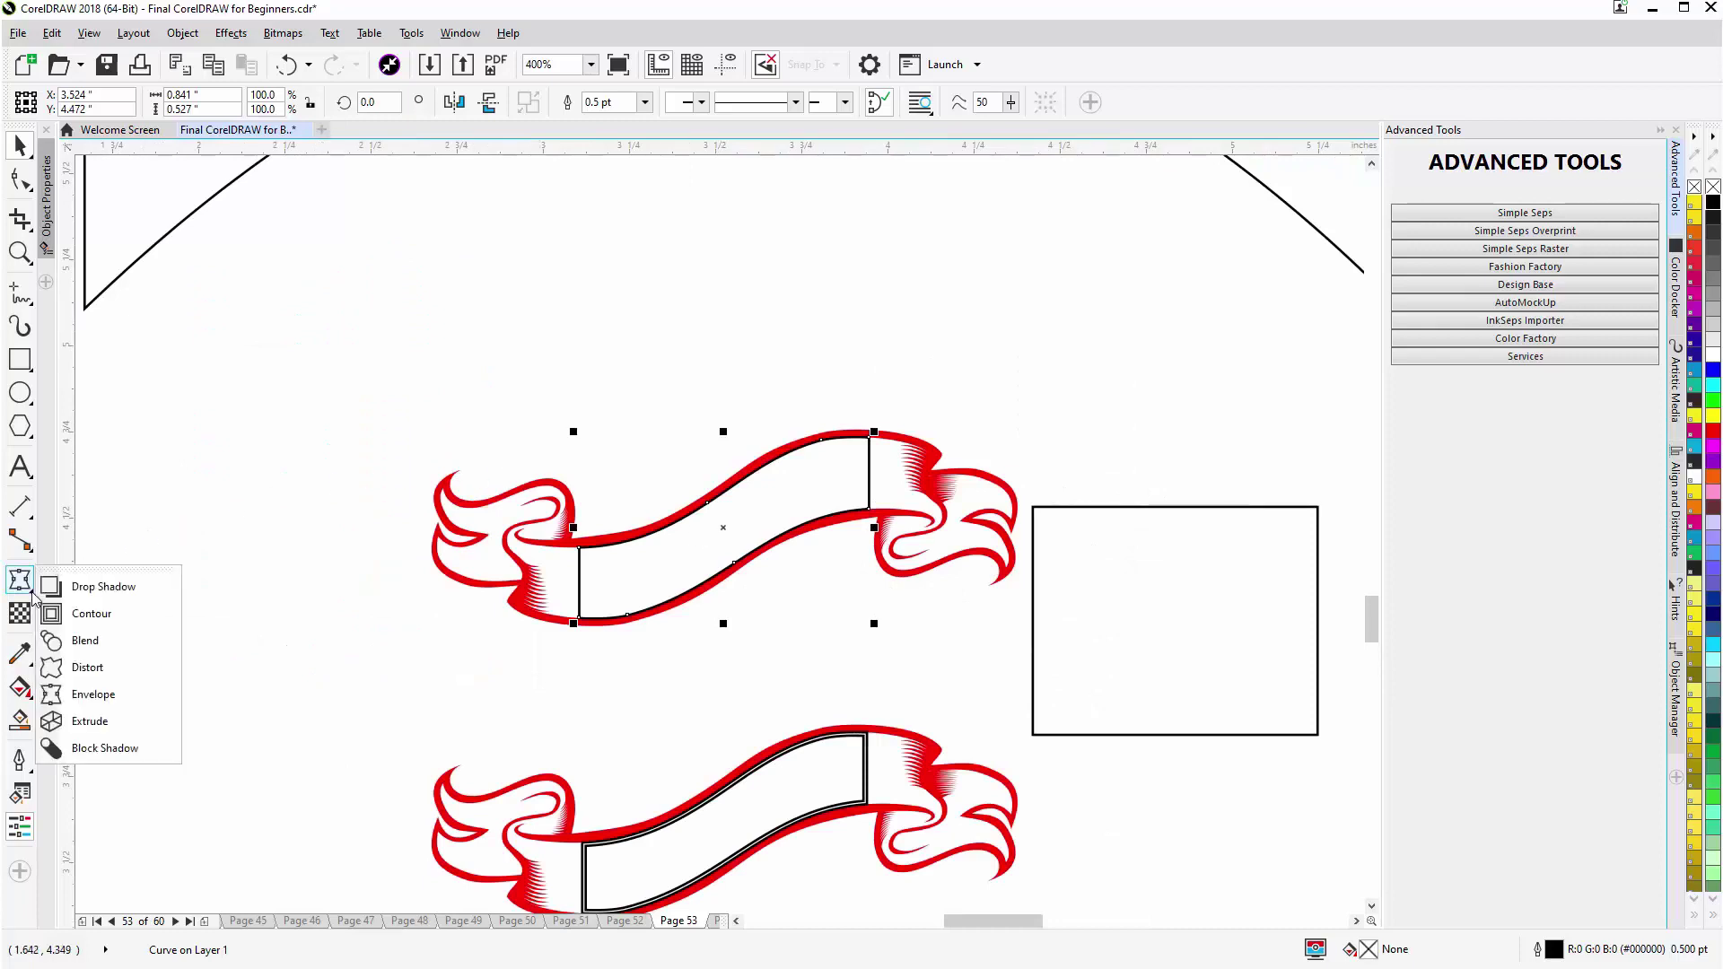
pyautogui.click(90, 613)
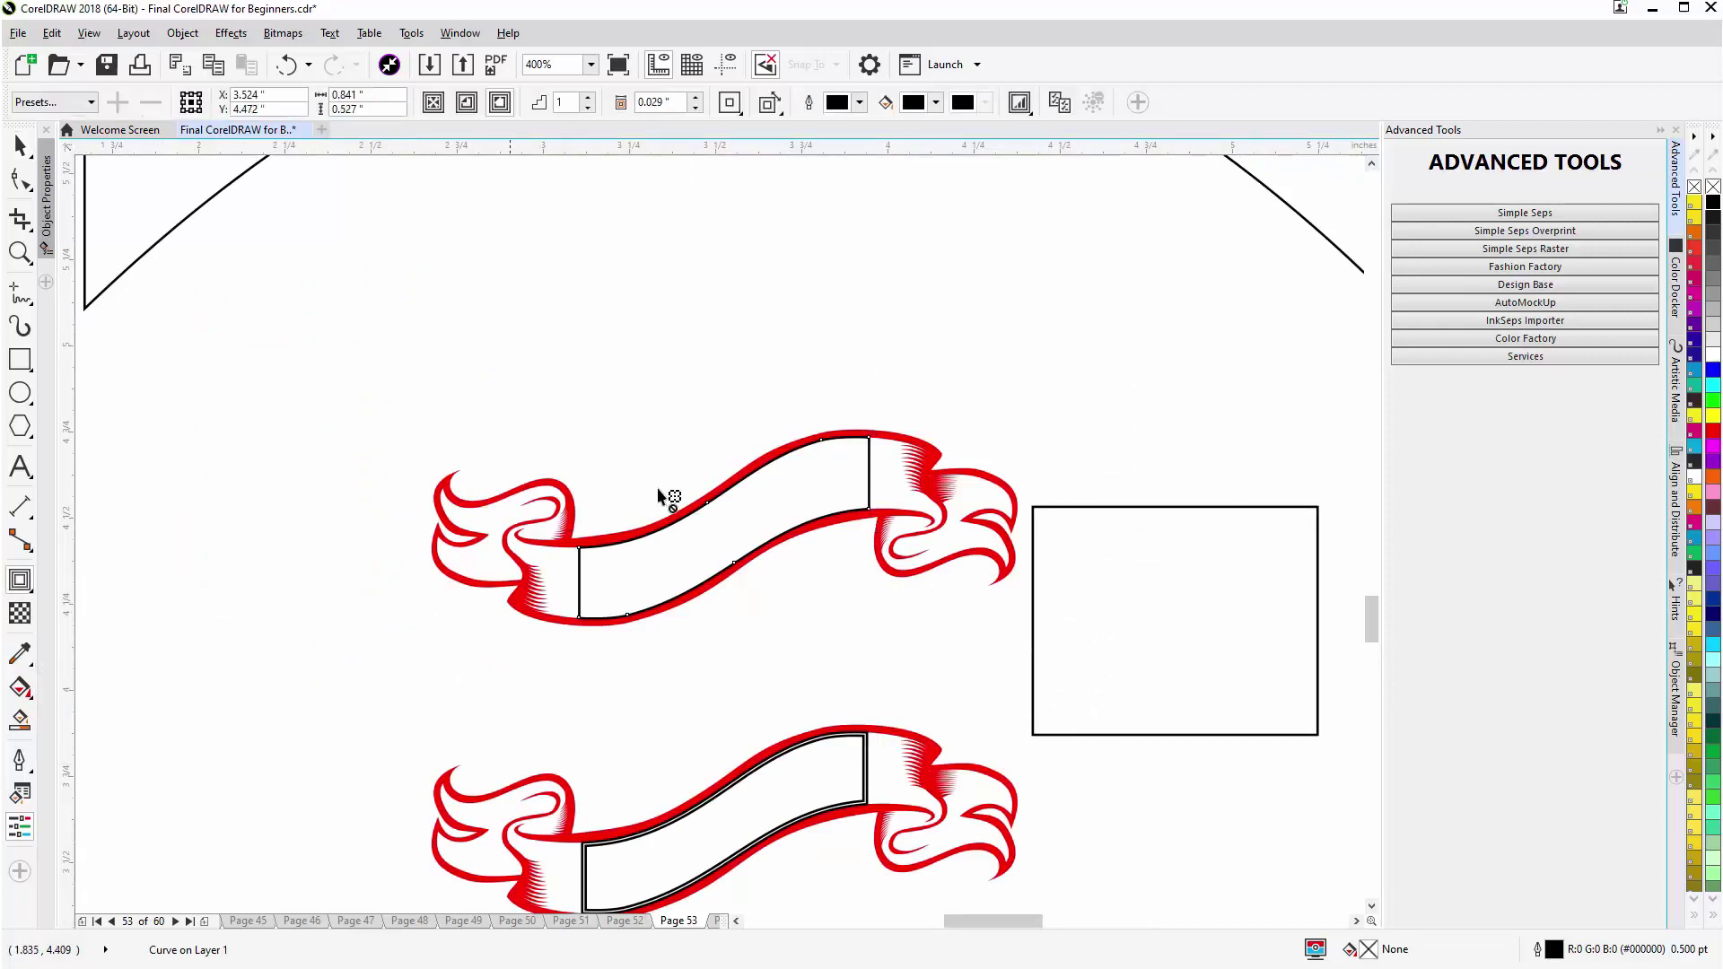
pyautogui.moveTo(720, 533); pyautogui.dragTo(723, 616)
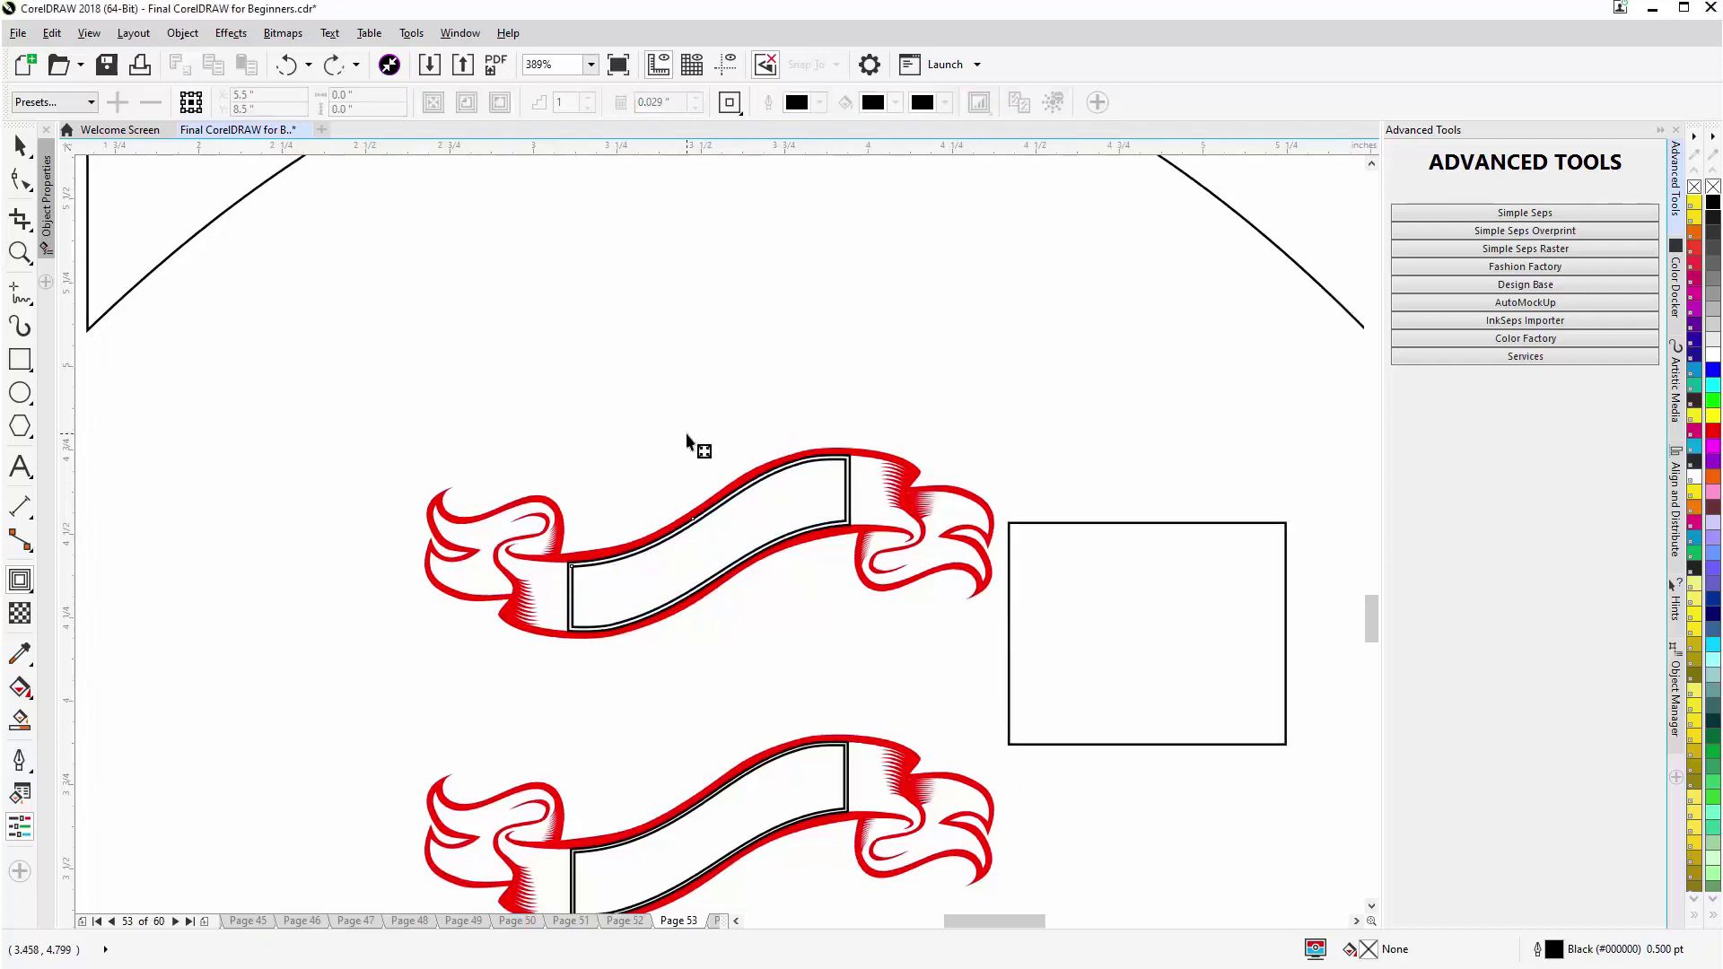
pyautogui.press('space')
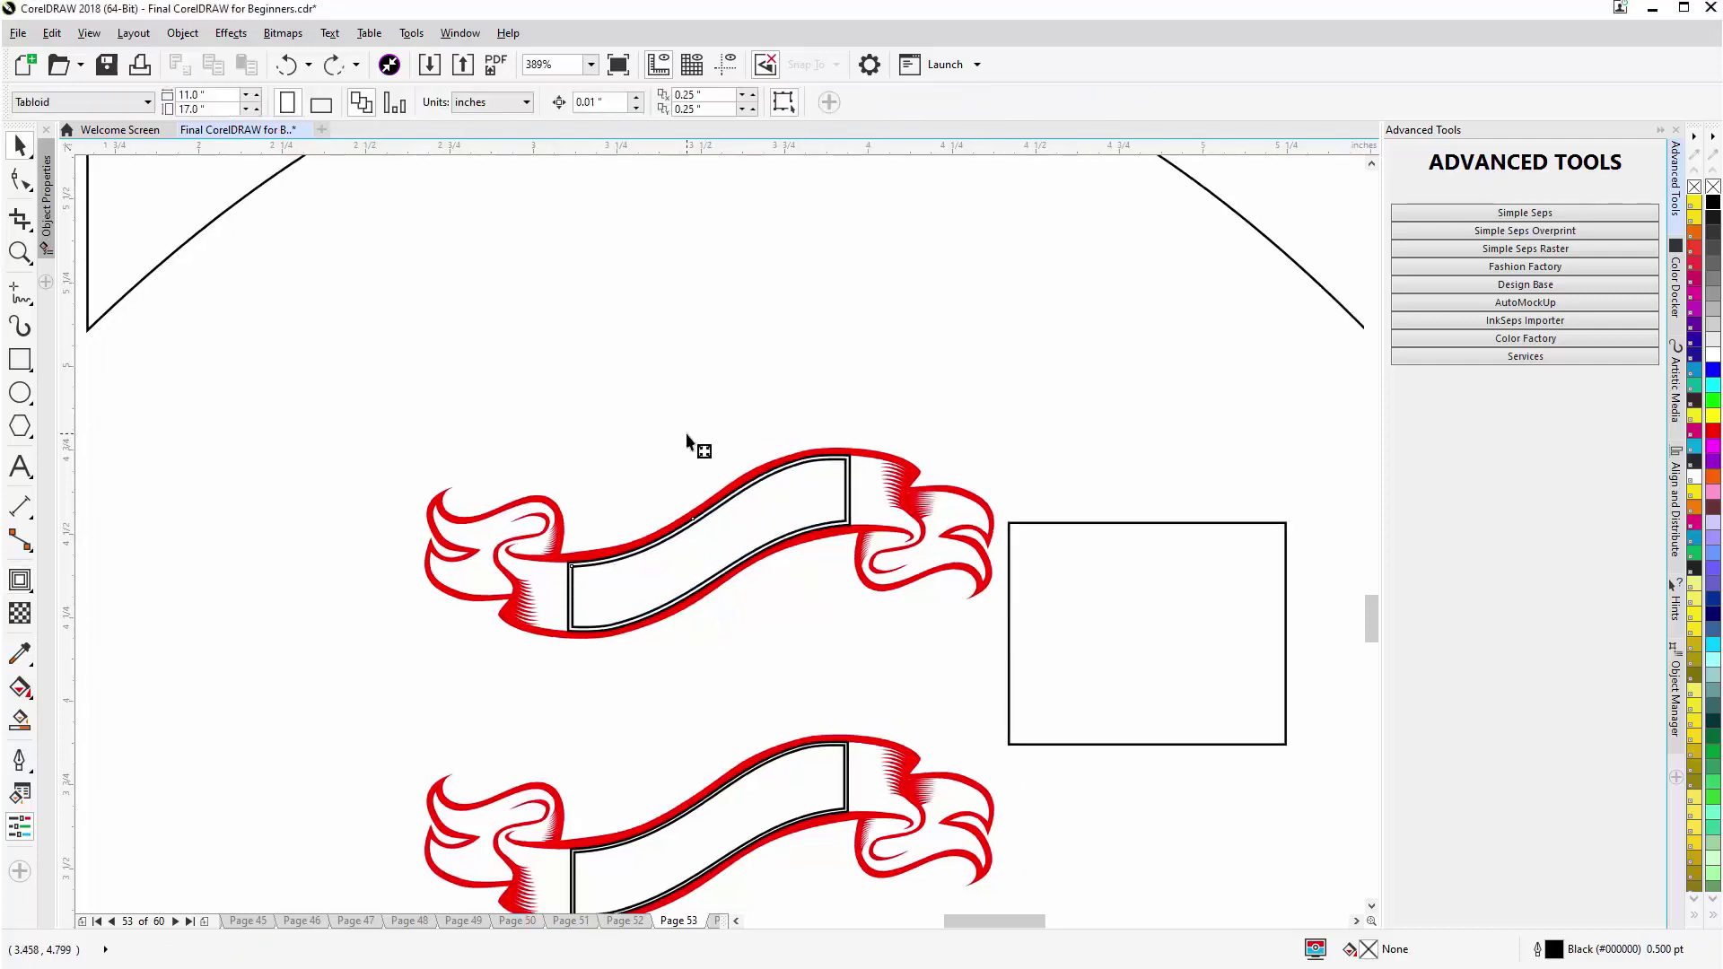
# Step: Break the top banner's contour group apart into separate objects
pyautogui.click(847, 491)
pyautogui.rightClick(846, 486)
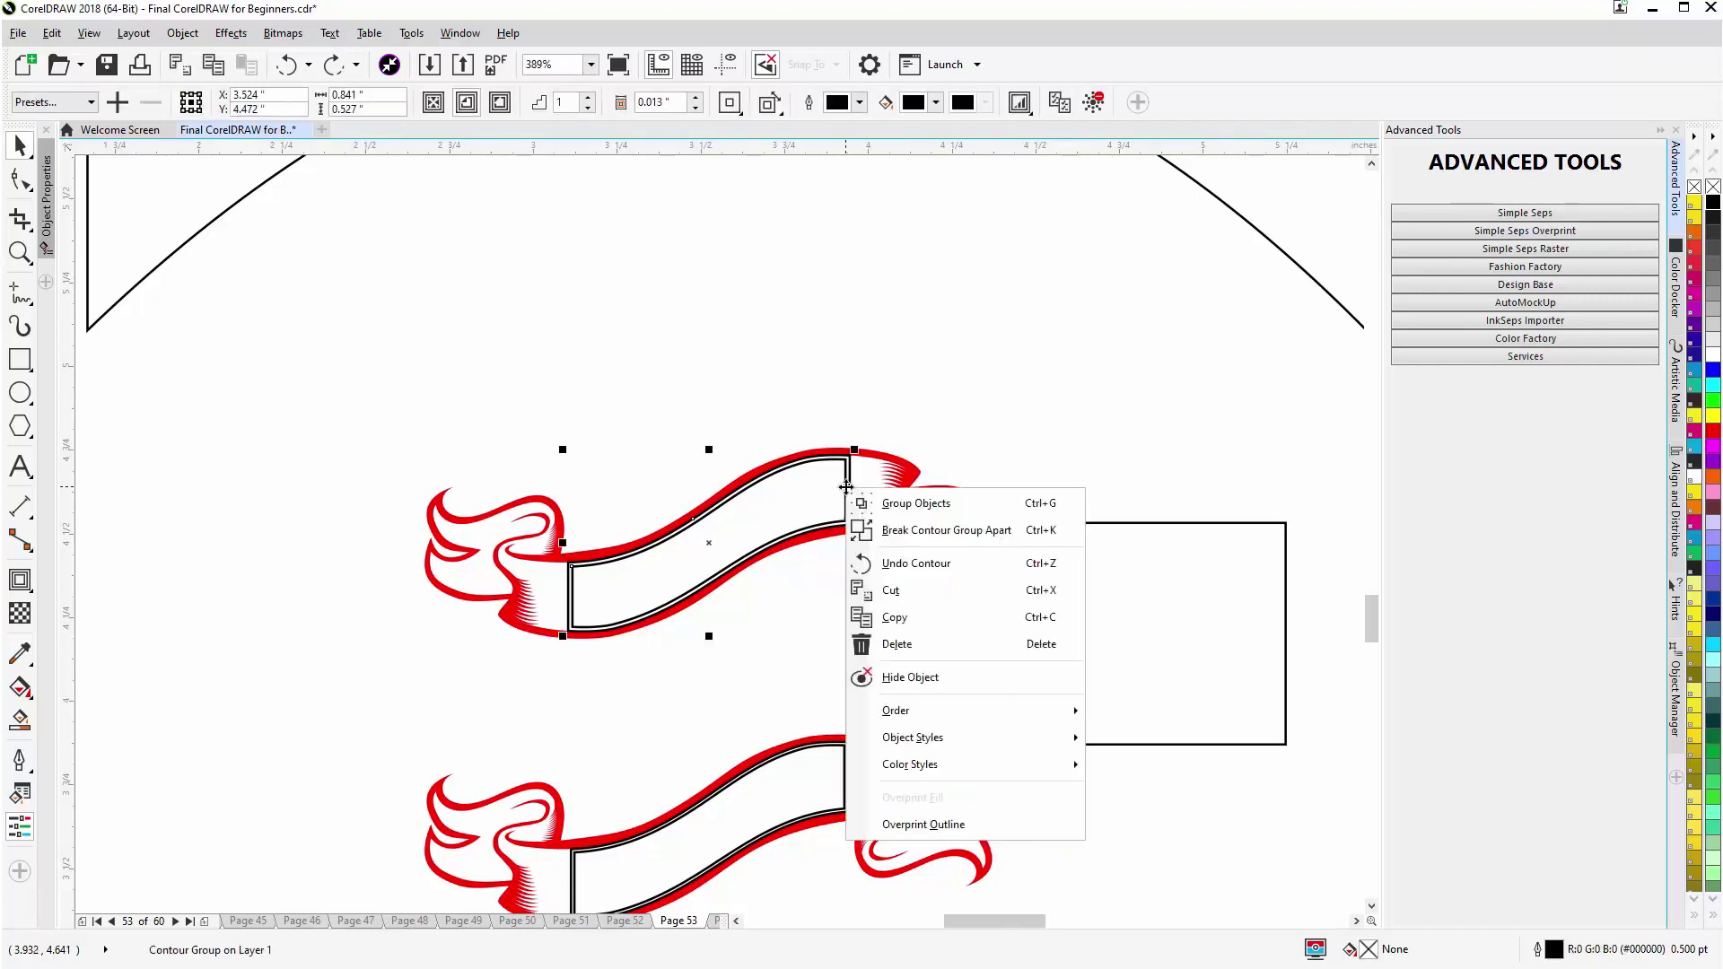
pyautogui.click(888, 531)
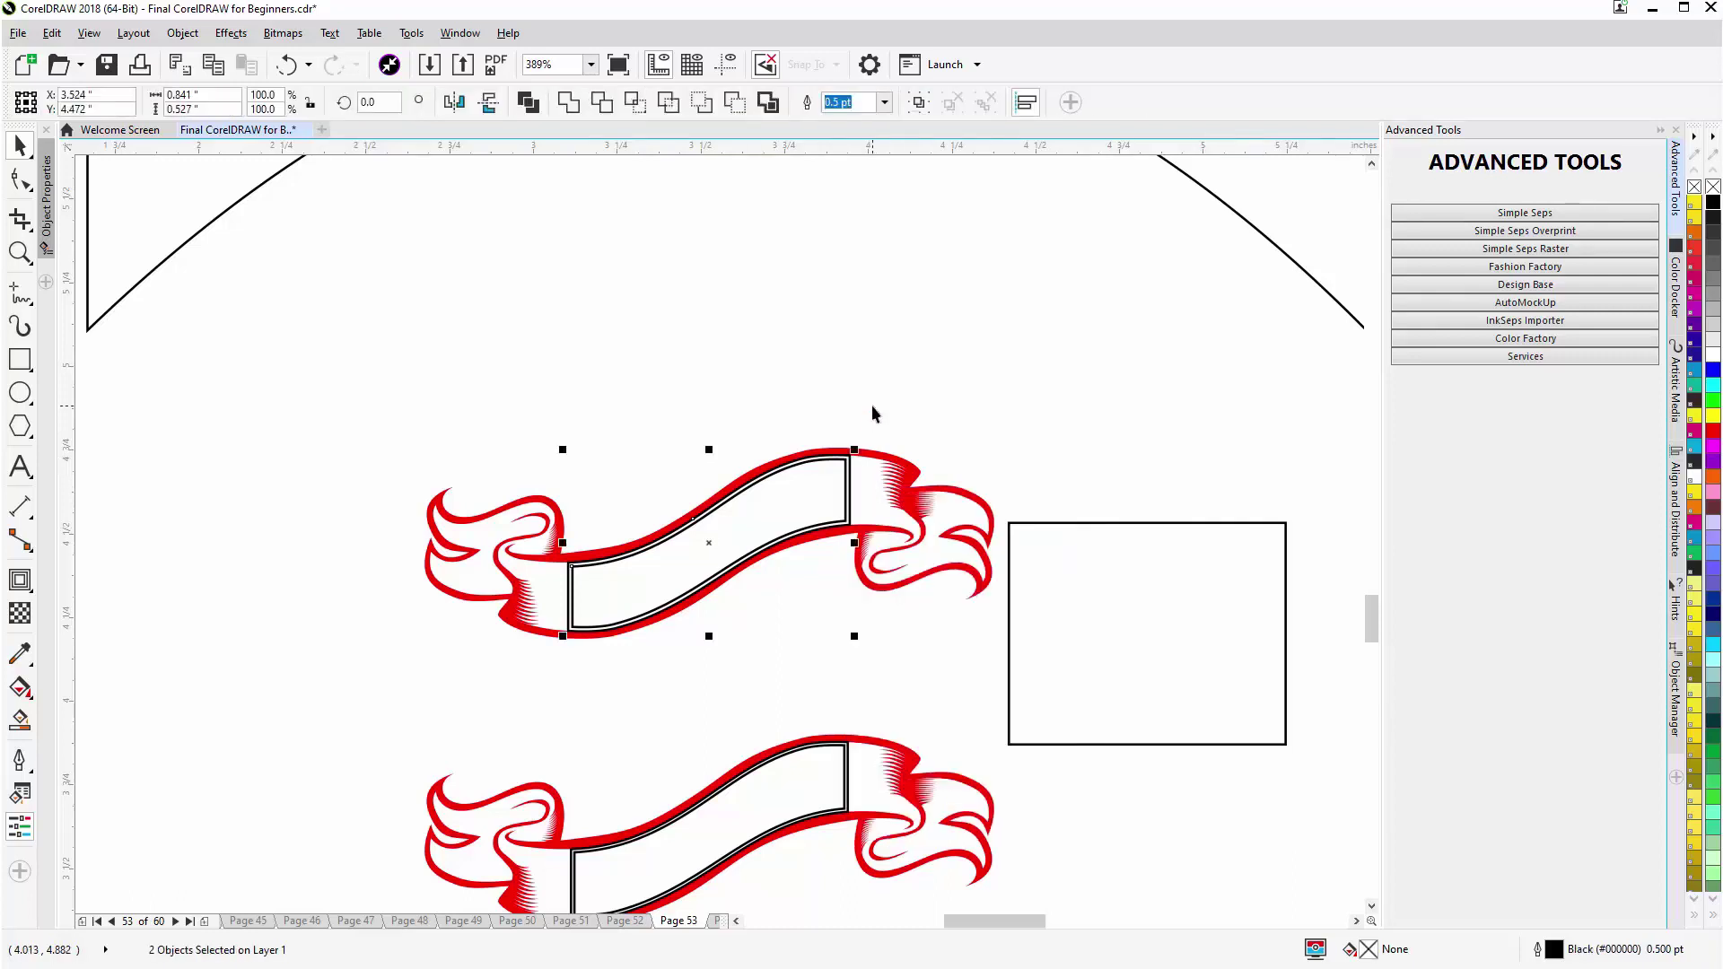
# Step: Check the banner's inner ribbon curve, then deselect and zoom out from 389% to 200%
pyautogui.click(851, 474)
pyautogui.click(884, 416)
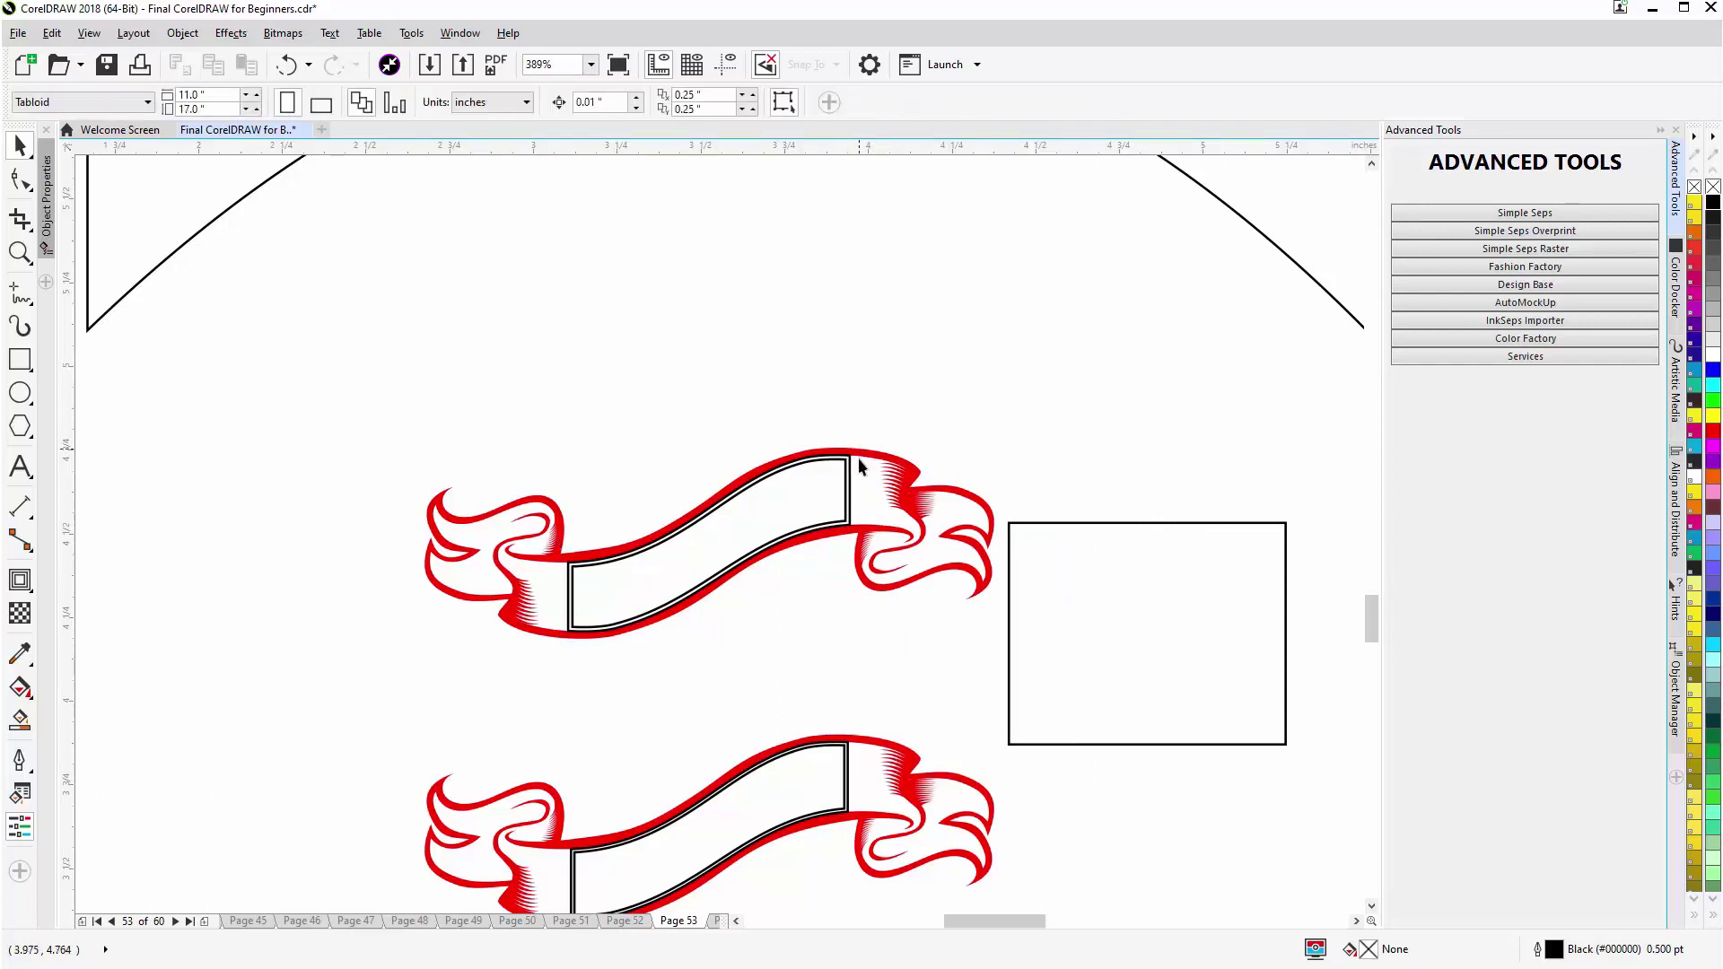
pyautogui.click(852, 475)
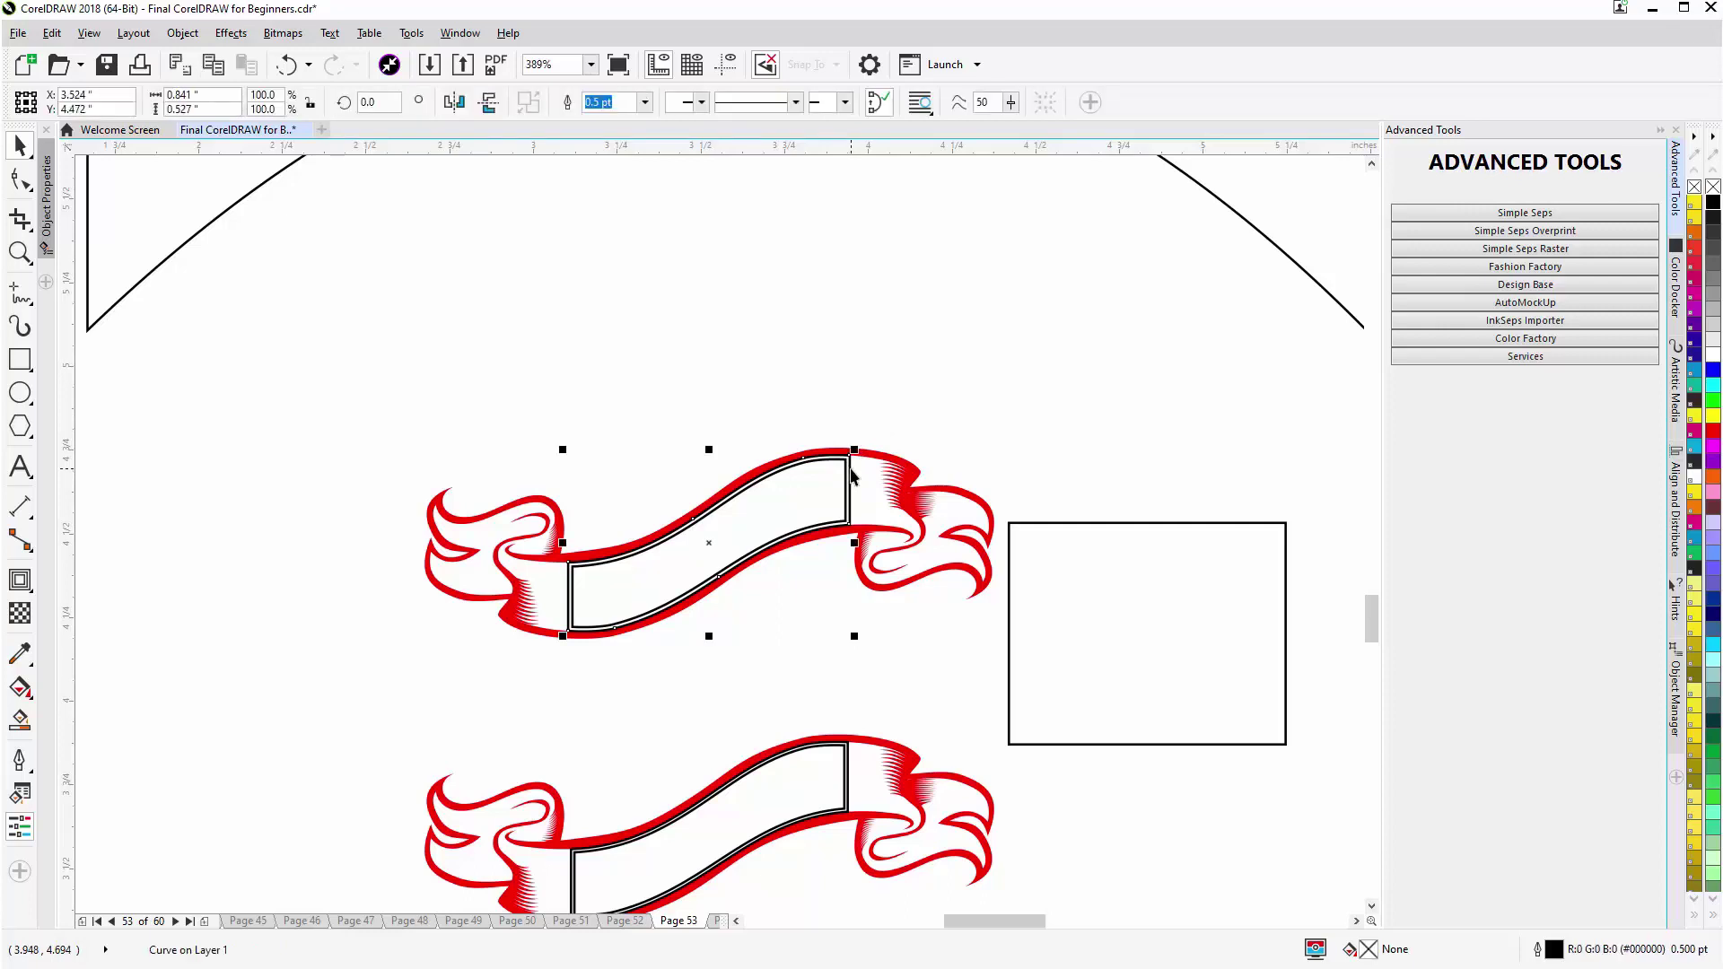
pyautogui.press('Escape')
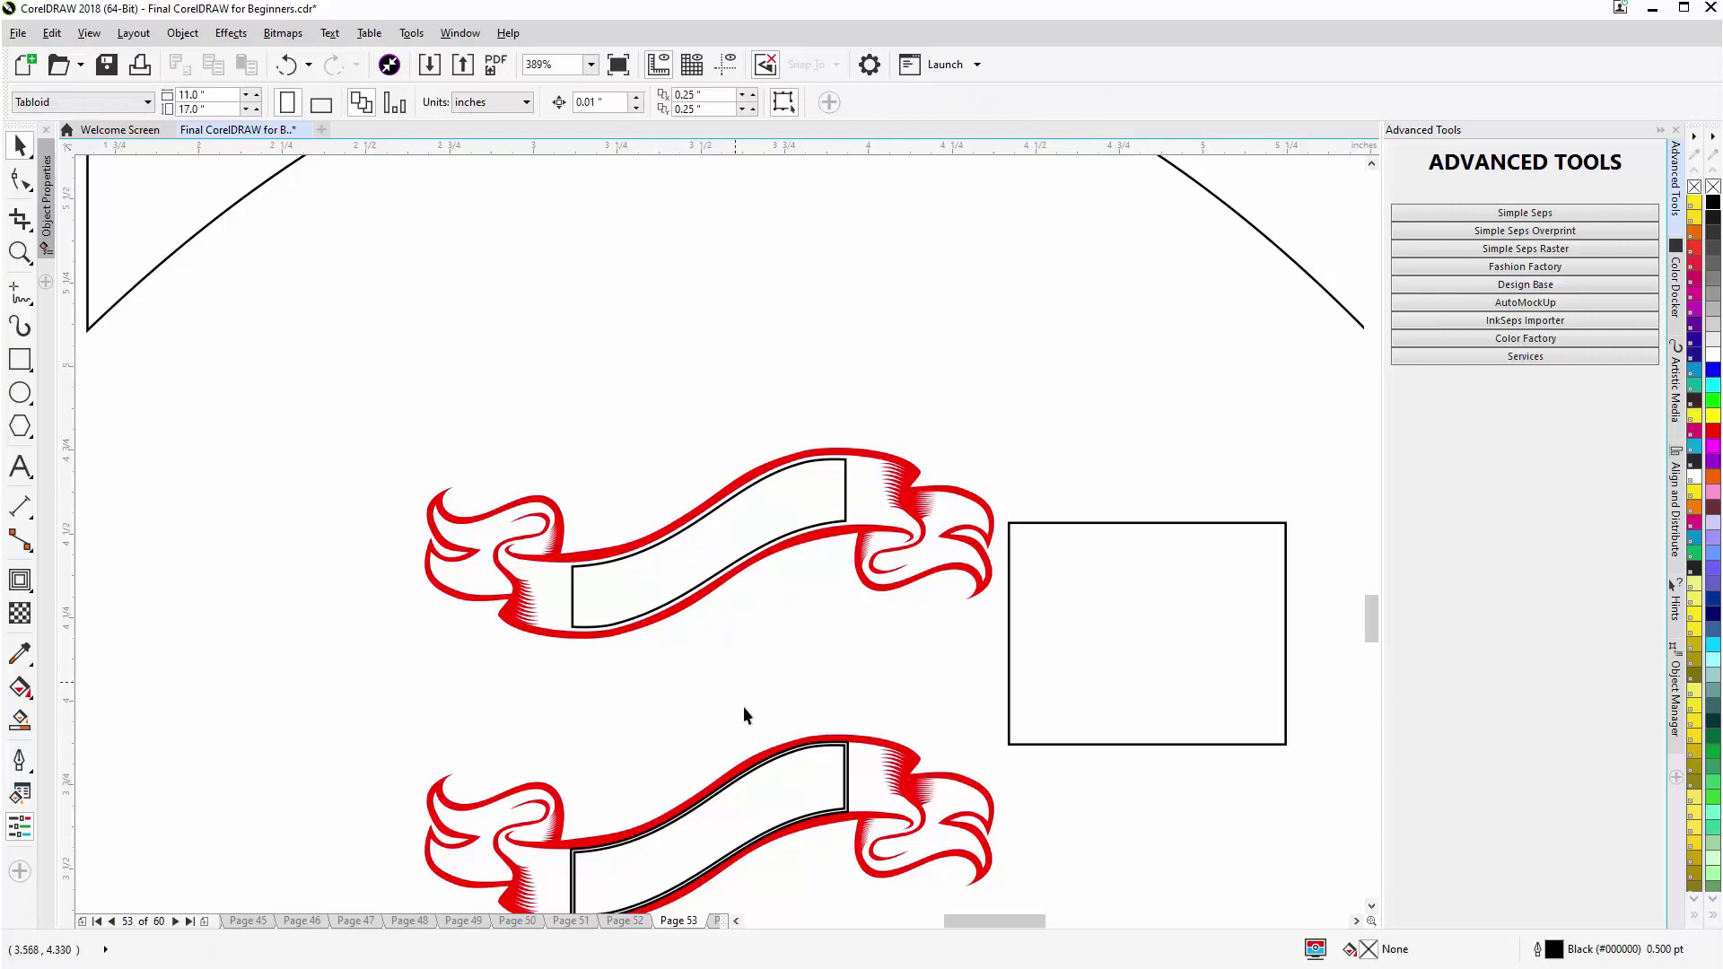
pyautogui.scroll(-2, 744, 706)
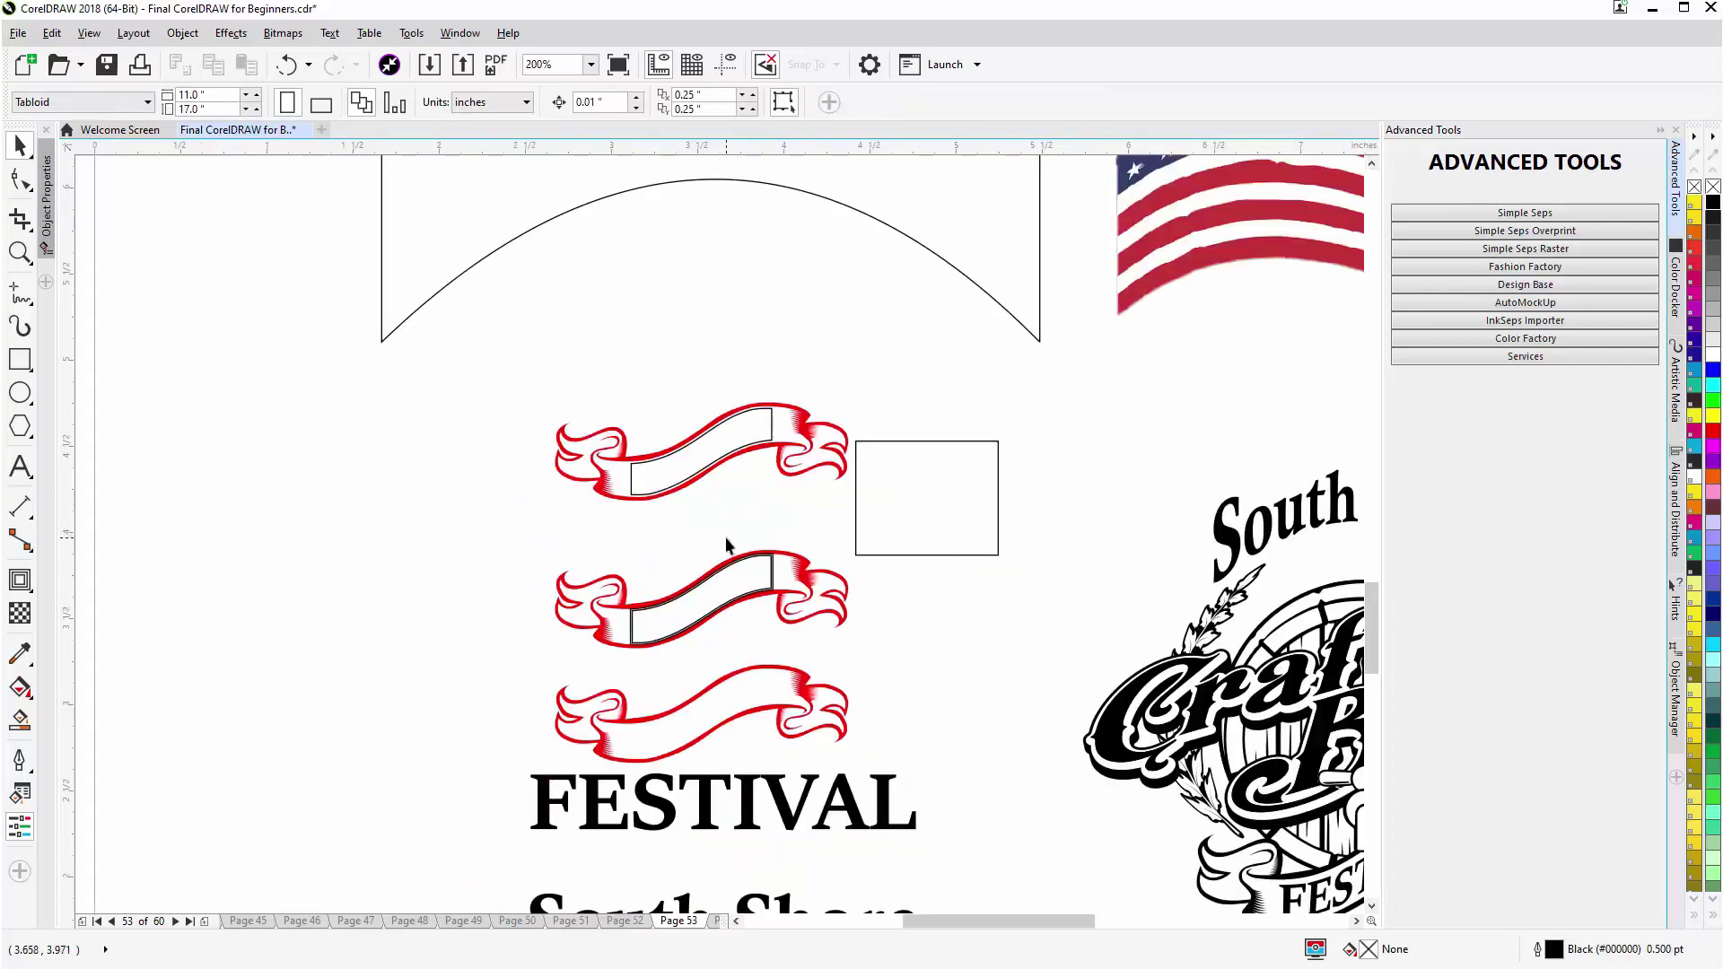
# Step: Apply an envelope to FESTIVAL copied from the top banner's wavy inner shape
pyautogui.click(708, 805)
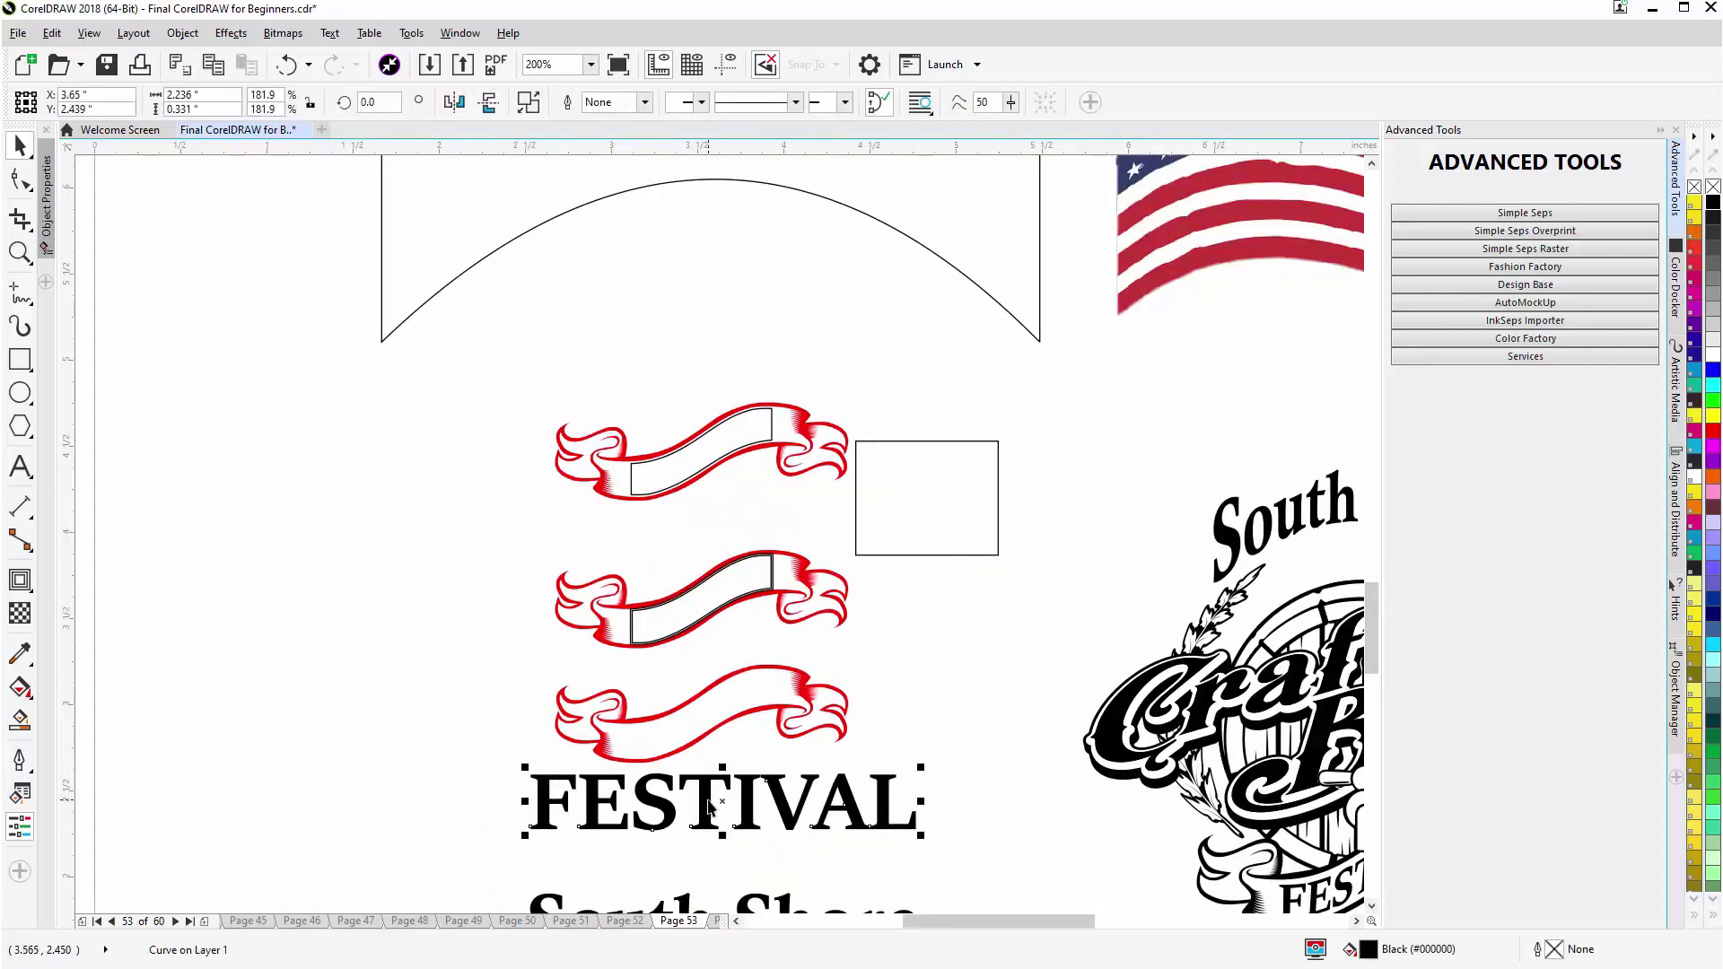
pyautogui.click(30, 589)
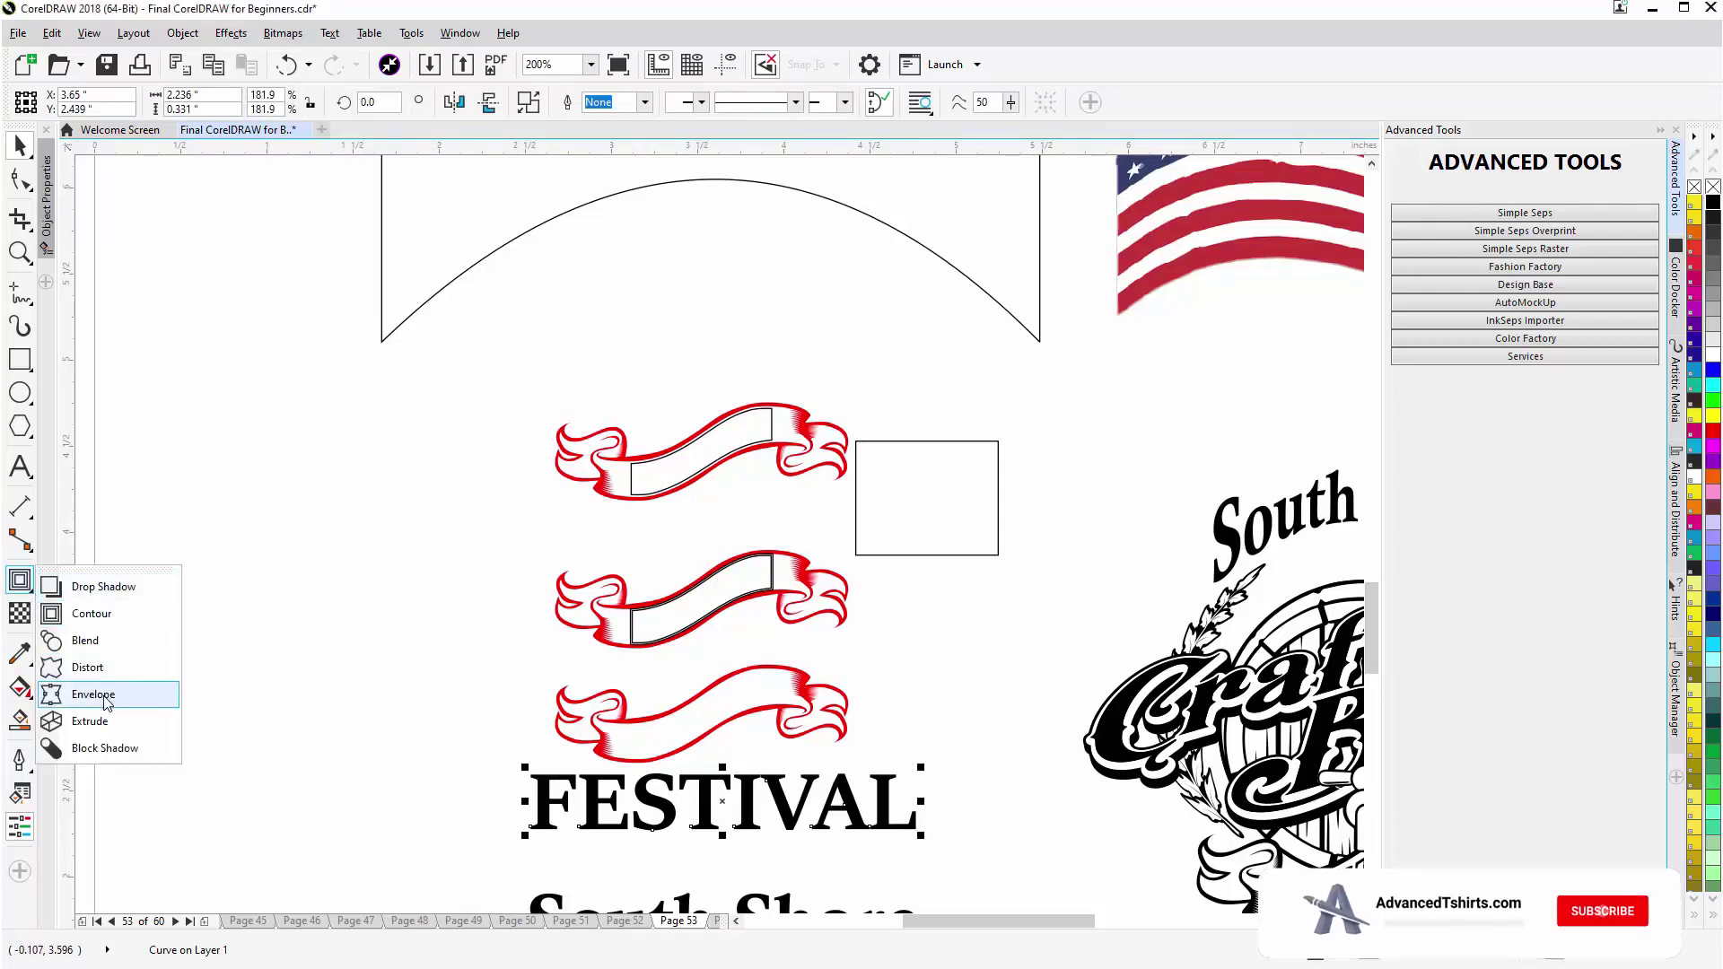
pyautogui.click(94, 695)
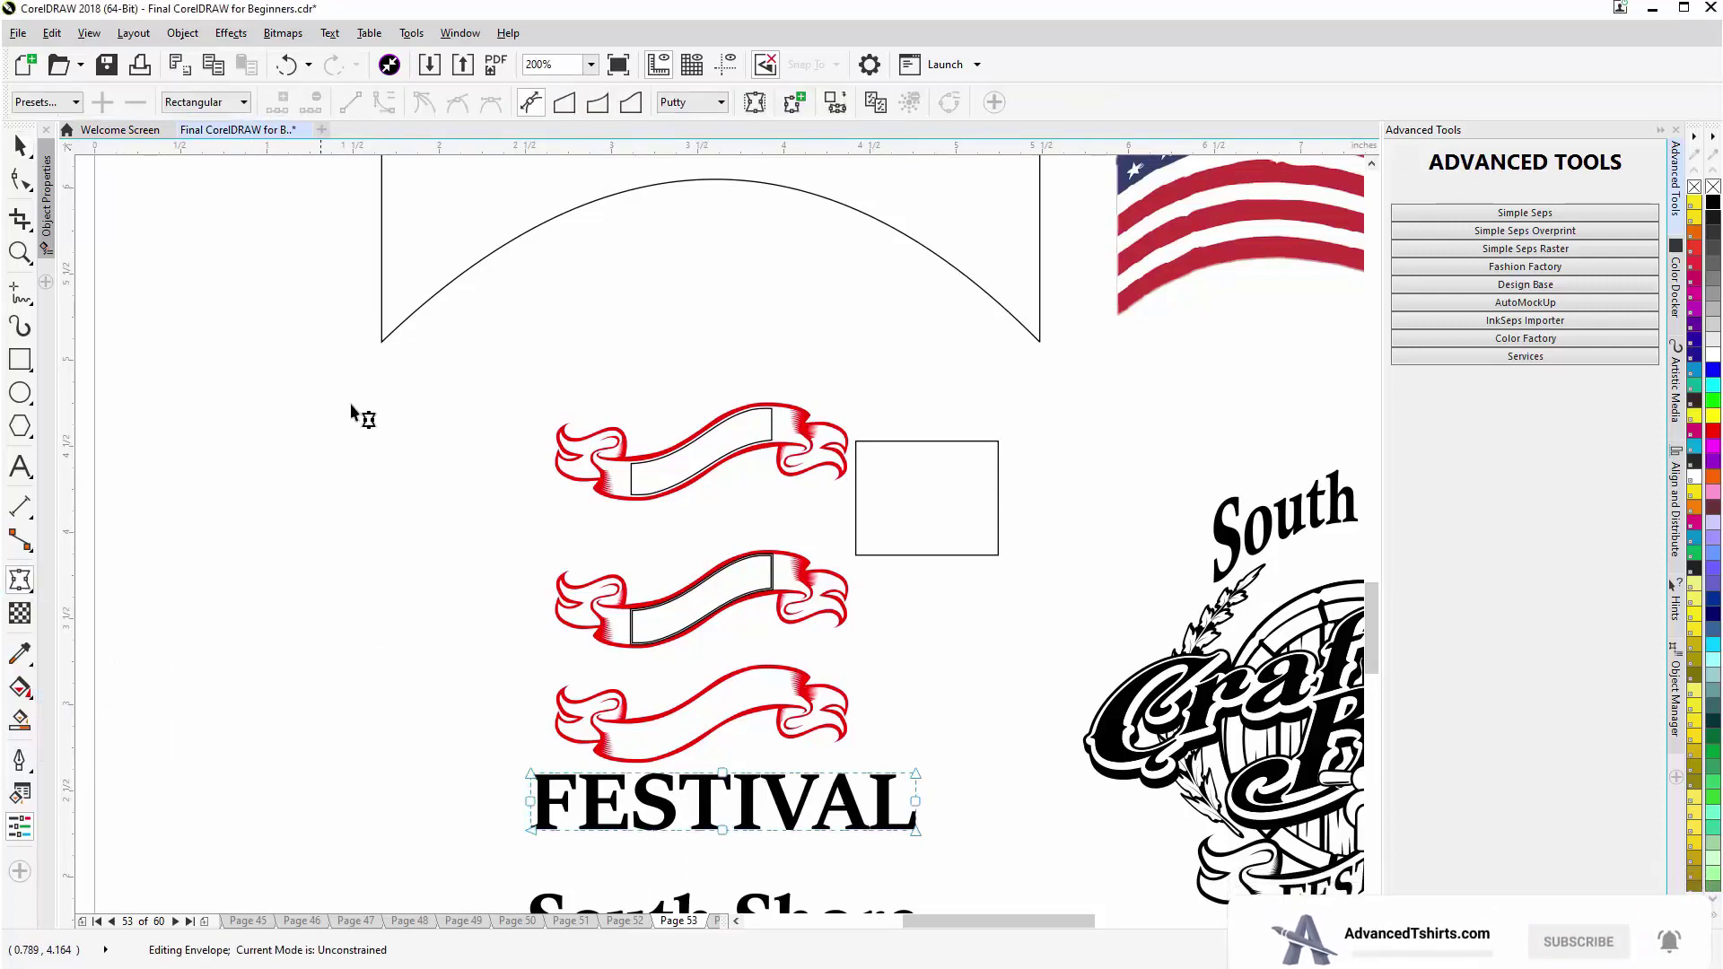
pyautogui.click(839, 106)
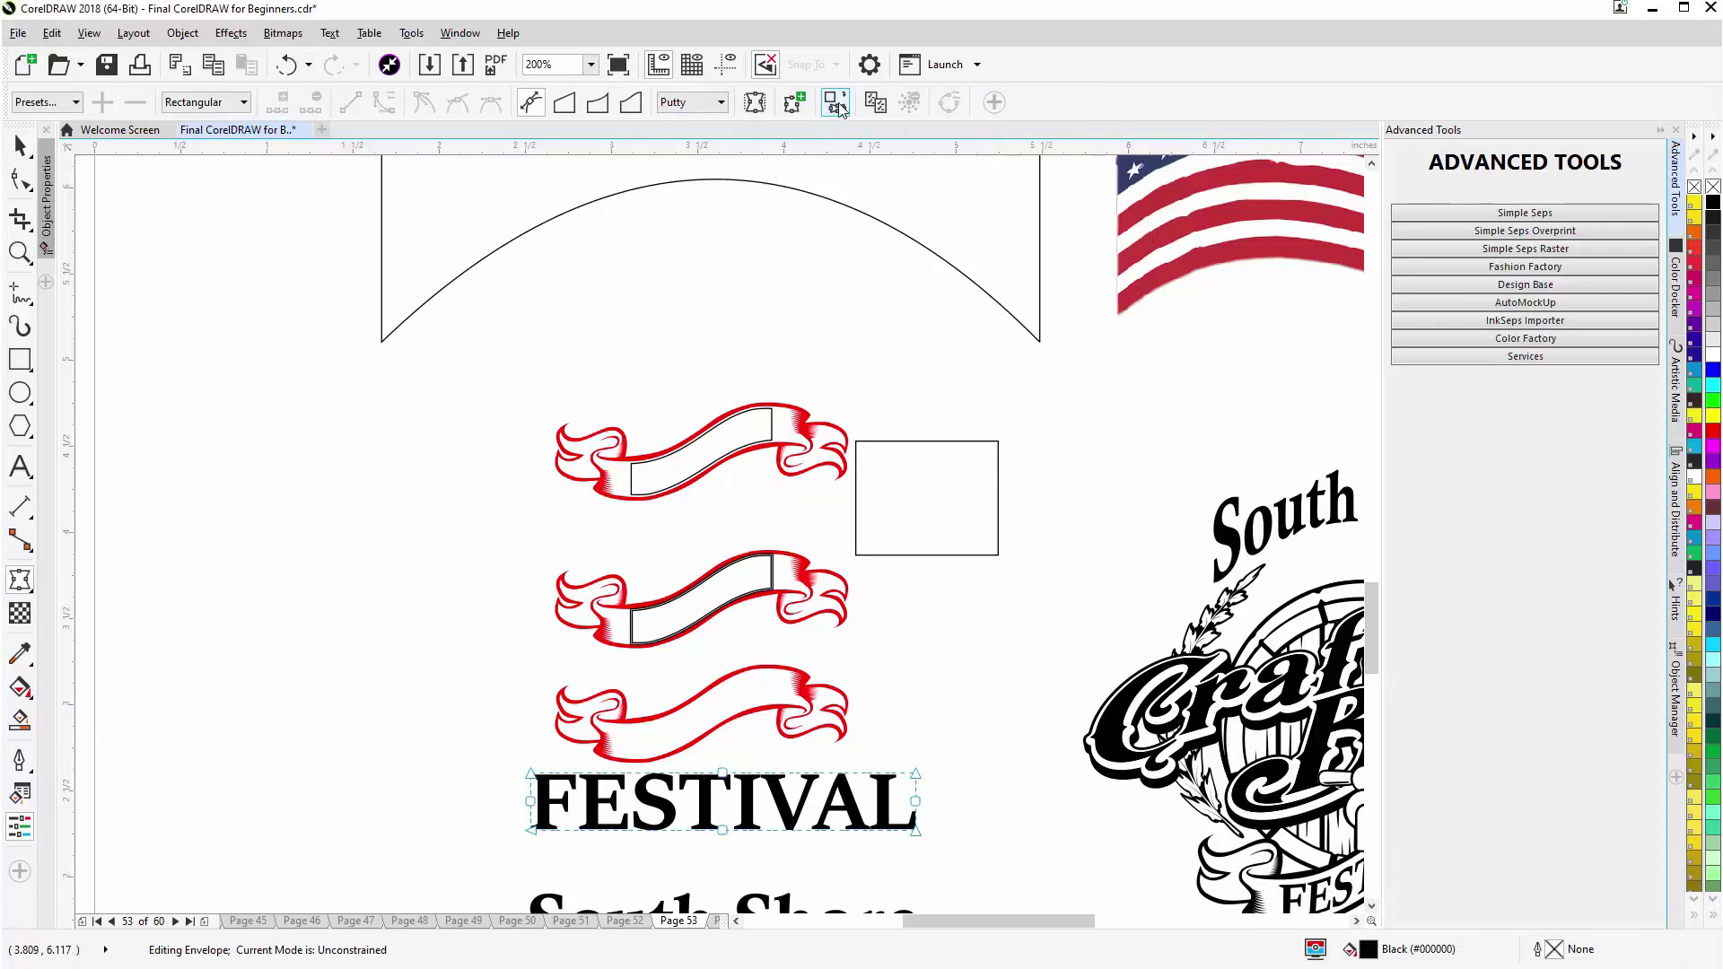
pyautogui.click(740, 432)
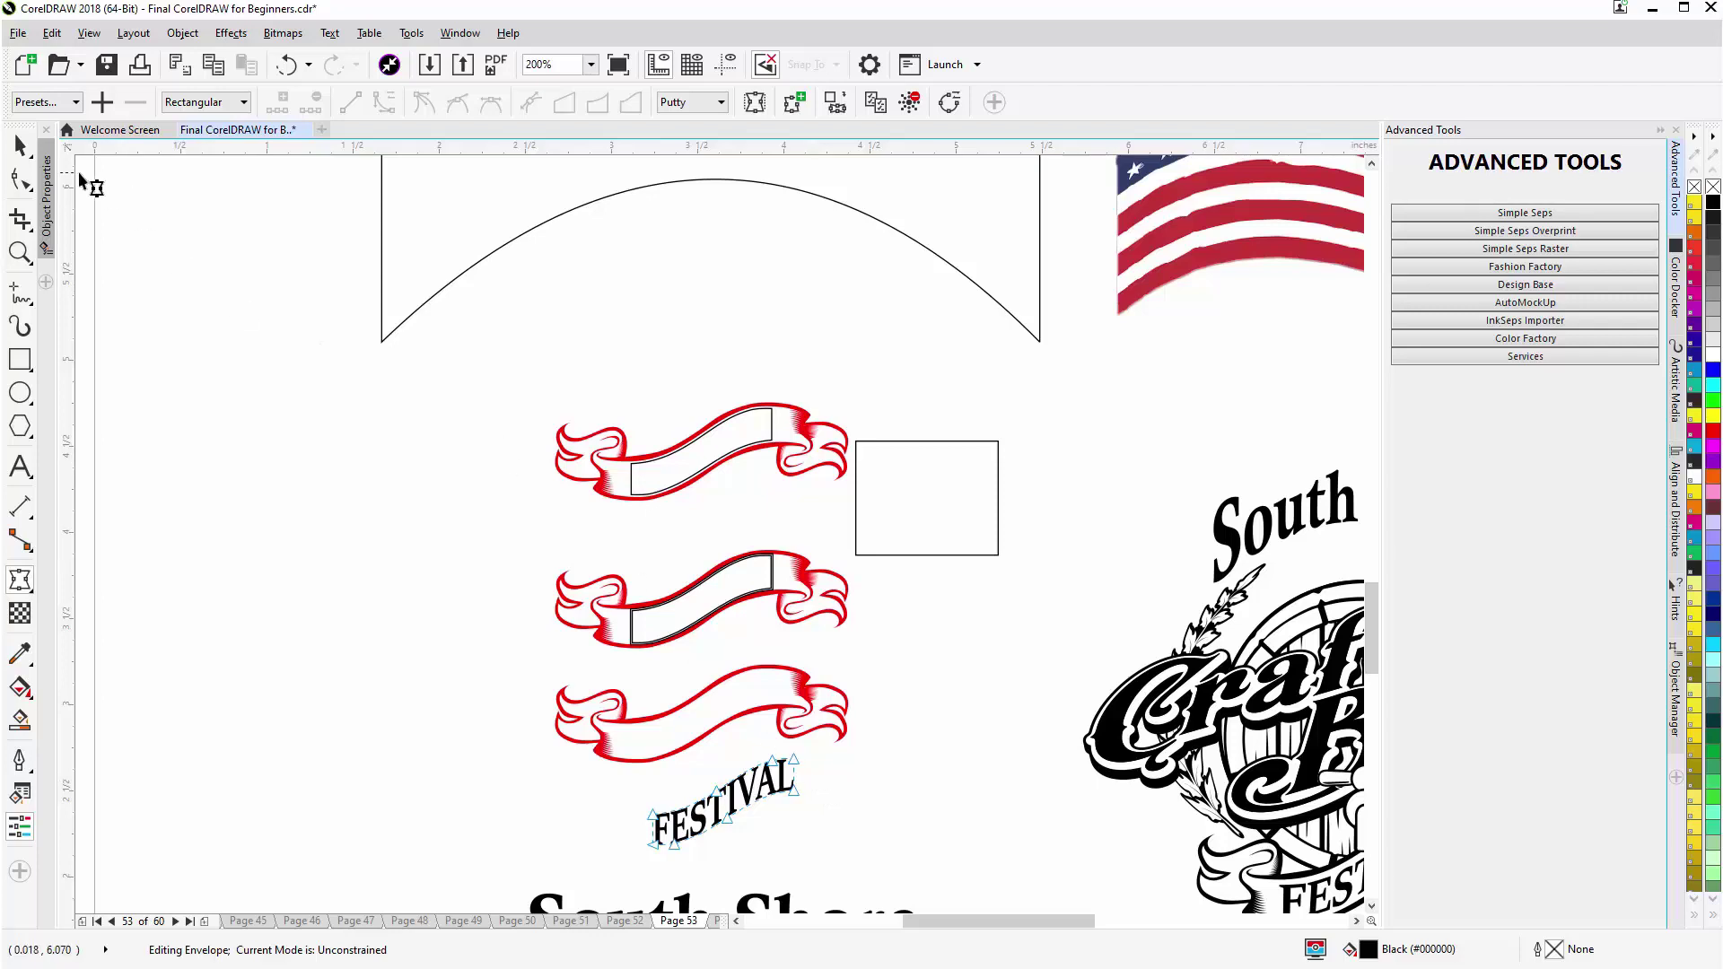
# Step: Delete the top banner's inner shape
pyautogui.click(20, 145)
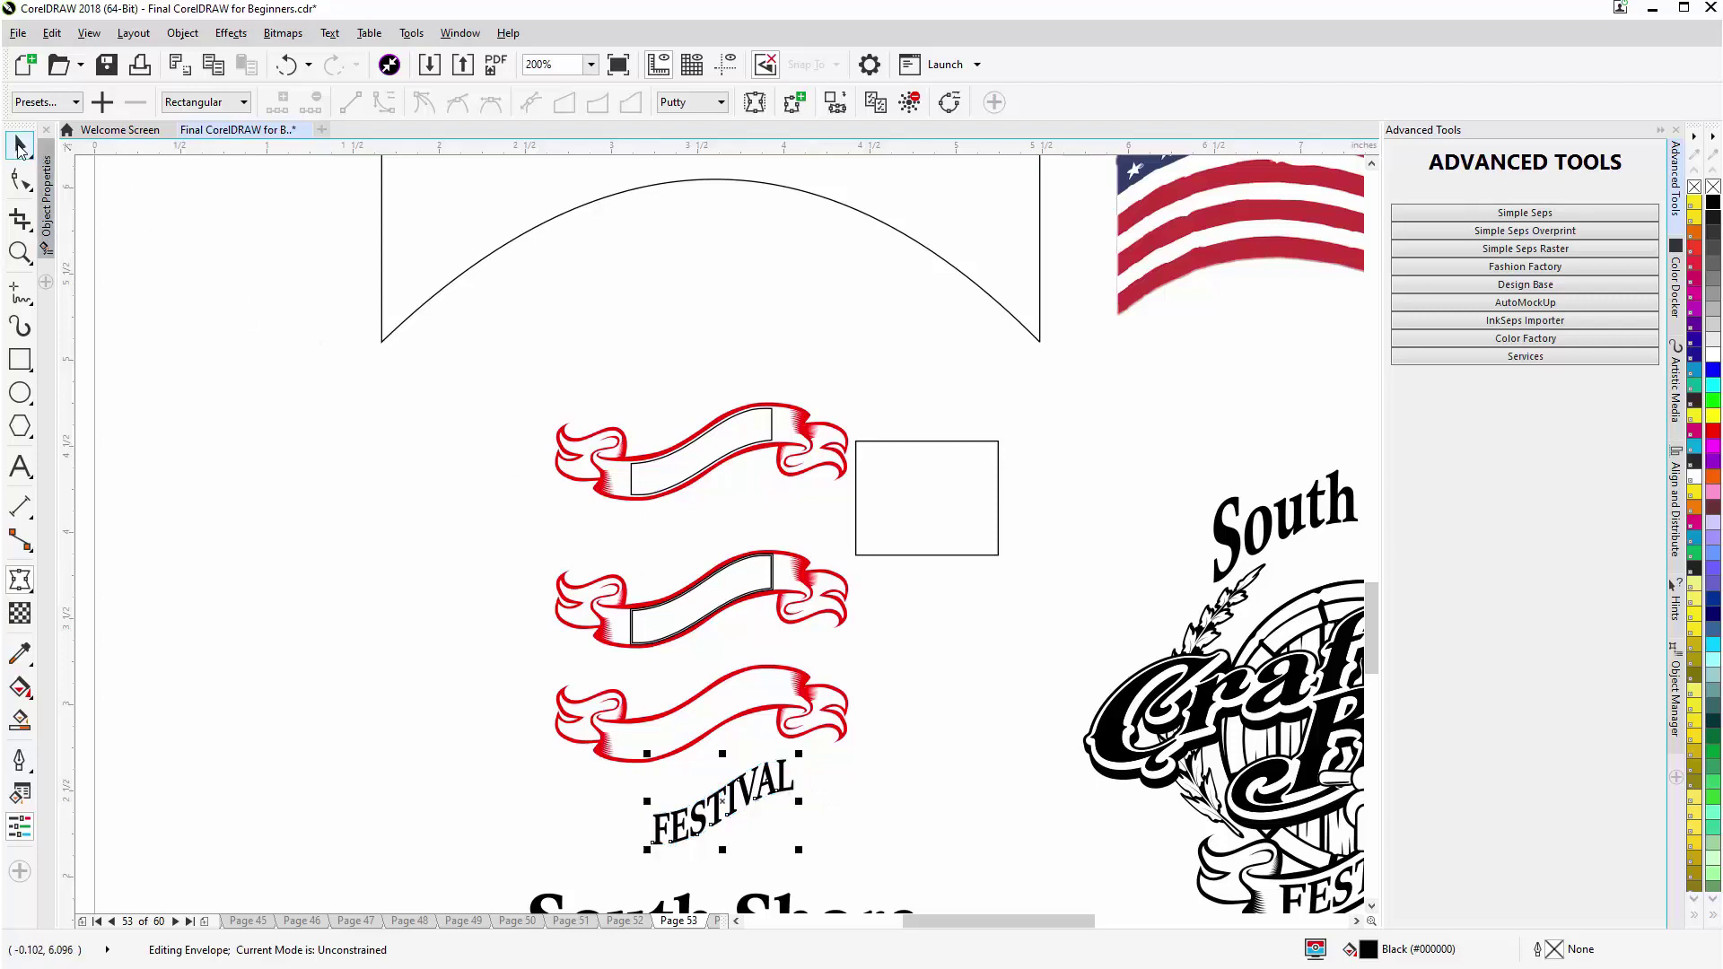
pyautogui.click(772, 435)
pyautogui.press('Delete')
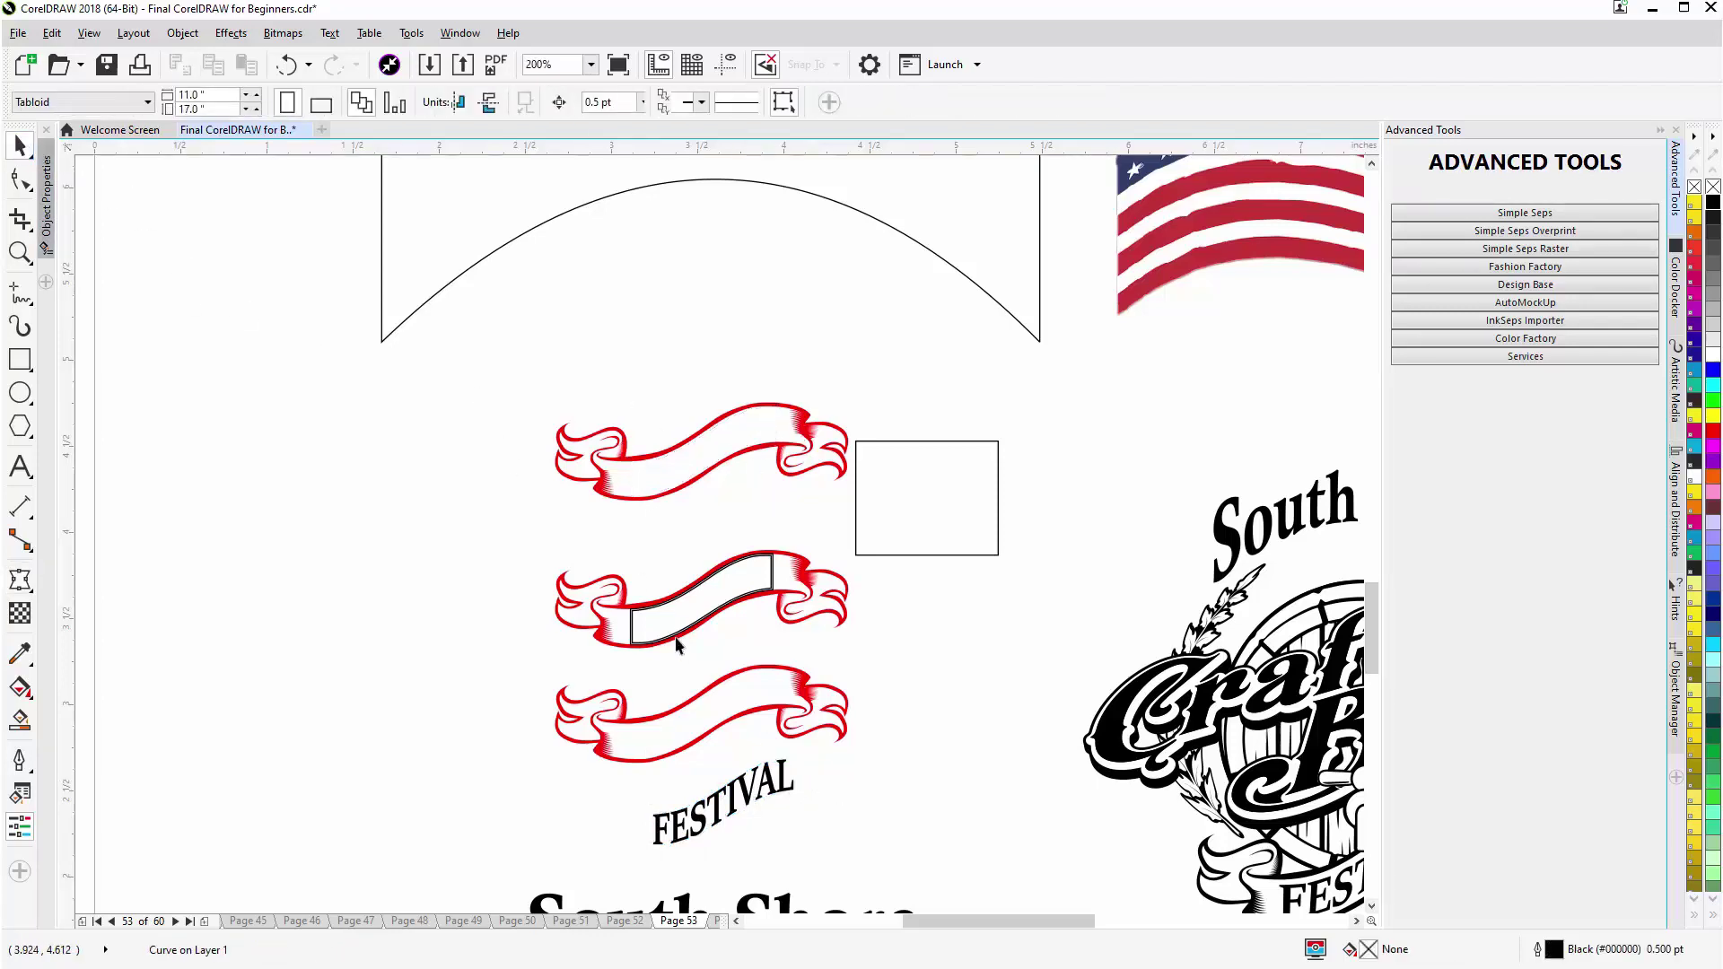
# Step: Move the wavy FESTIVAL text into the top red banner's middle band and fine-tune its position
pyautogui.click(717, 822)
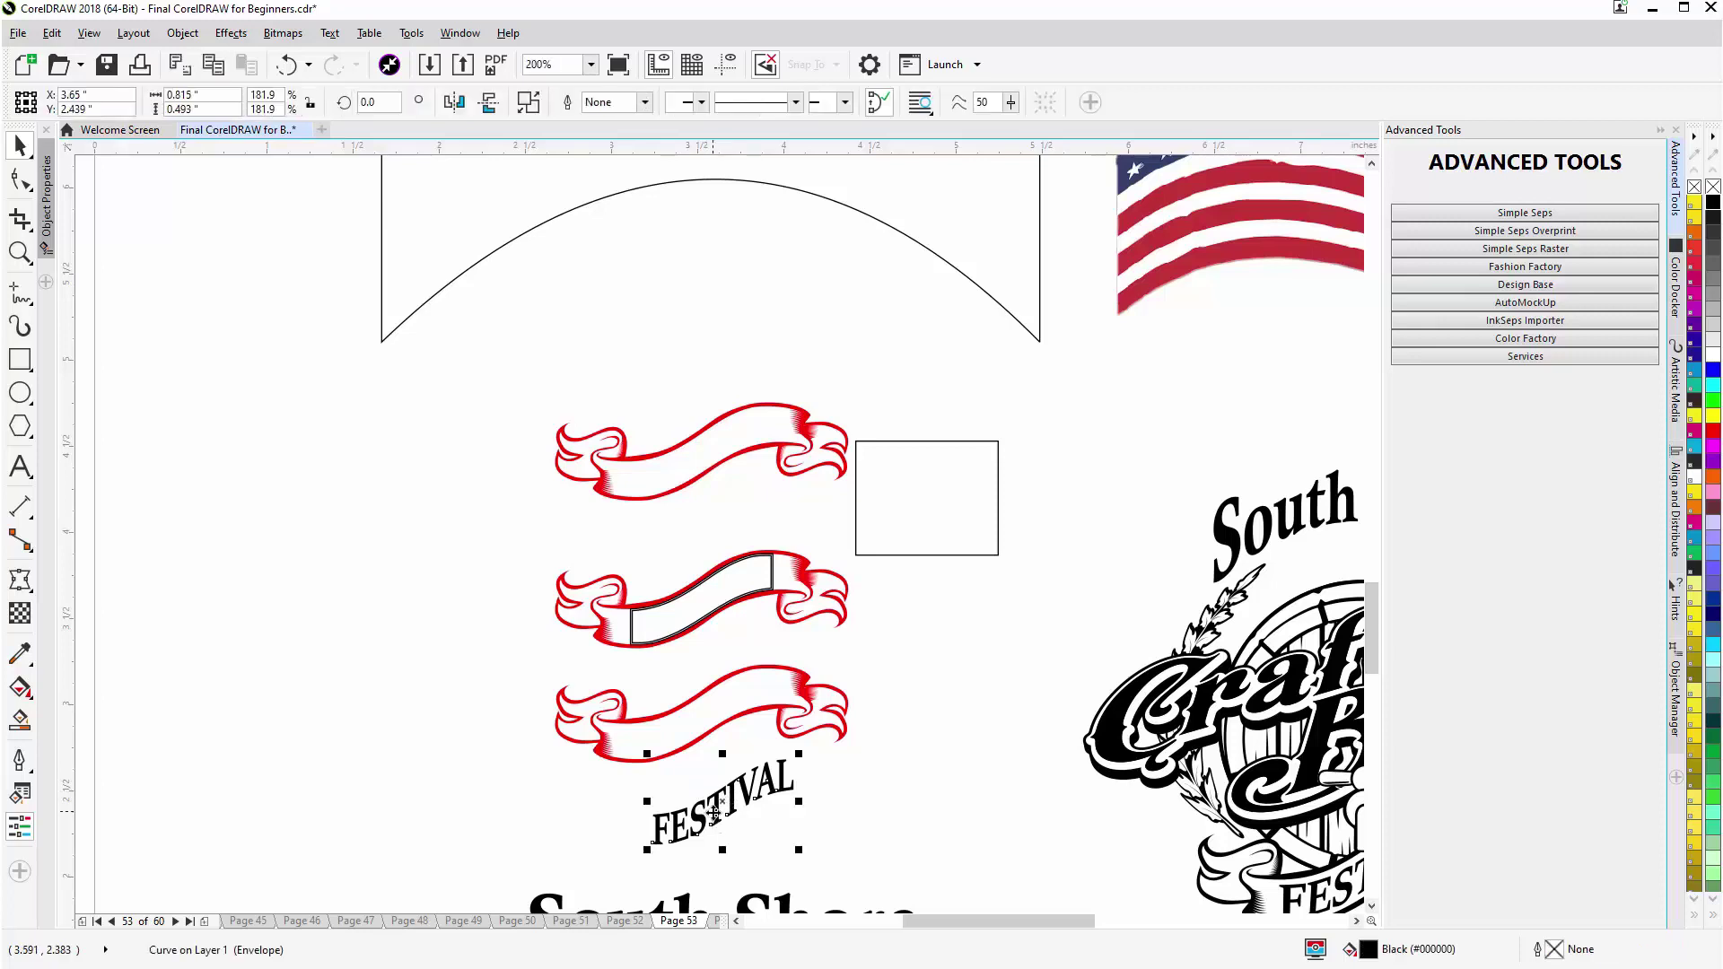
pyautogui.moveTo(718, 812); pyautogui.dragTo(705, 466)
pyautogui.scroll(2, 705, 467)
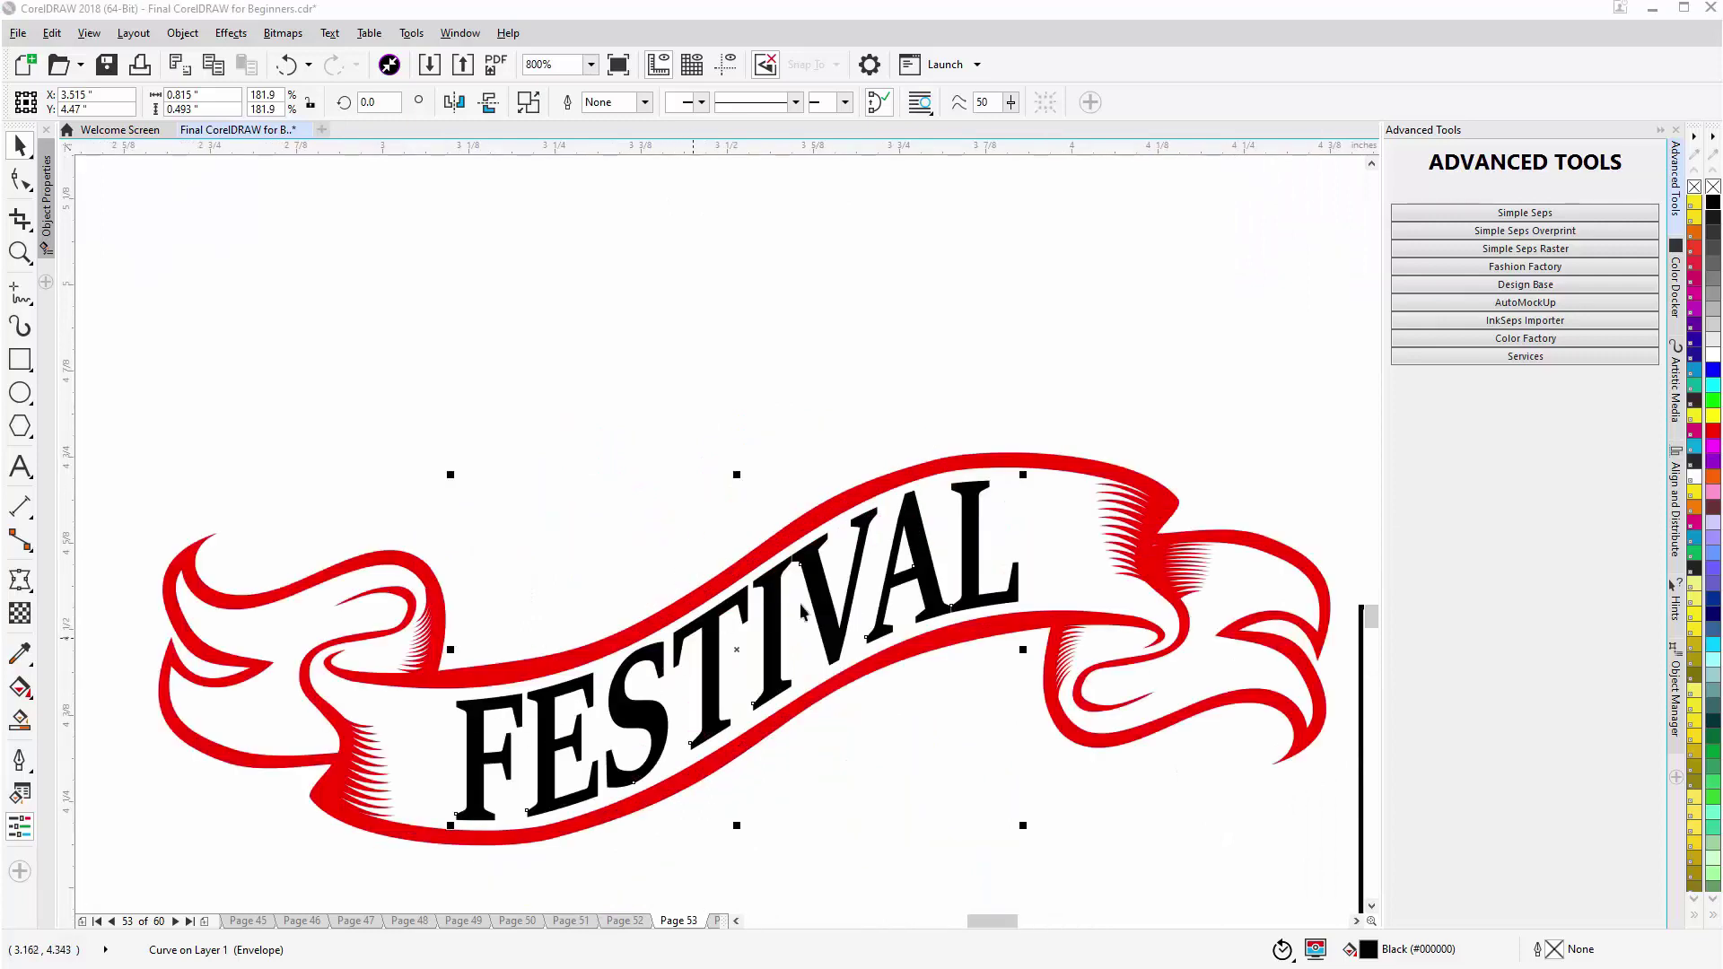
pyautogui.moveTo(844, 621); pyautogui.dragTo(857, 625)
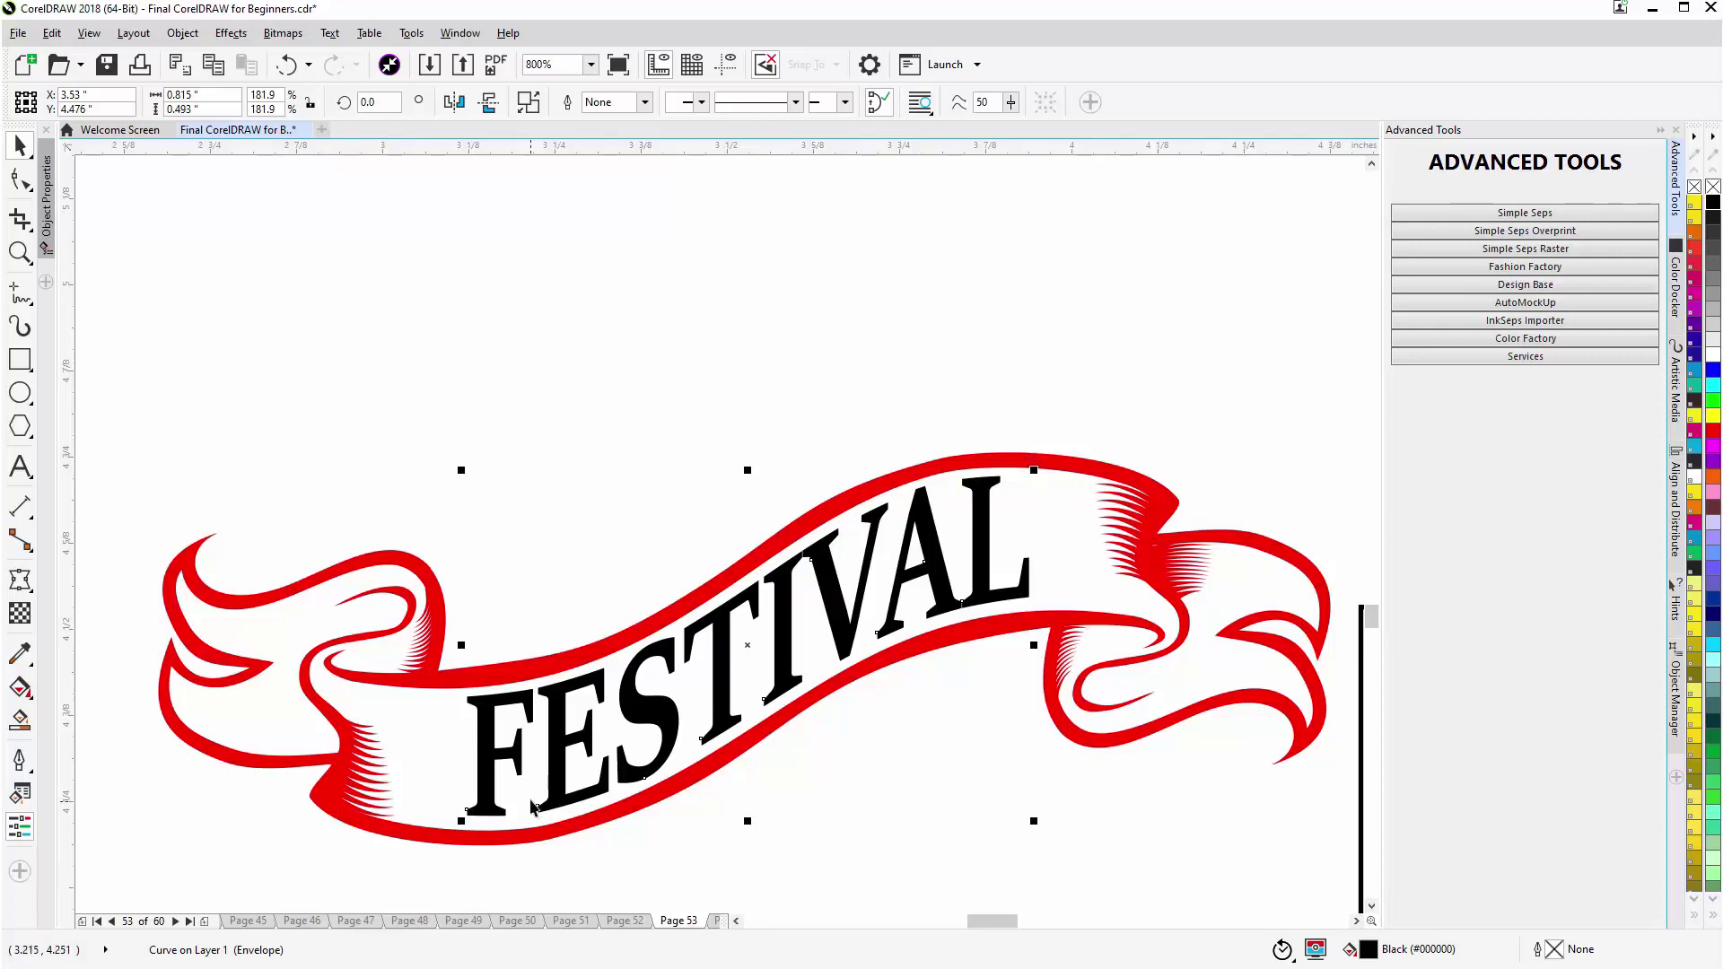
pyautogui.scroll(-3, 798, 386)
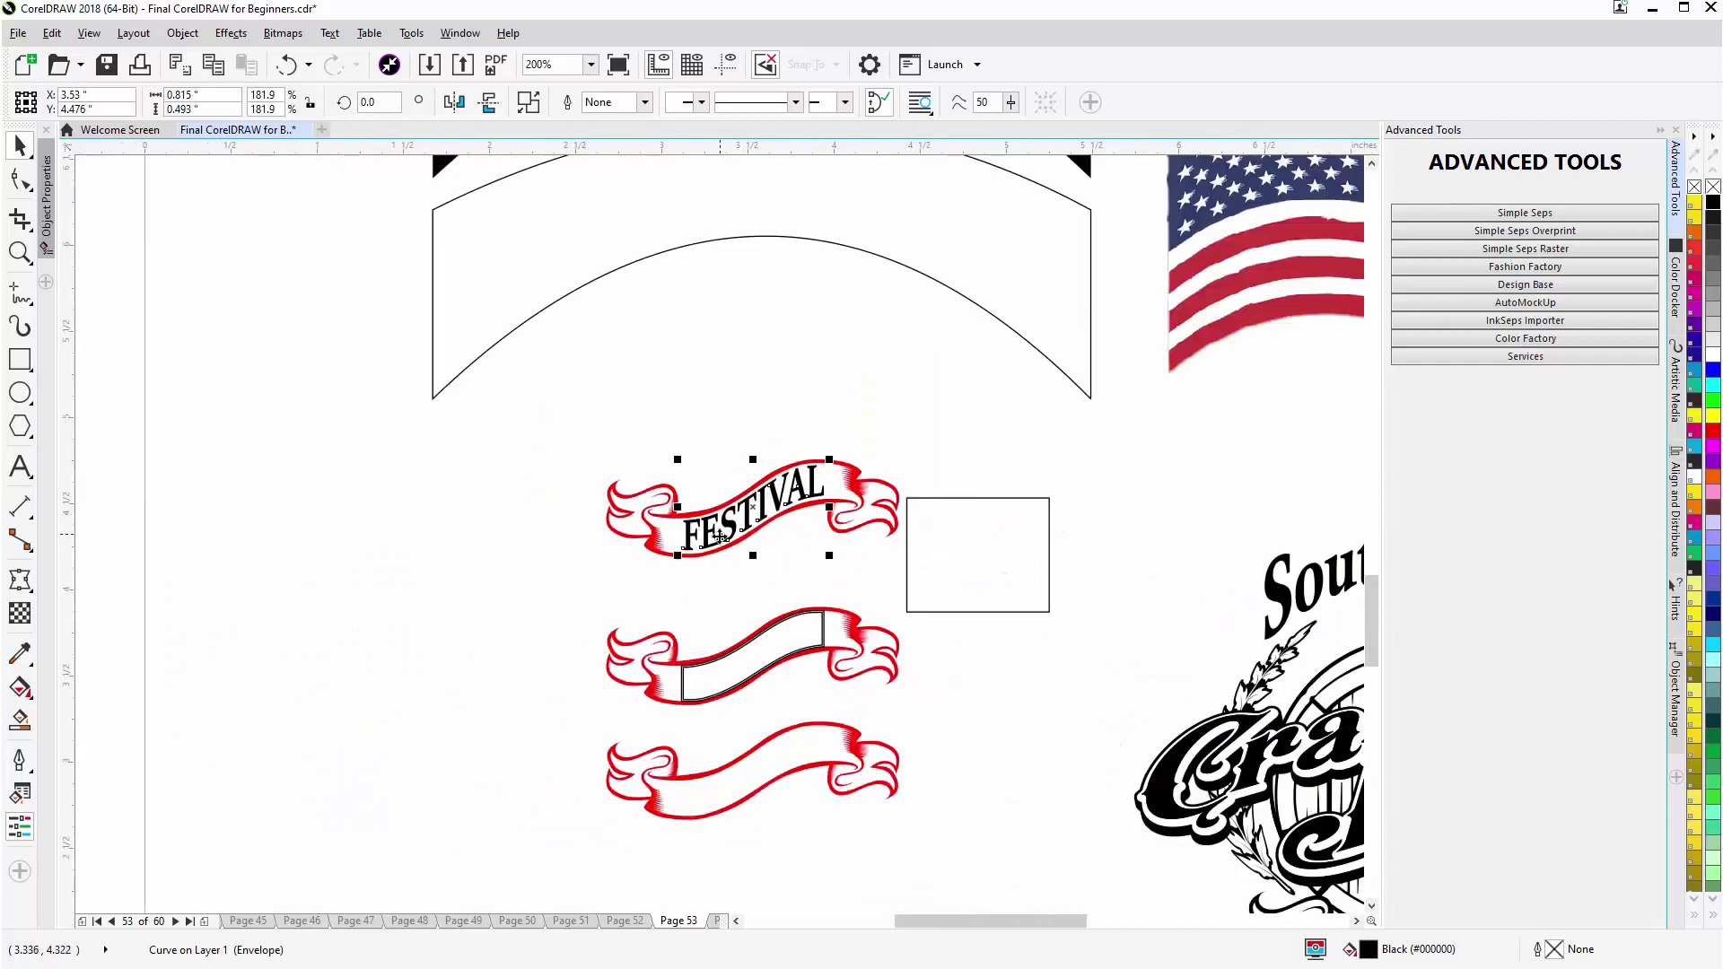
pyautogui.scroll(-1, 1087, 815)
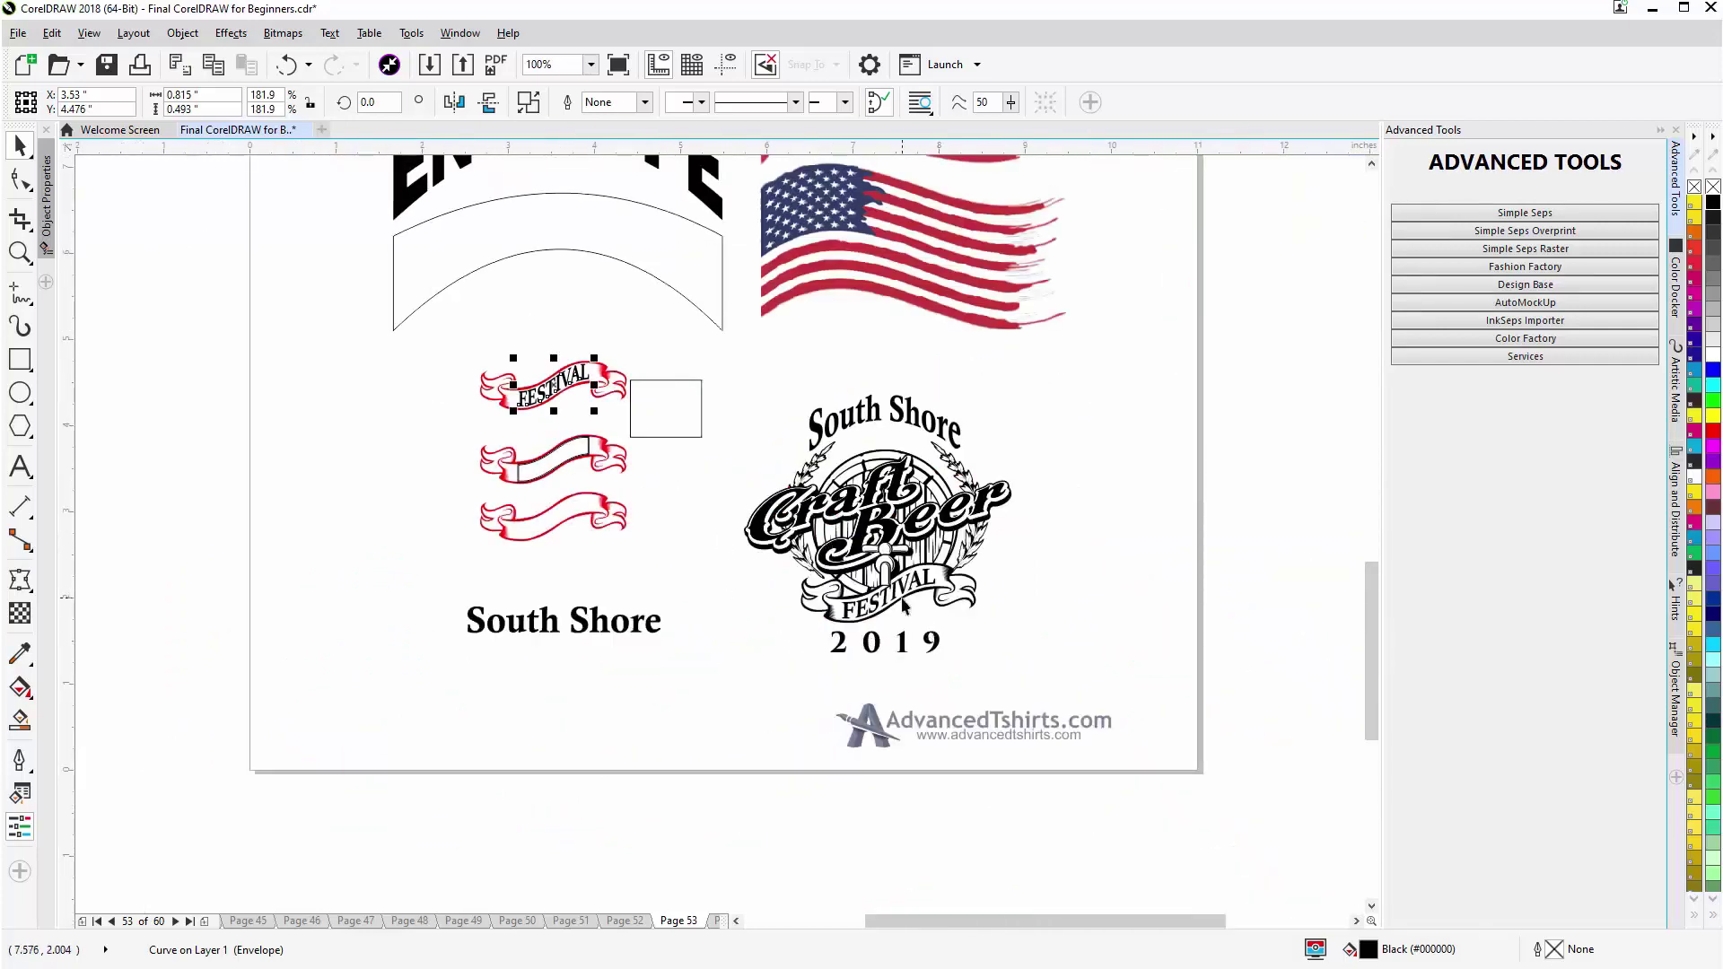
pyautogui.scroll(1, 901, 596)
pyautogui.scroll(1, 709, 543)
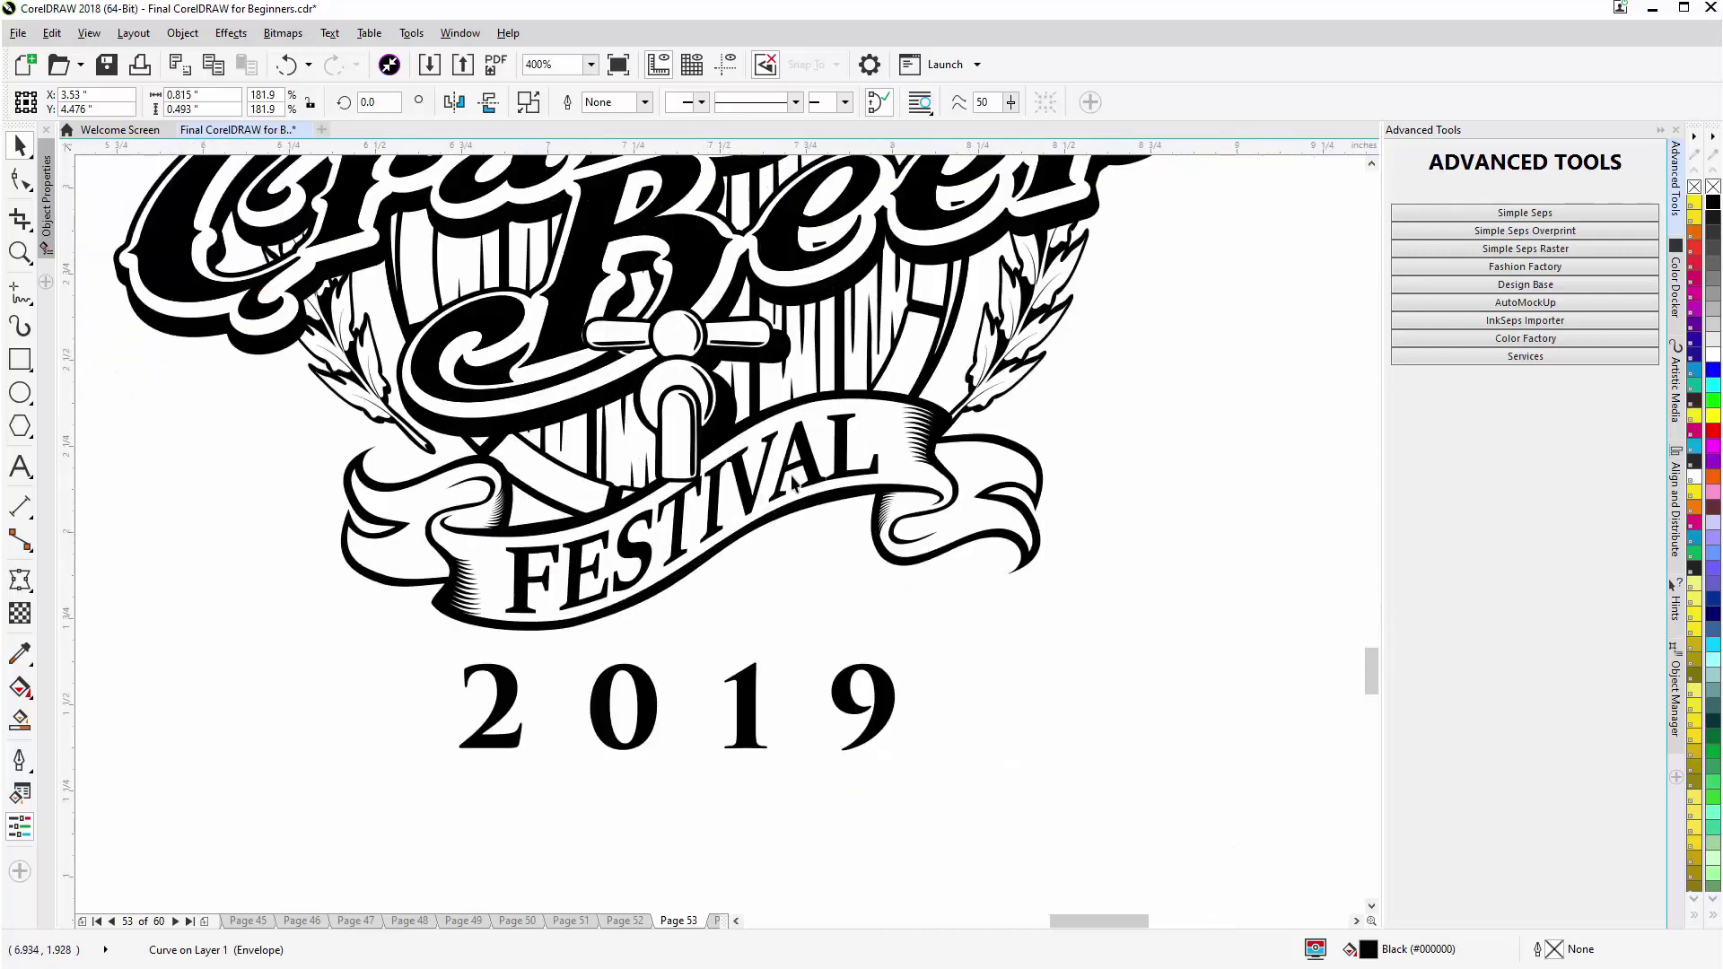
pyautogui.scroll(-1, 842, 463)
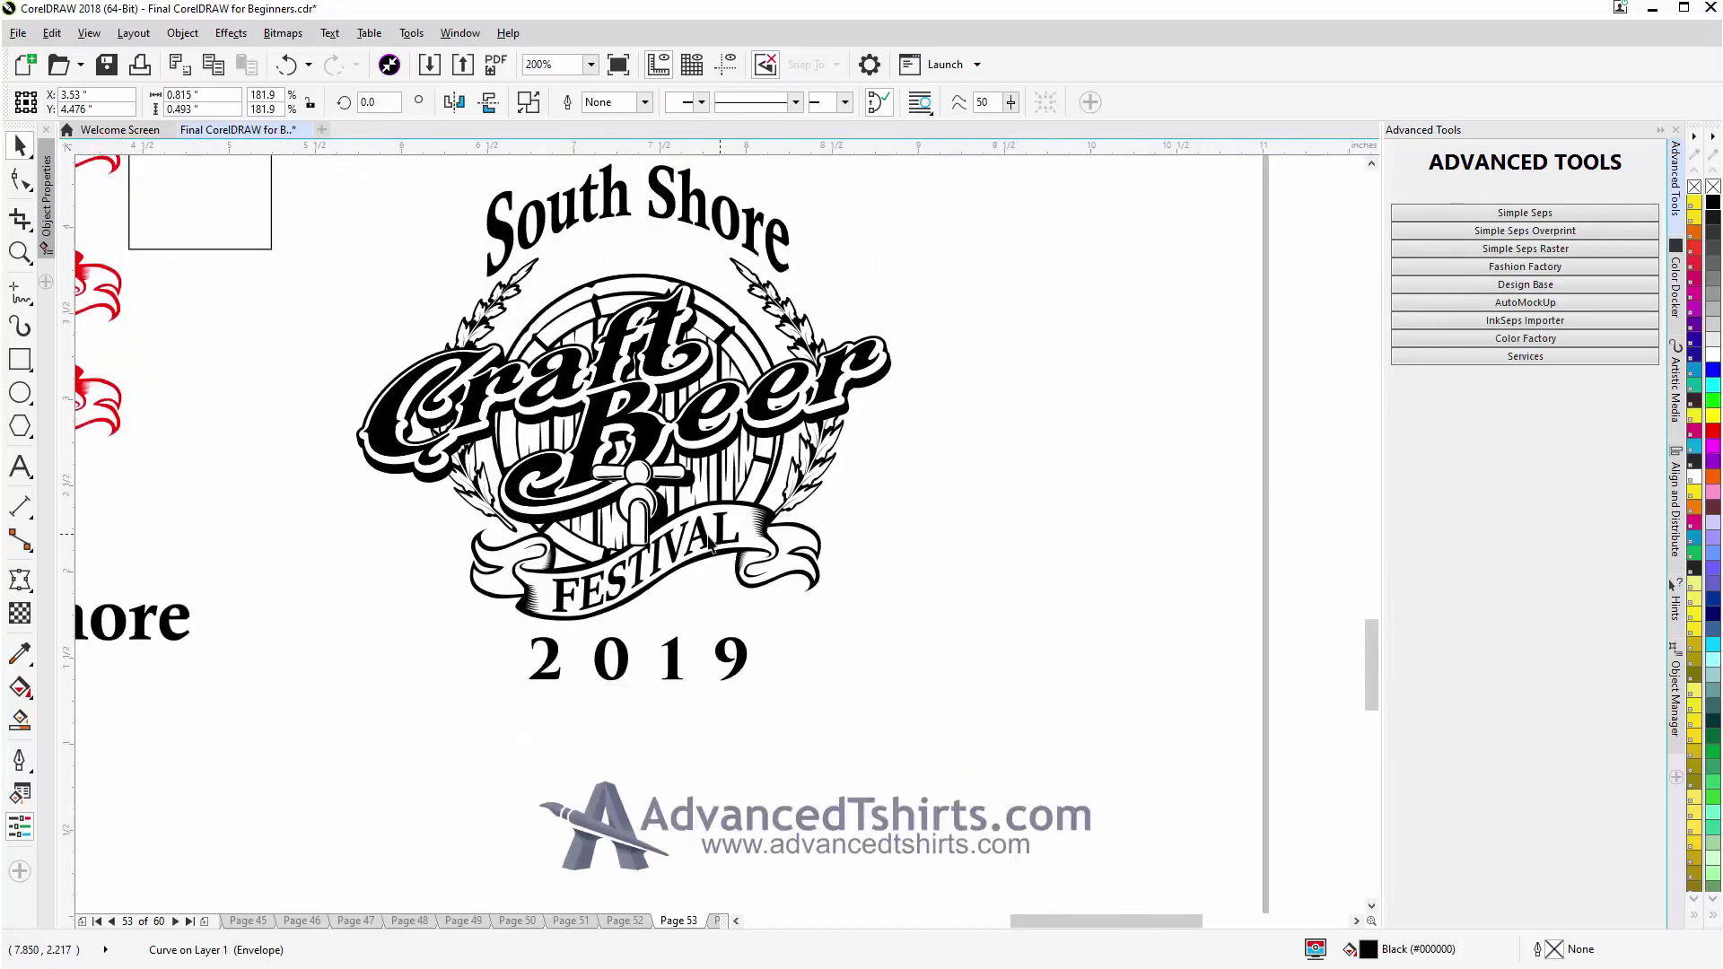
pyautogui.scroll(-1, 277, 228)
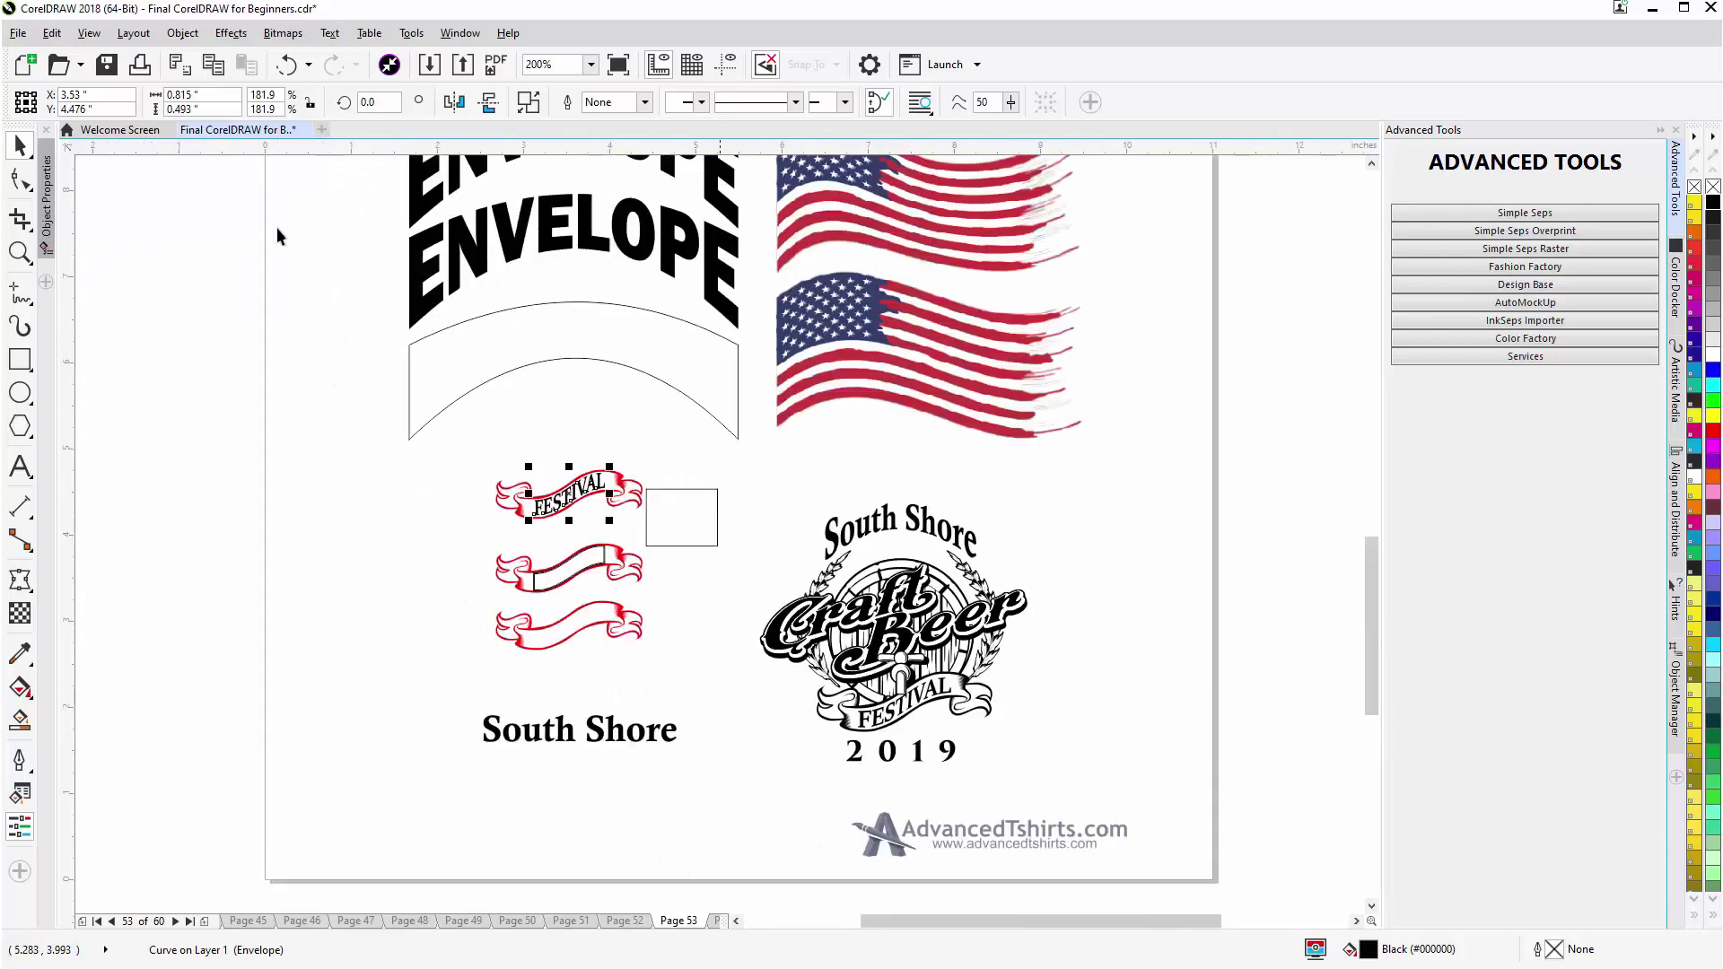
# Step: Delete the logo's arched South Shore text and move the flat South Shore text above the logo
pyautogui.click(869, 537)
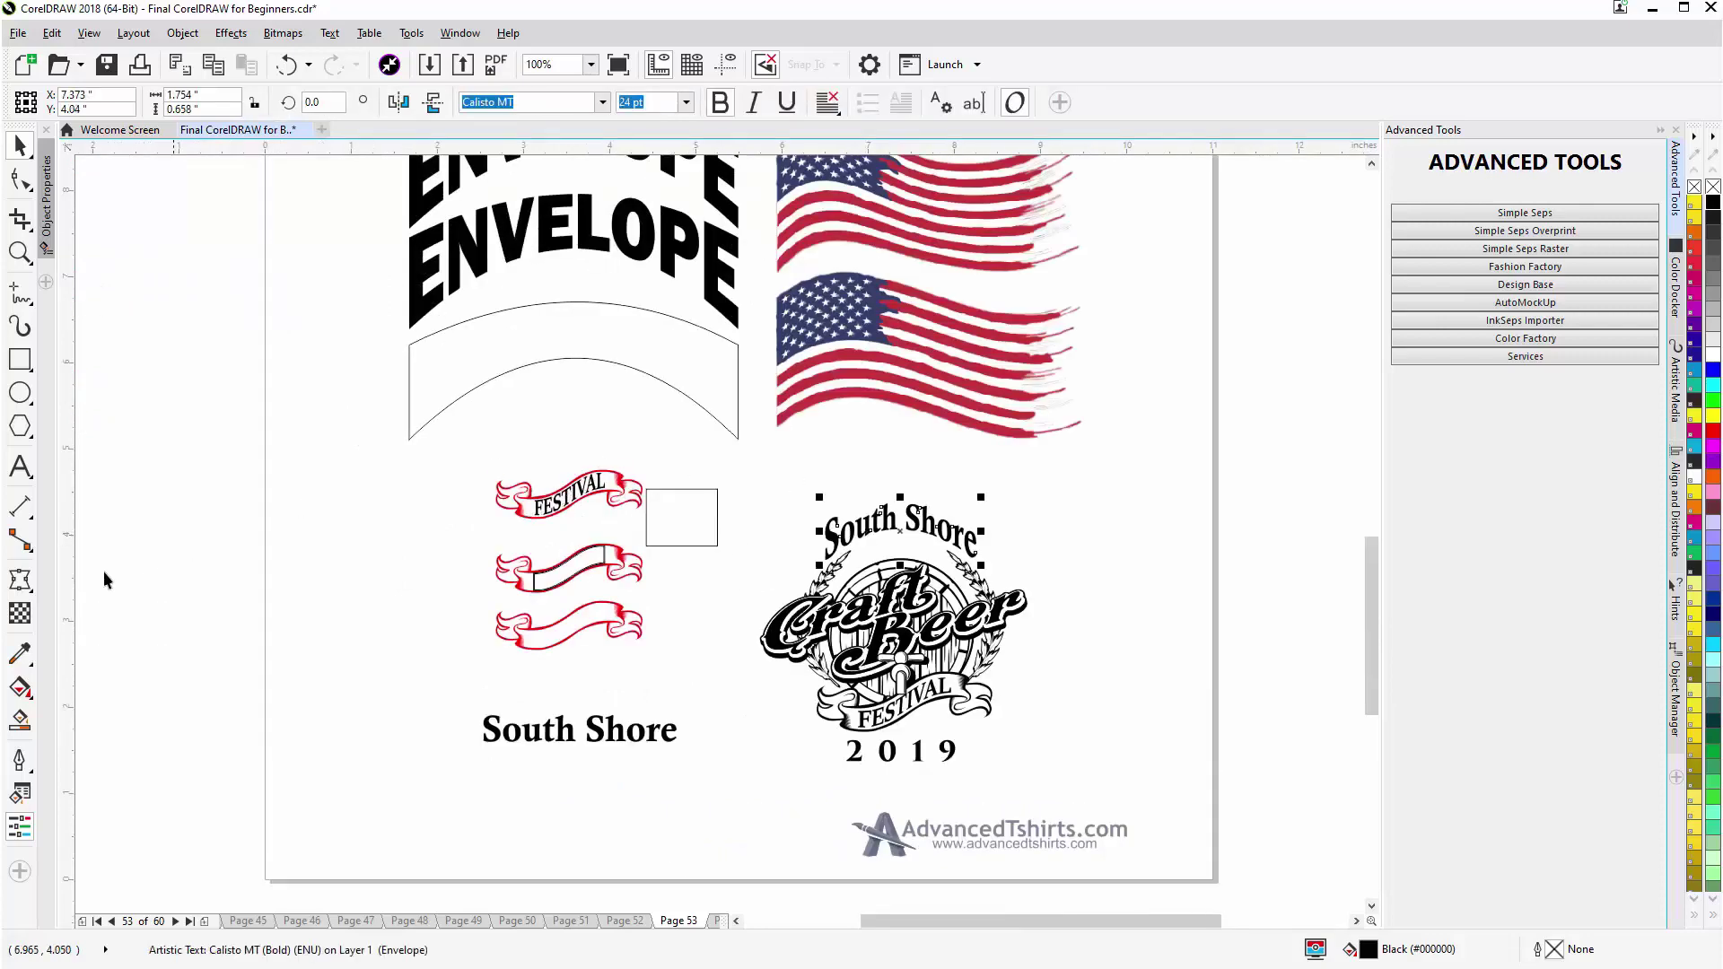
pyautogui.click(20, 579)
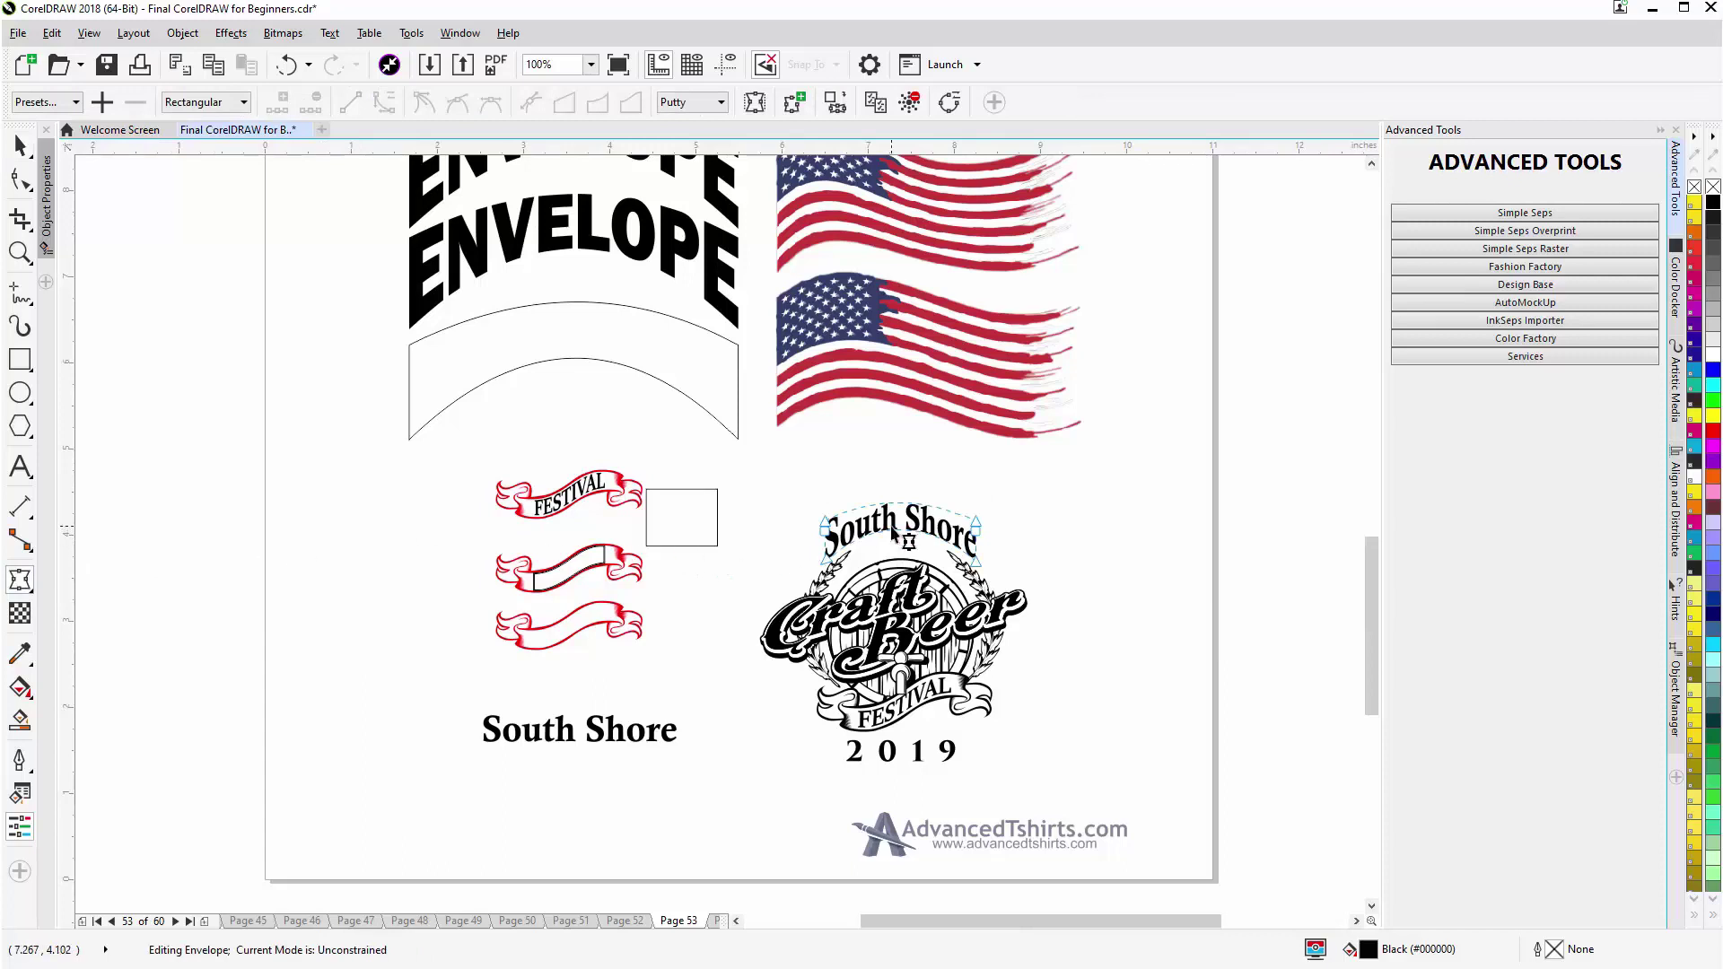
pyautogui.click(19, 145)
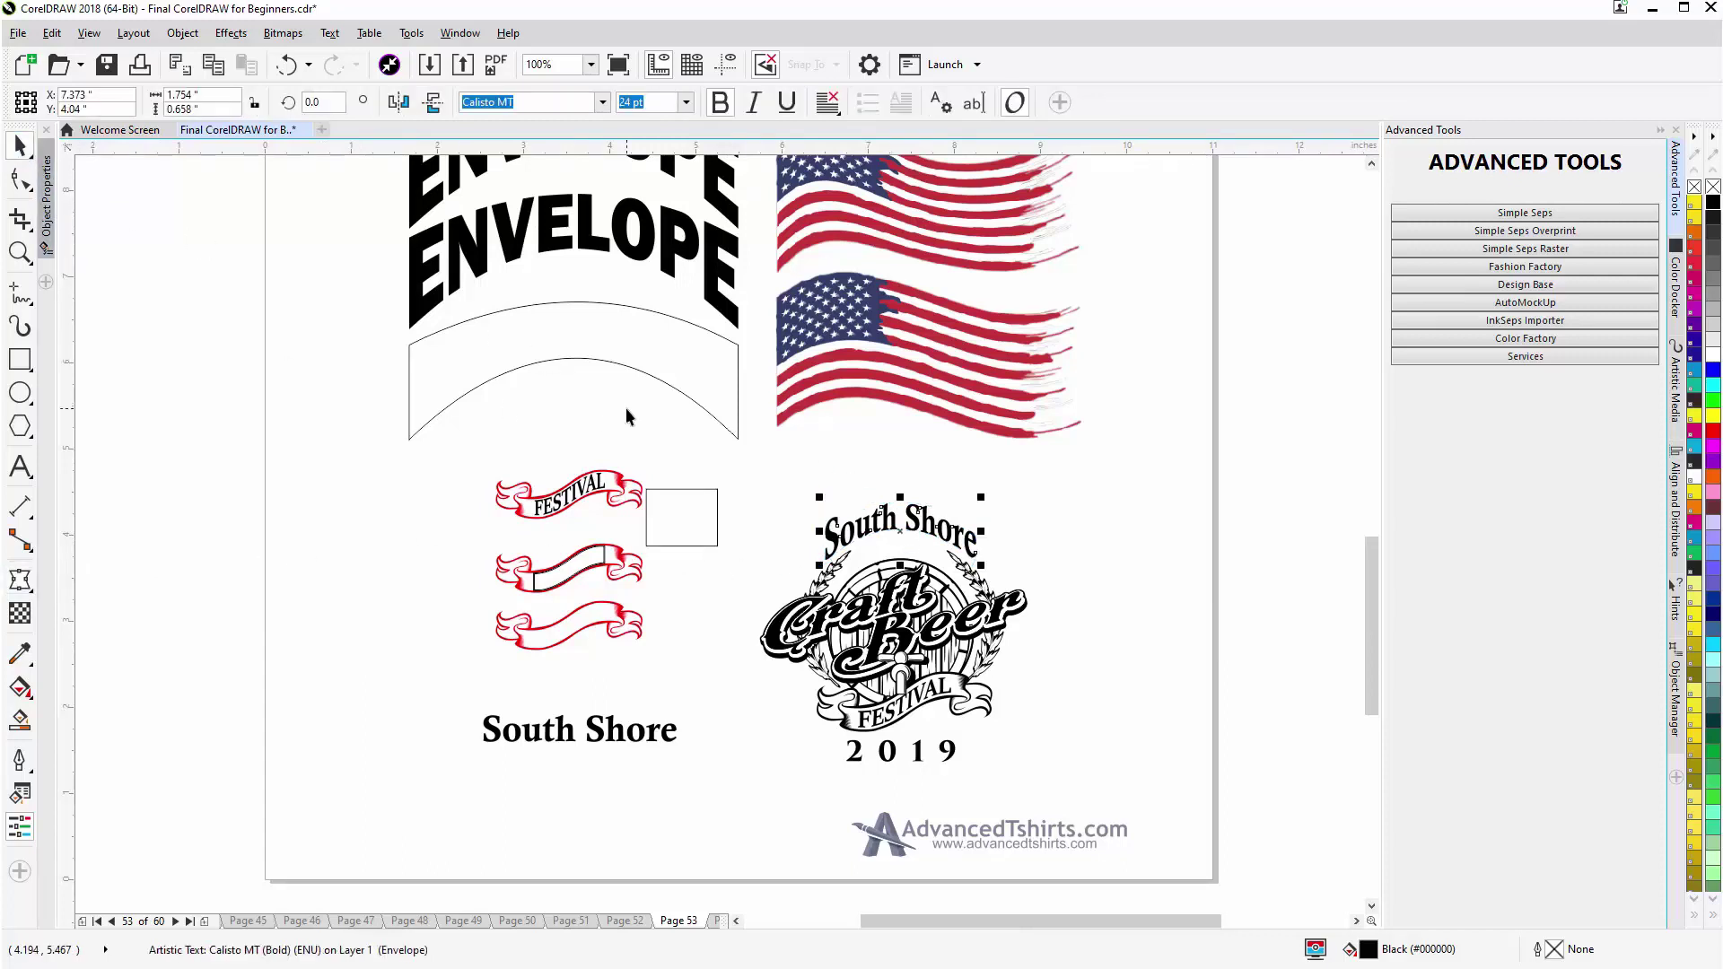
pyautogui.press('Delete')
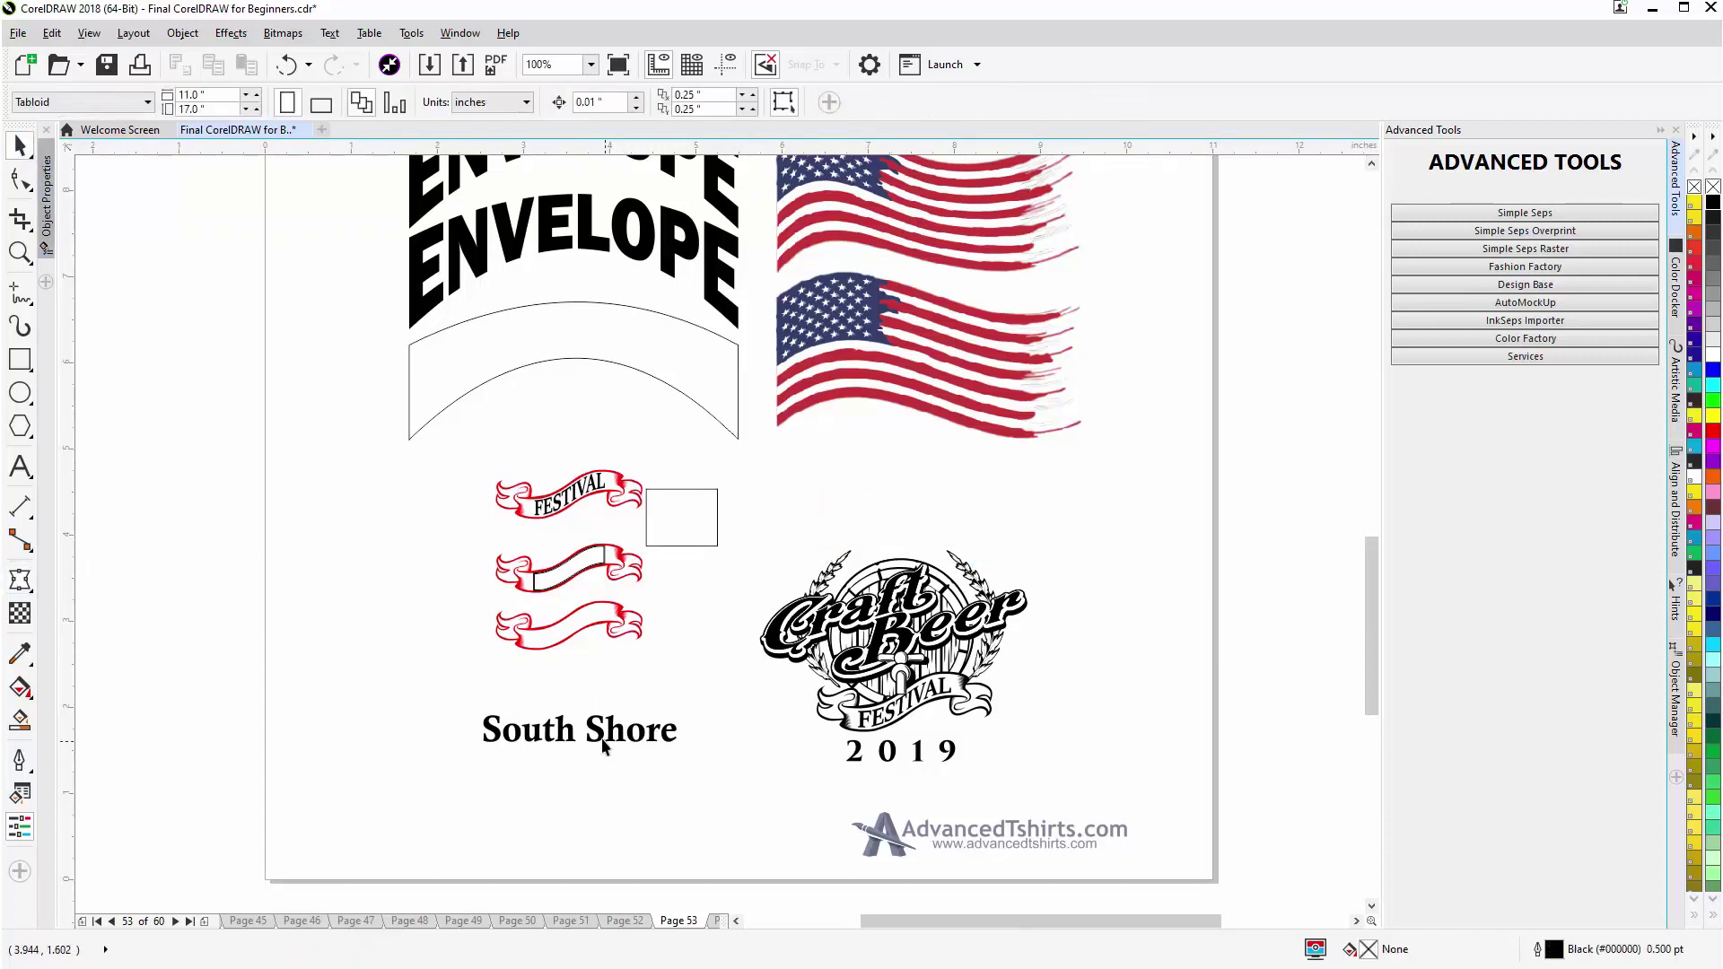
pyautogui.moveTo(604, 747); pyautogui.dragTo(853, 498)
pyautogui.scroll(2, 927, 526)
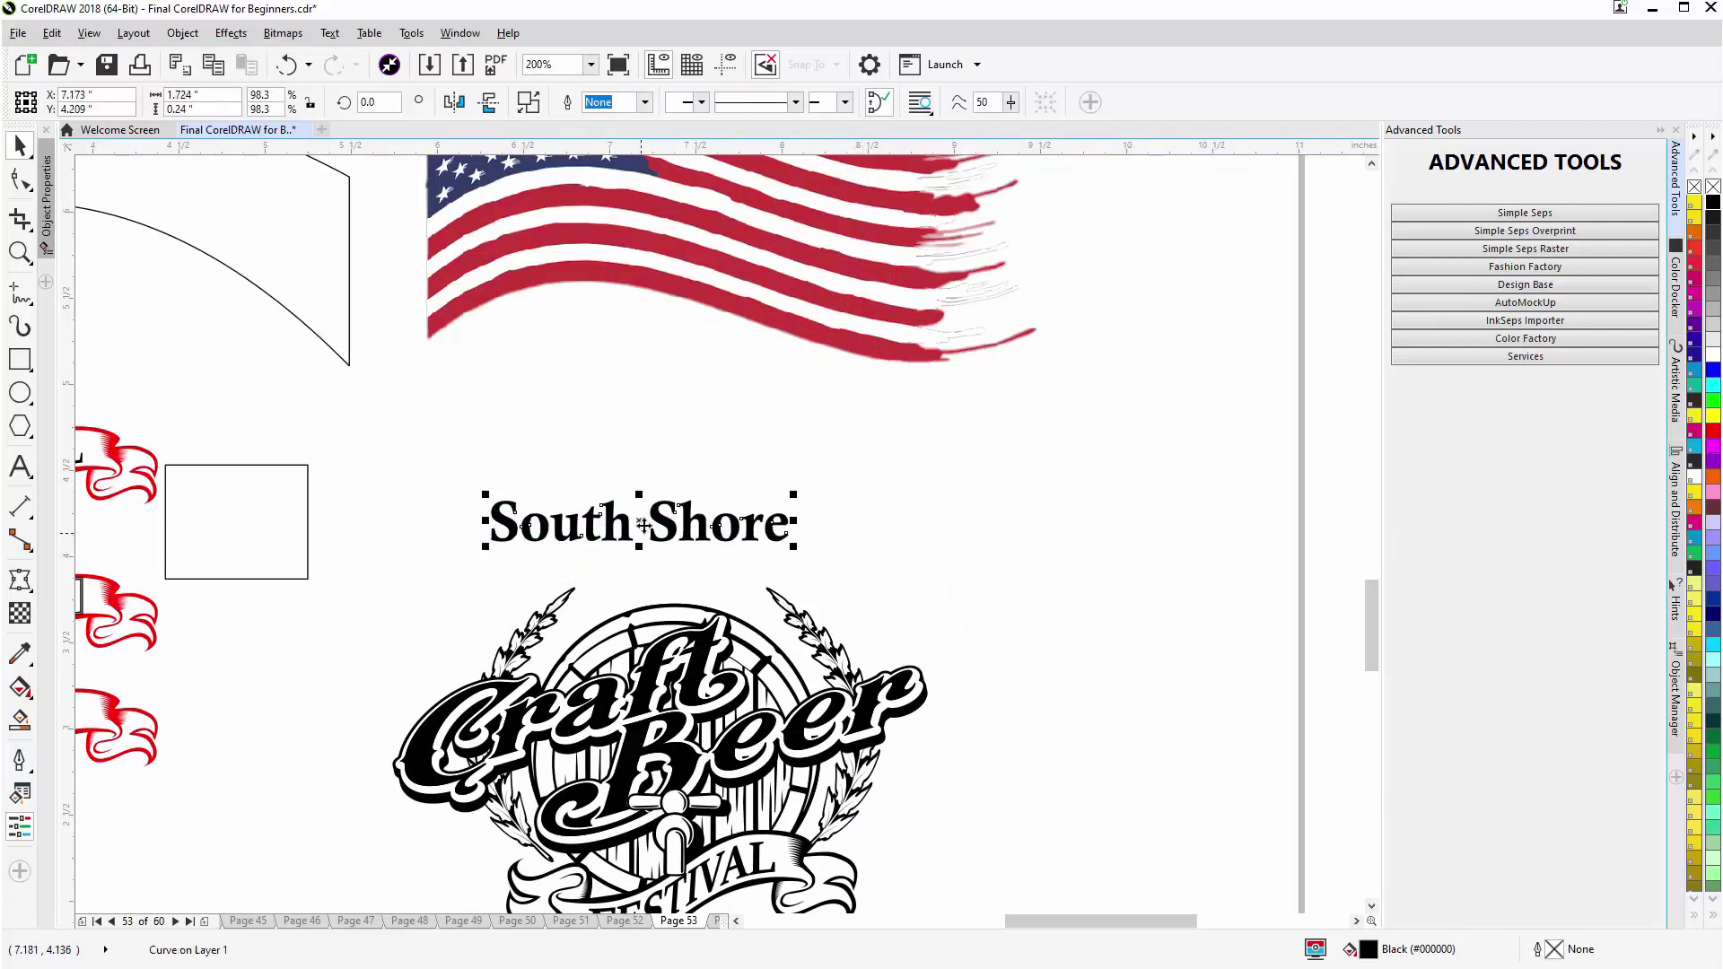
# Step: Centre South Shore over the logo and bend its envelope into an arch with lowered ends
pyautogui.moveTo(643, 525); pyautogui.dragTo(692, 548)
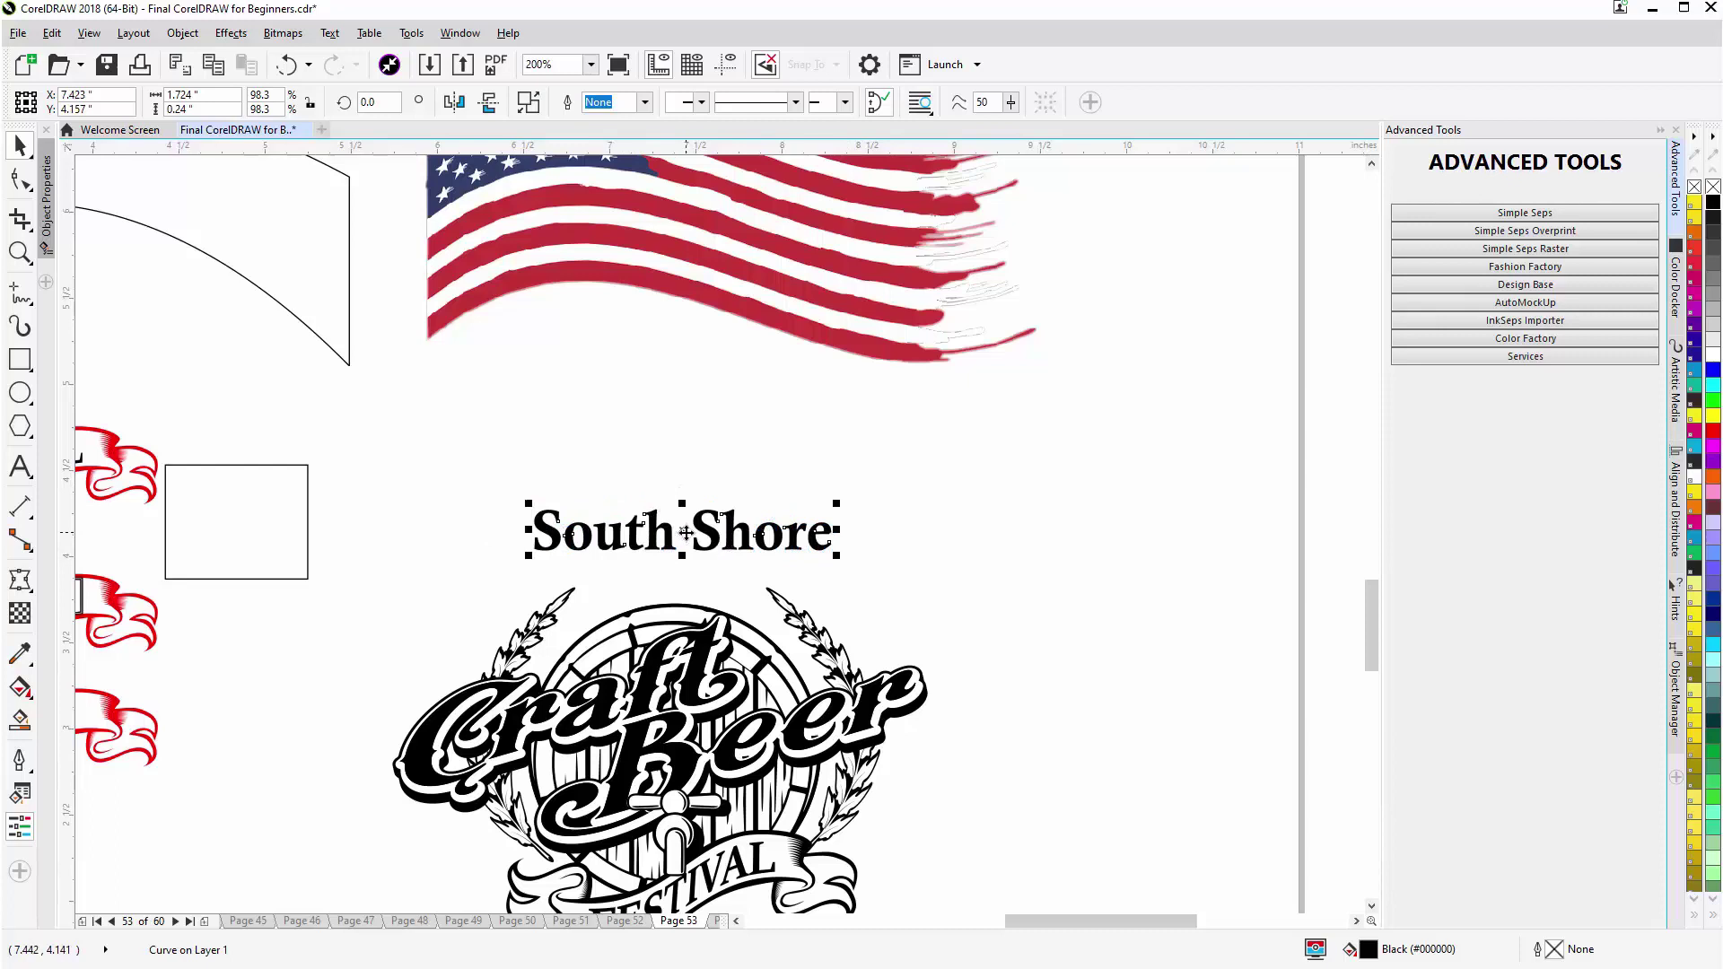
pyautogui.click(29, 584)
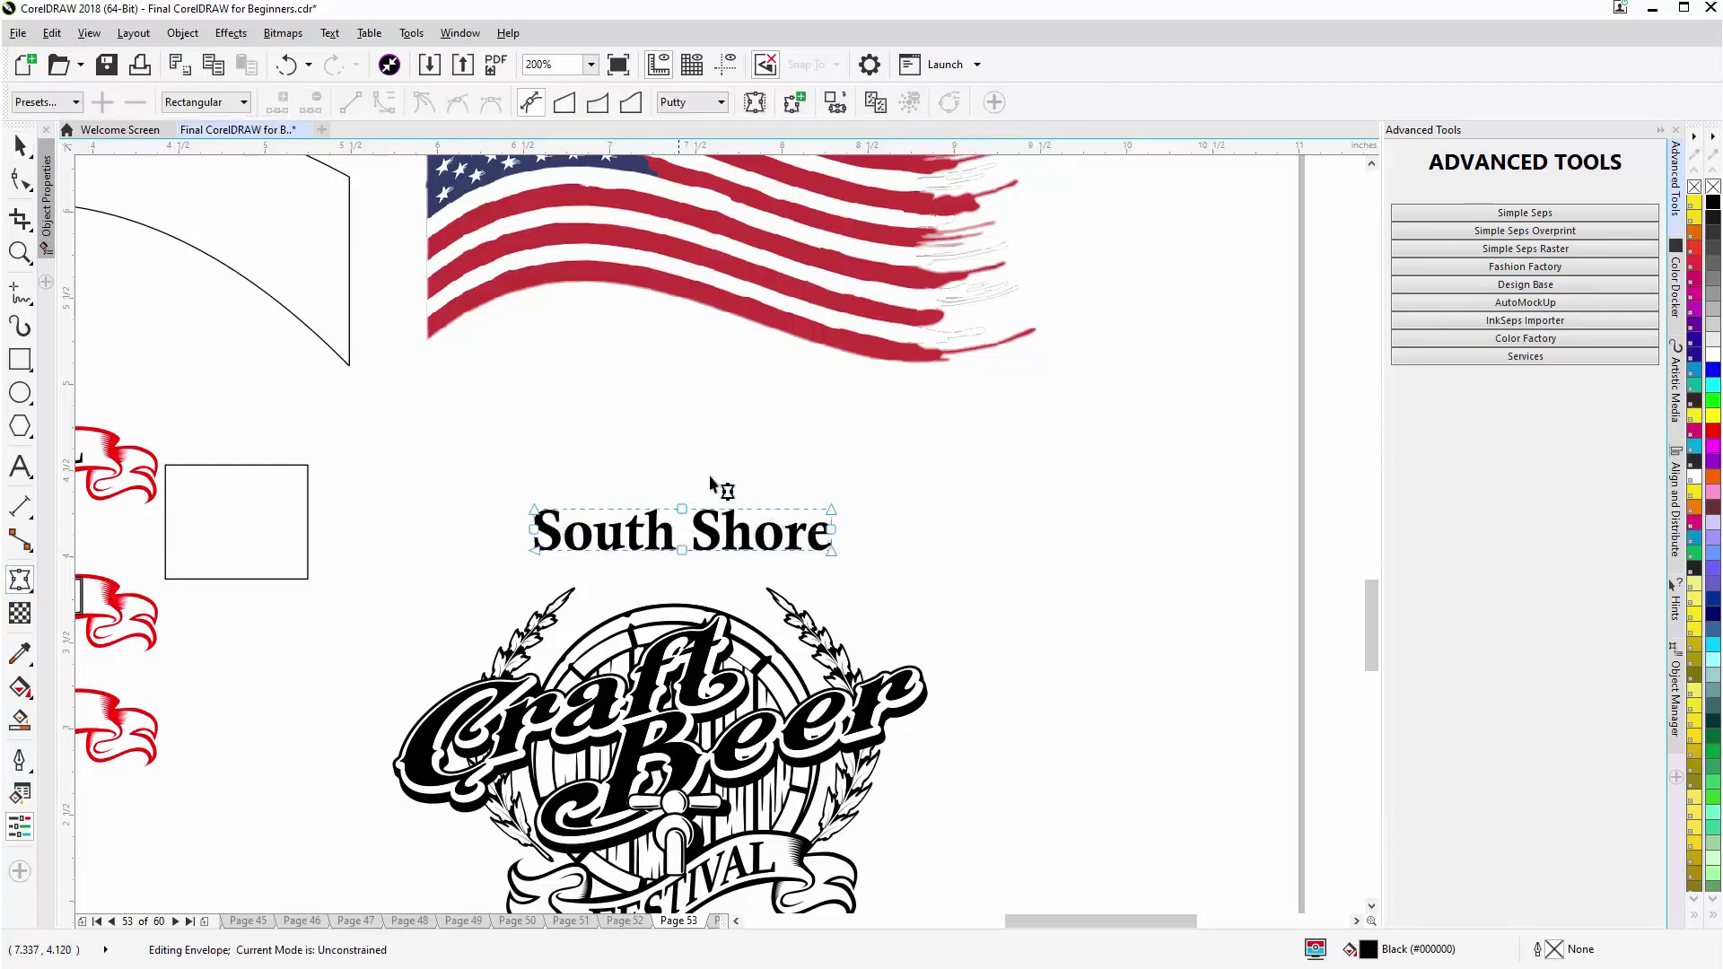
pyautogui.moveTo(709, 480); pyautogui.dragTo(648, 605)
pyautogui.click(647, 606)
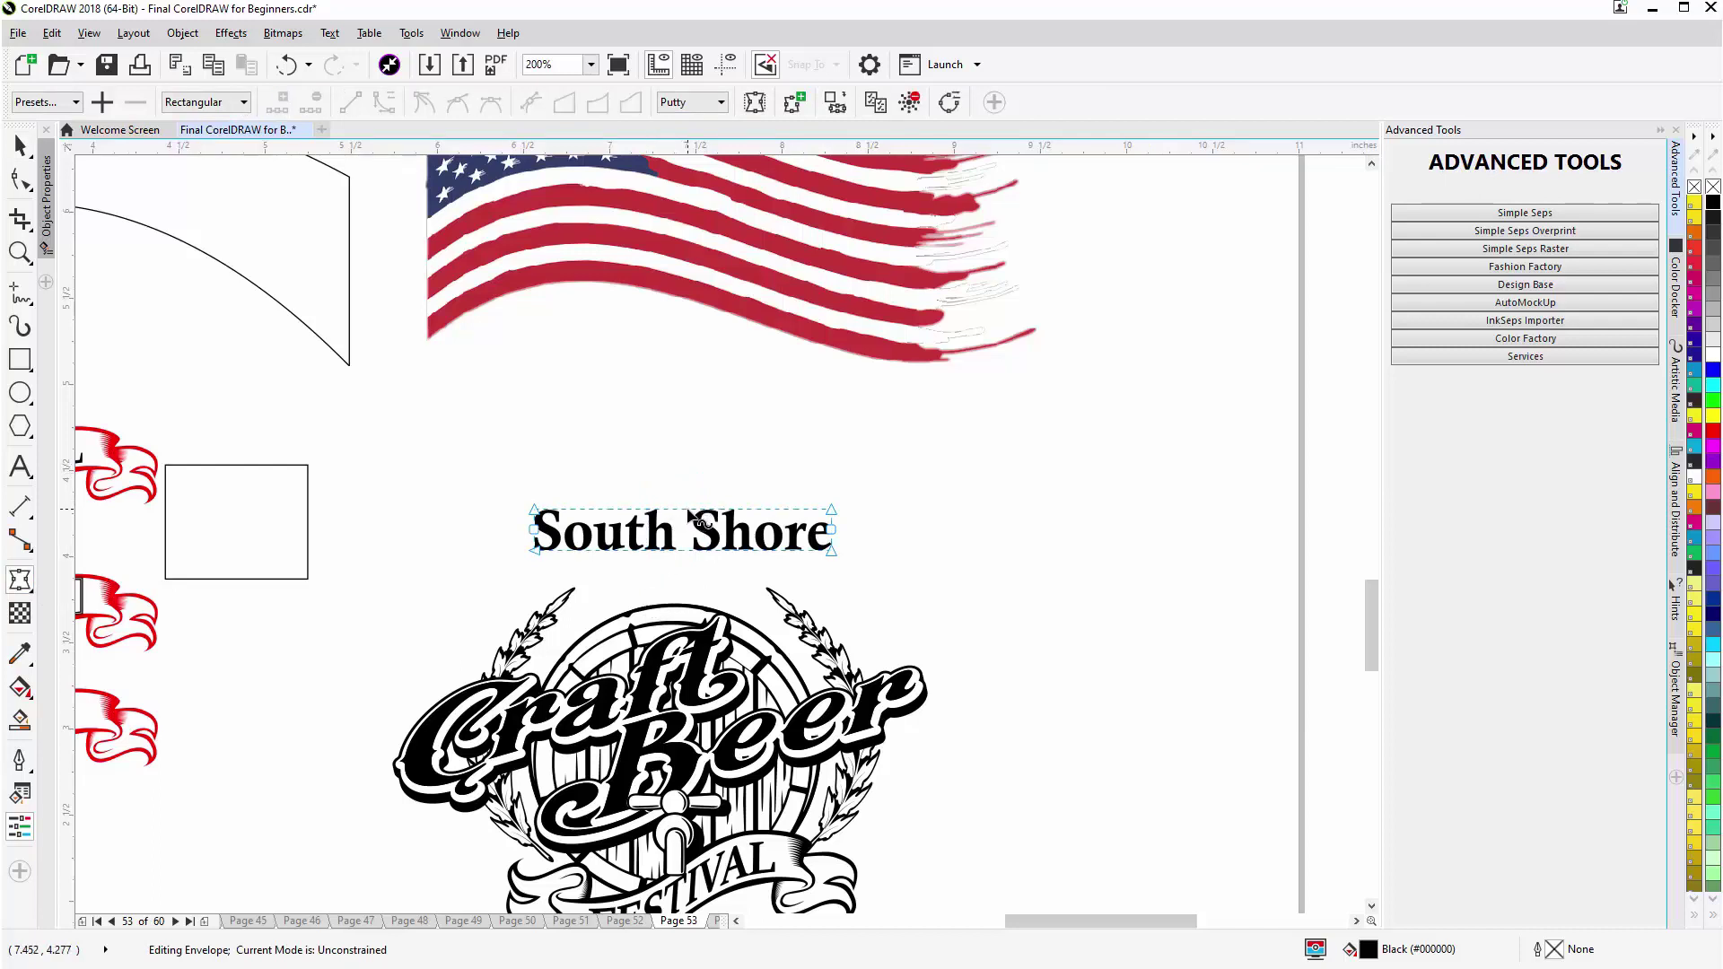
pyautogui.moveTo(690, 511); pyautogui.dragTo(691, 466)
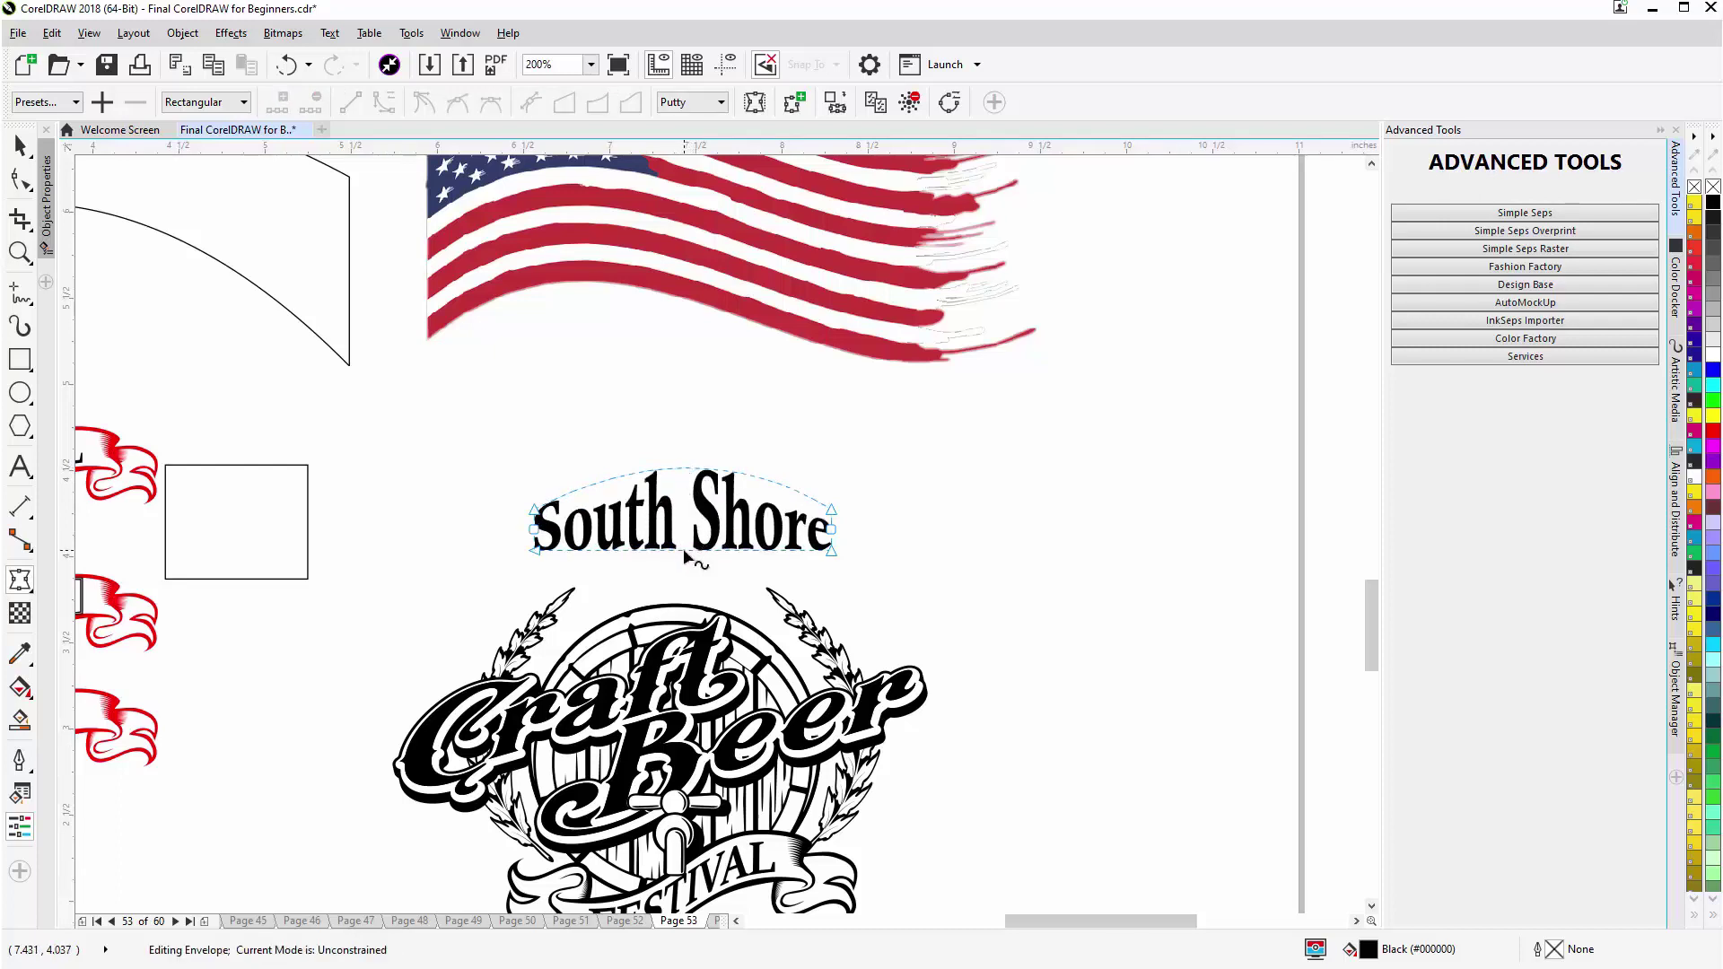
pyautogui.moveTo(687, 556); pyautogui.dragTo(698, 525)
pyautogui.moveTo(863, 539); pyautogui.dragTo(485, 572)
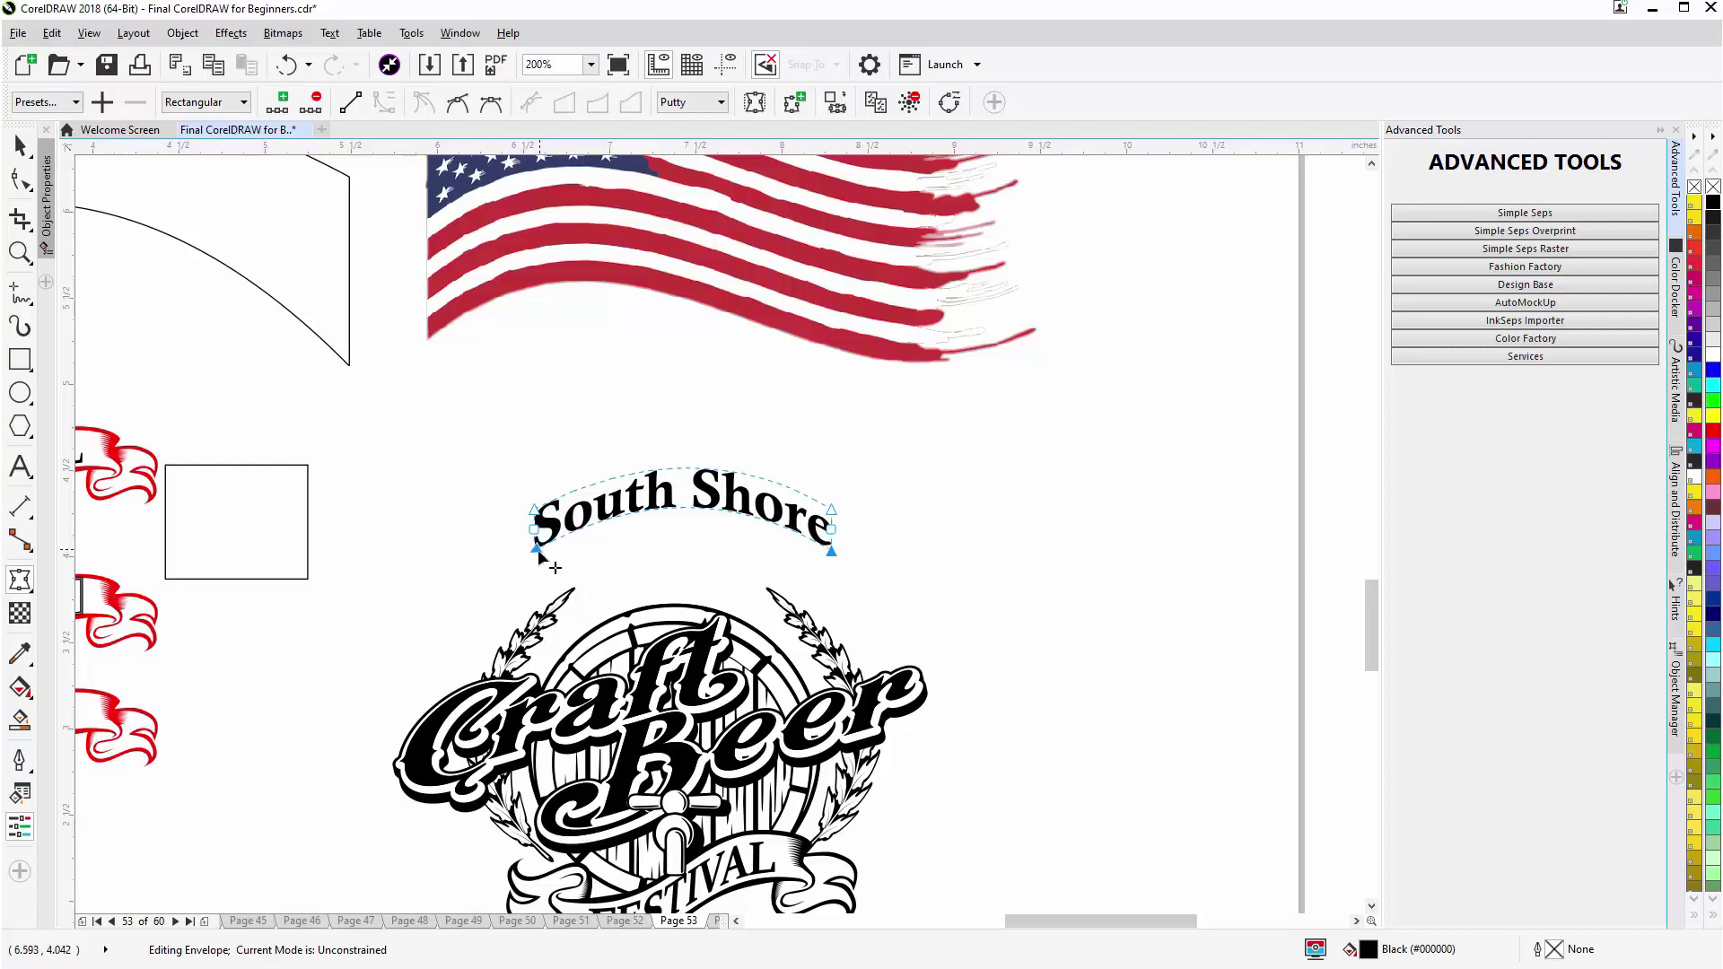
pyautogui.moveTo(538, 547); pyautogui.dragTo(537, 589)
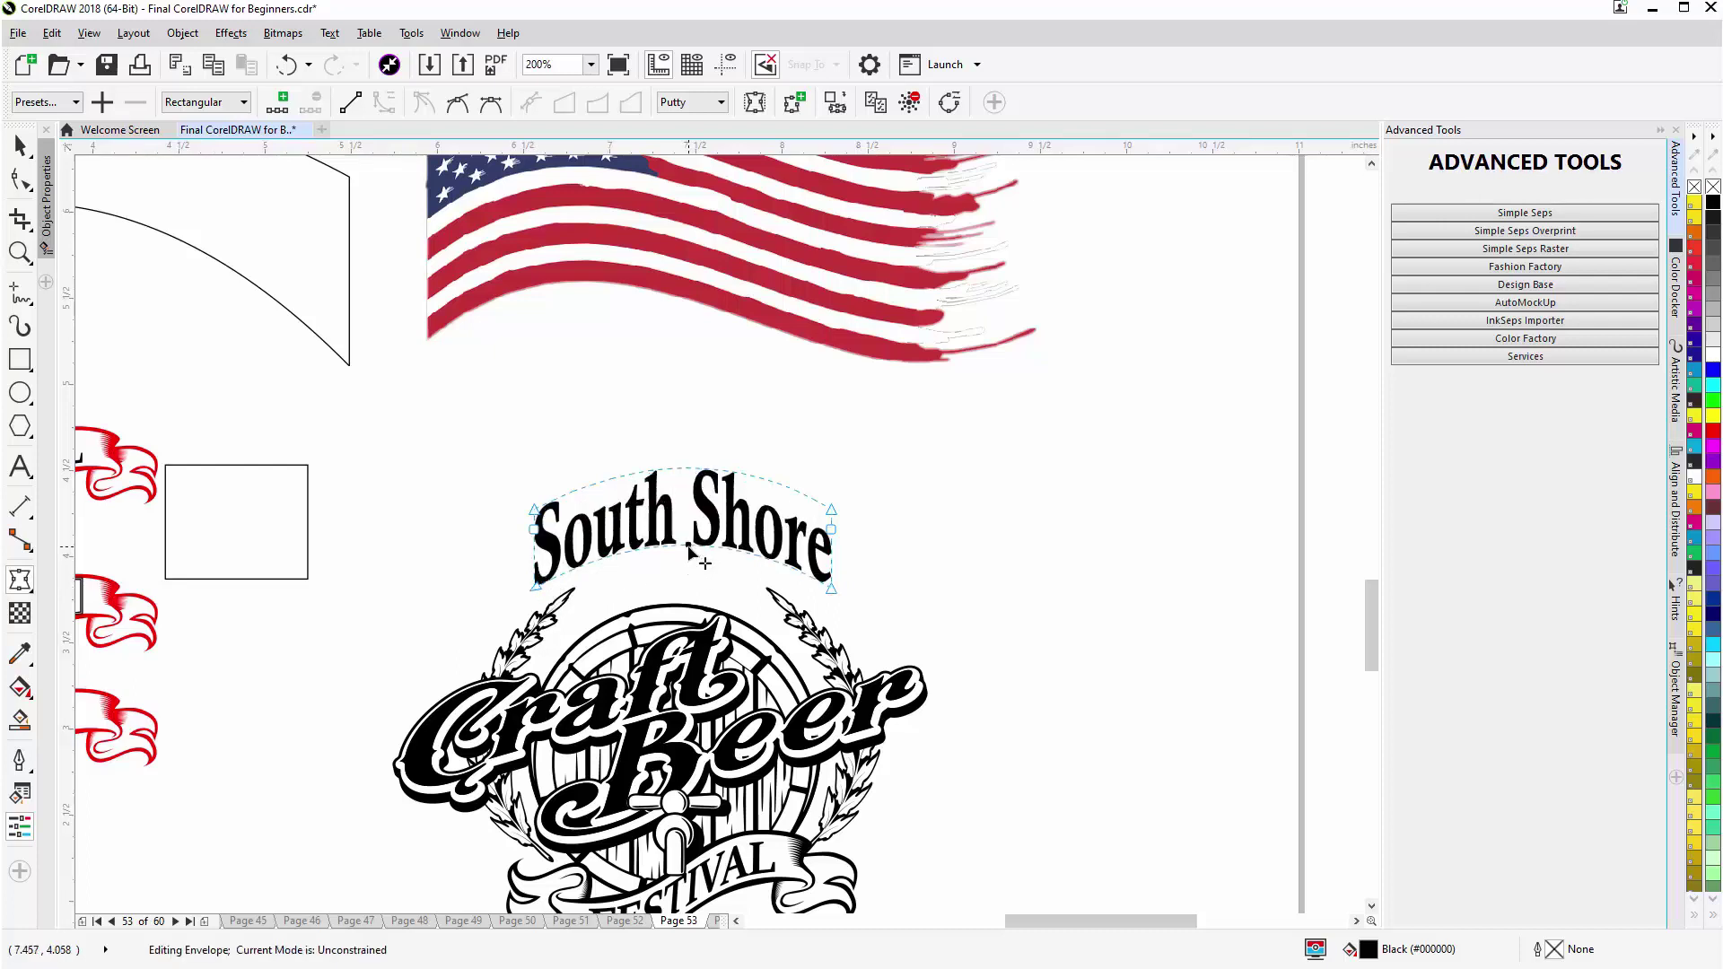
pyautogui.moveTo(688, 545)
pyautogui.mouseDown()
pyautogui.moveTo(691, 512)
pyautogui.moveTo(708, 529)
pyautogui.mouseUp()
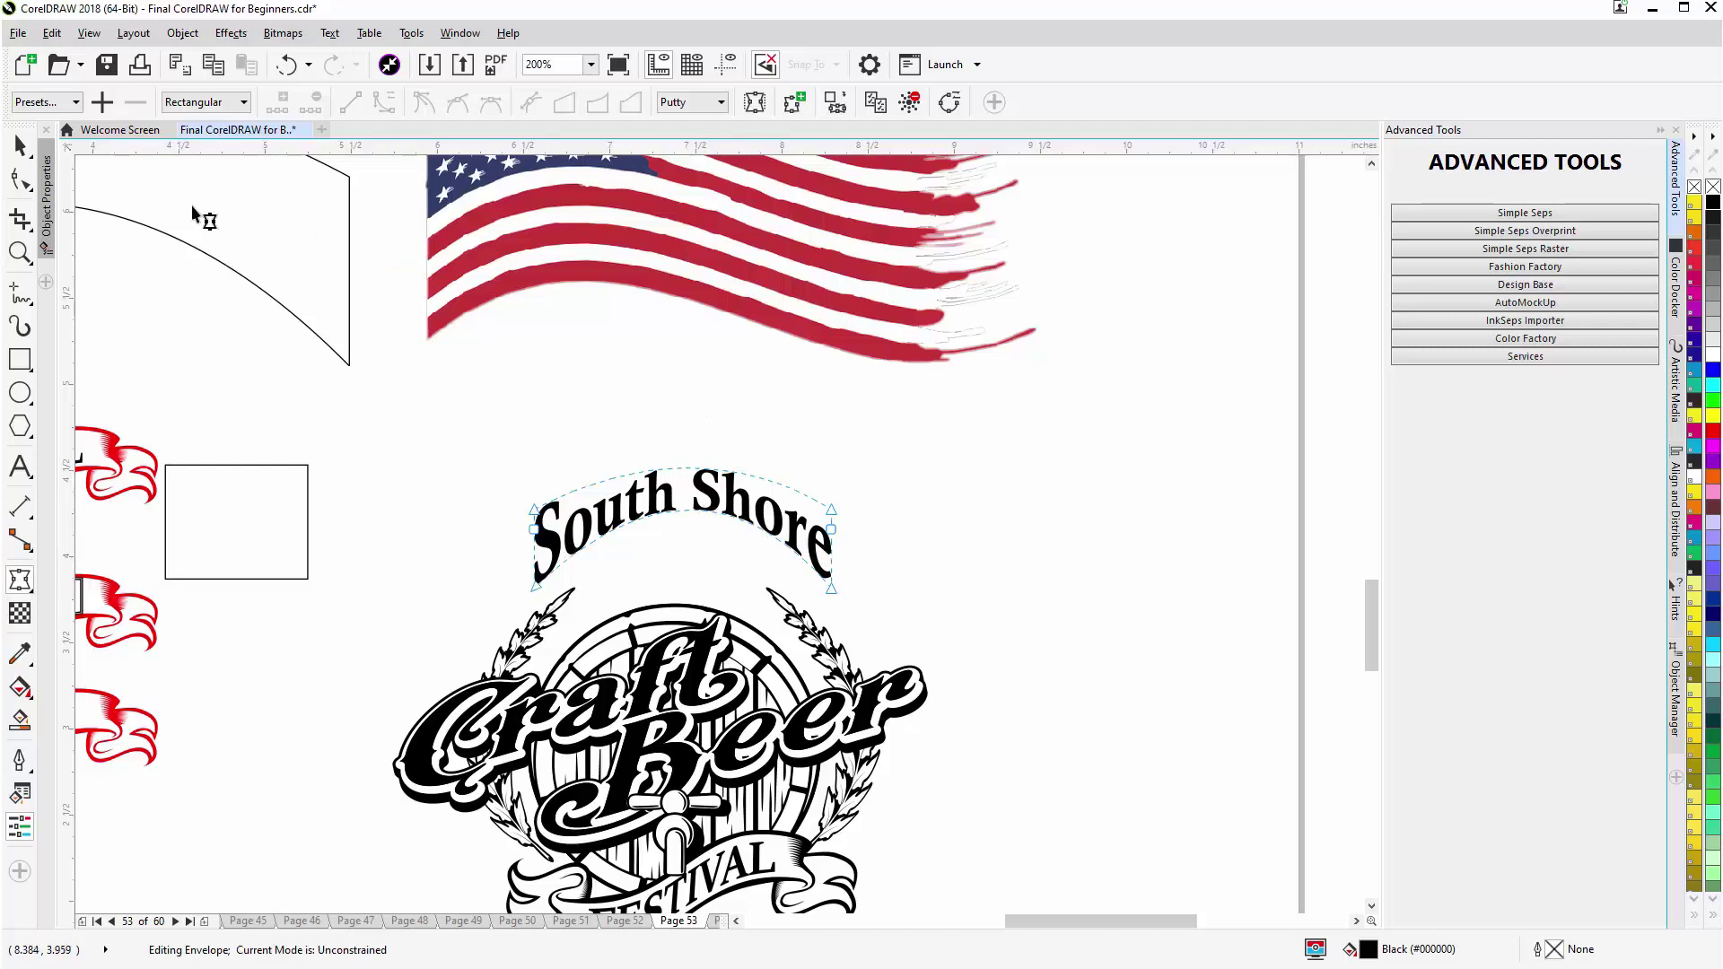
# Step: Switch back to the Pick tool to finish the South Shore envelope
pyautogui.click(19, 146)
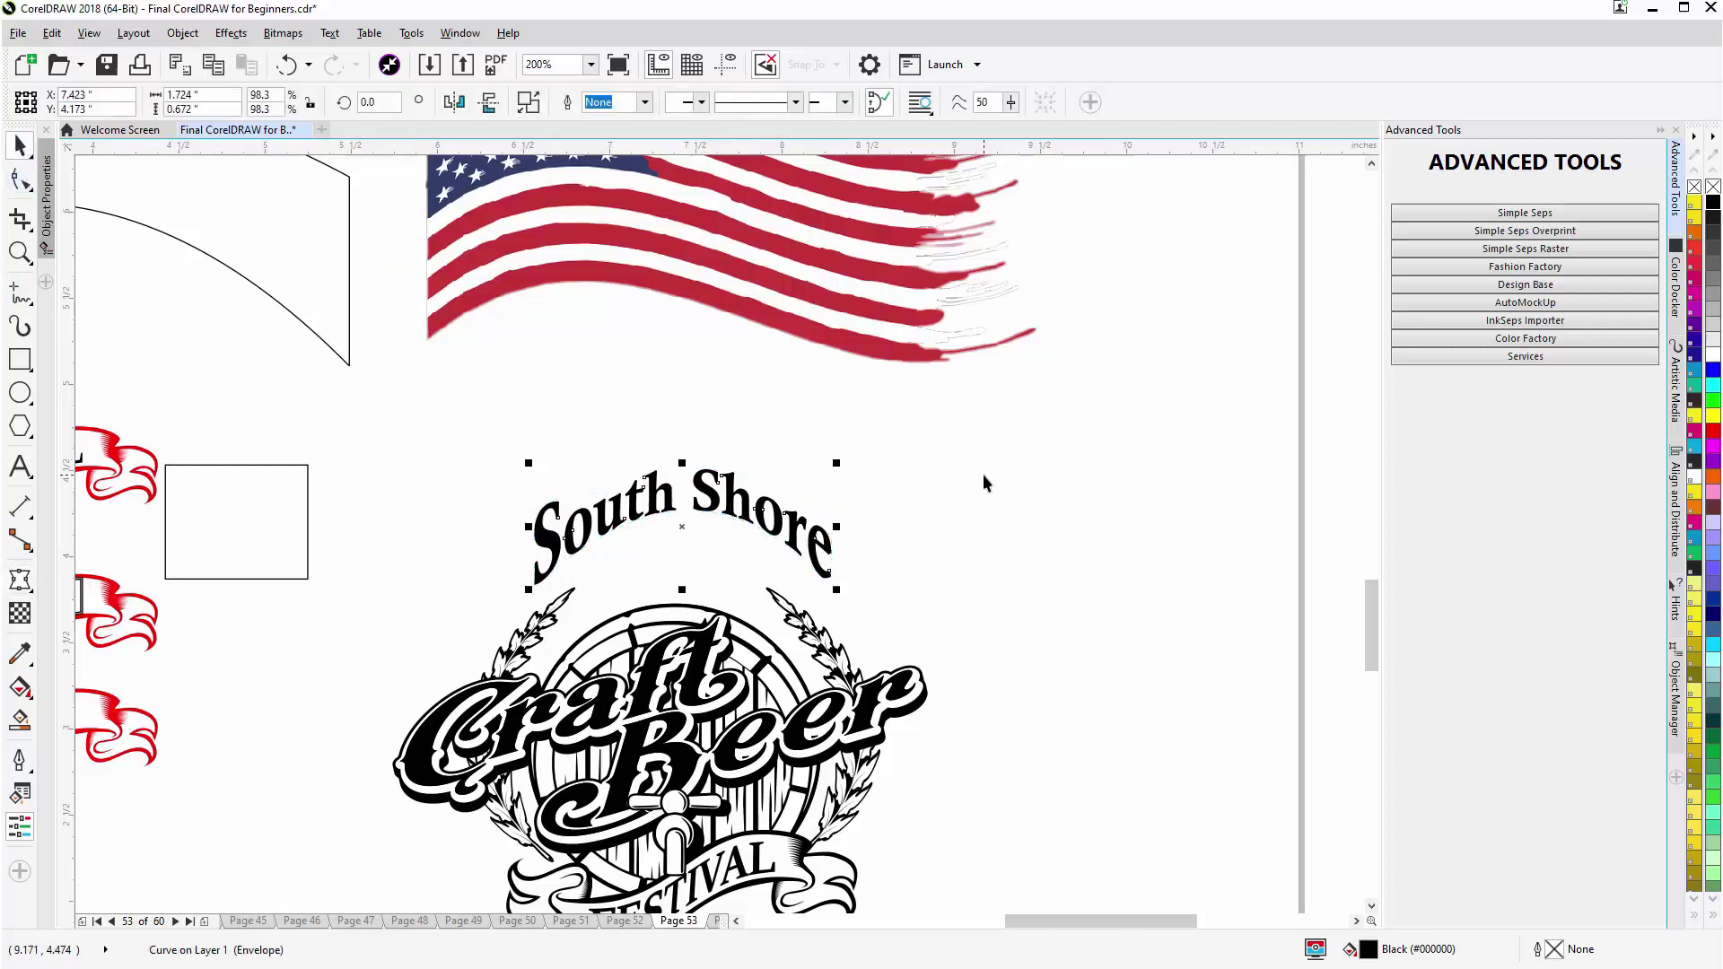